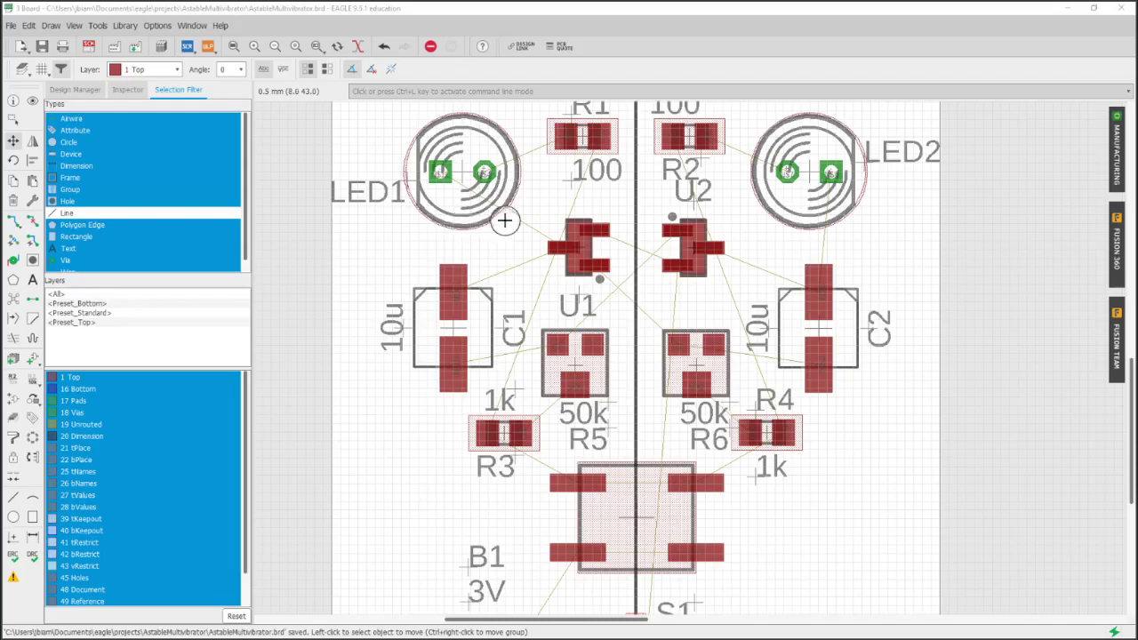
Step: Turn off the tNames and tValues layers in Layer Settings so only footprints show
scroll(505, 221, down, 3)
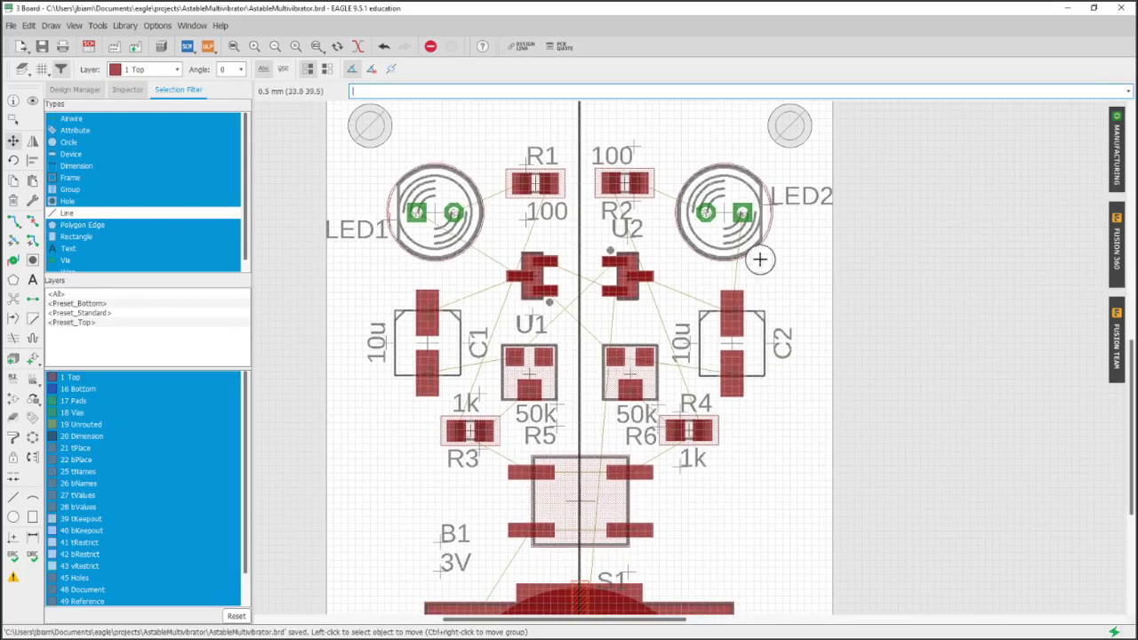
click(22, 69)
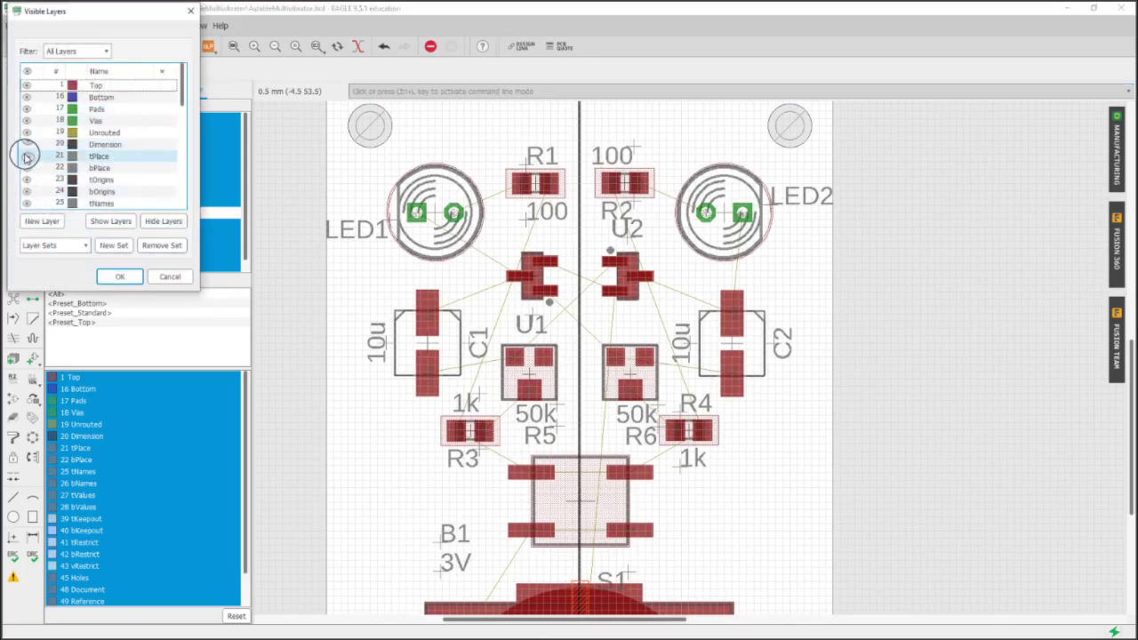
click(27, 203)
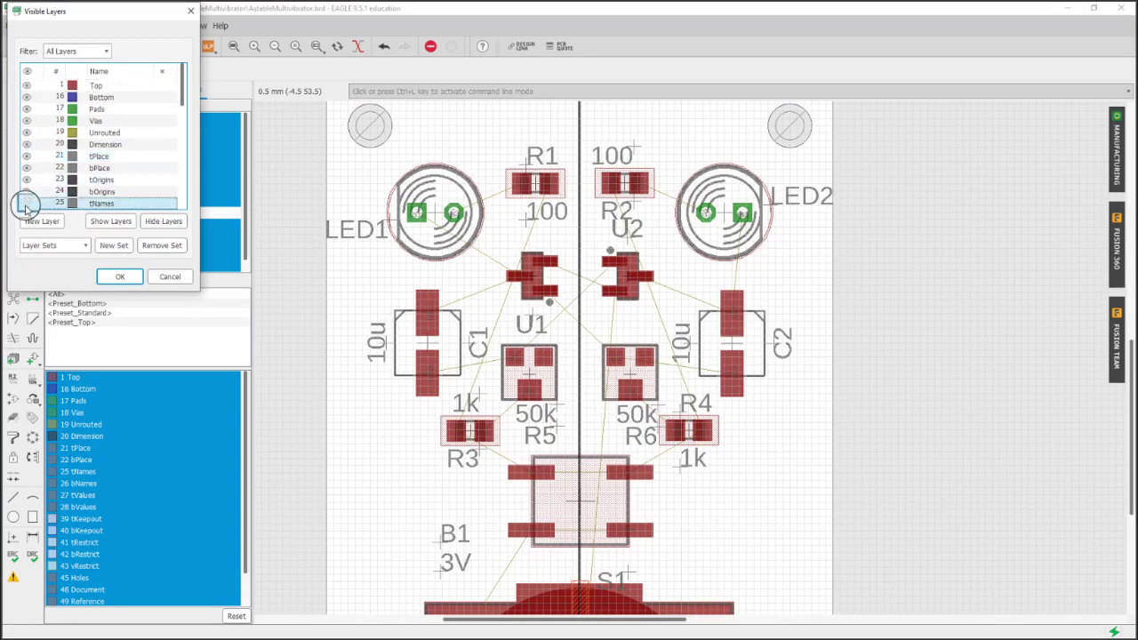
scroll(27, 200, down, 2)
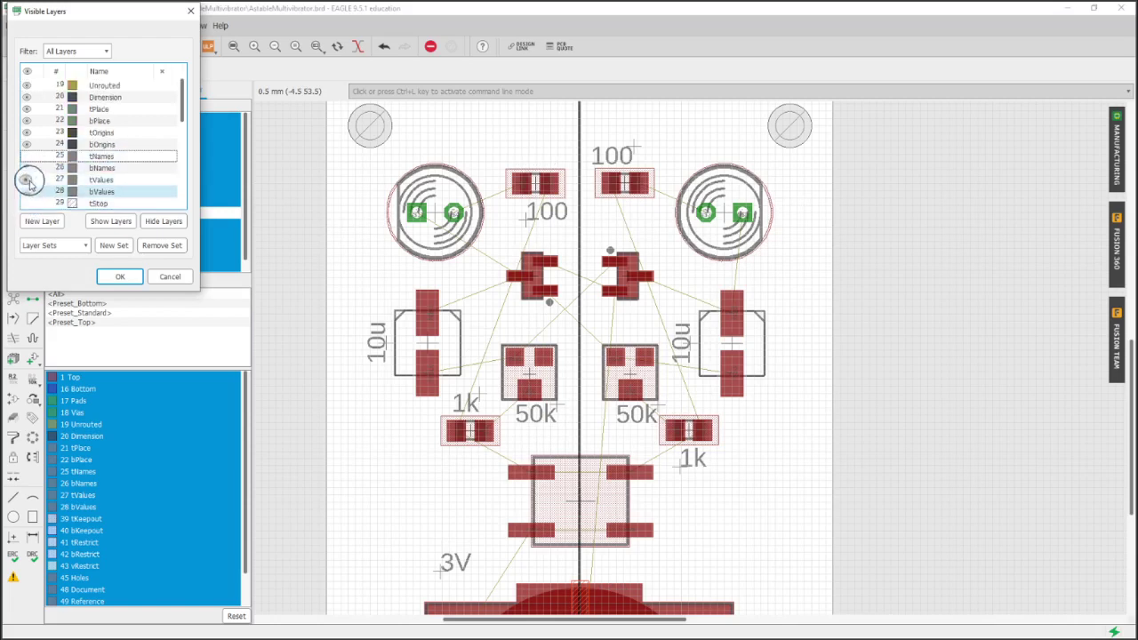
click(27, 180)
click(26, 181)
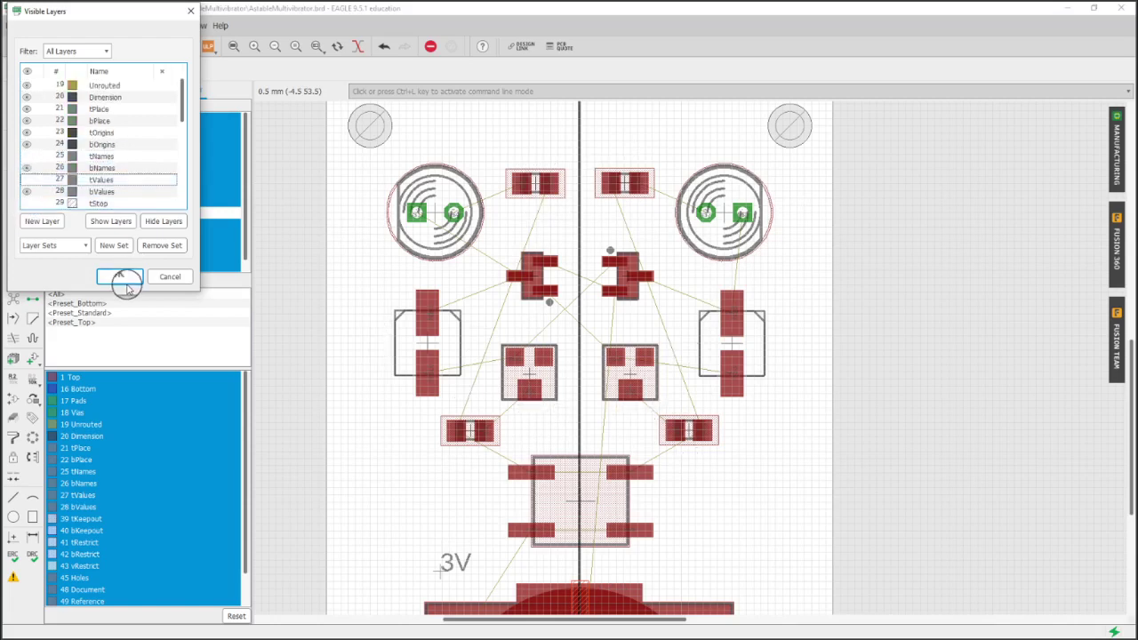
click(119, 276)
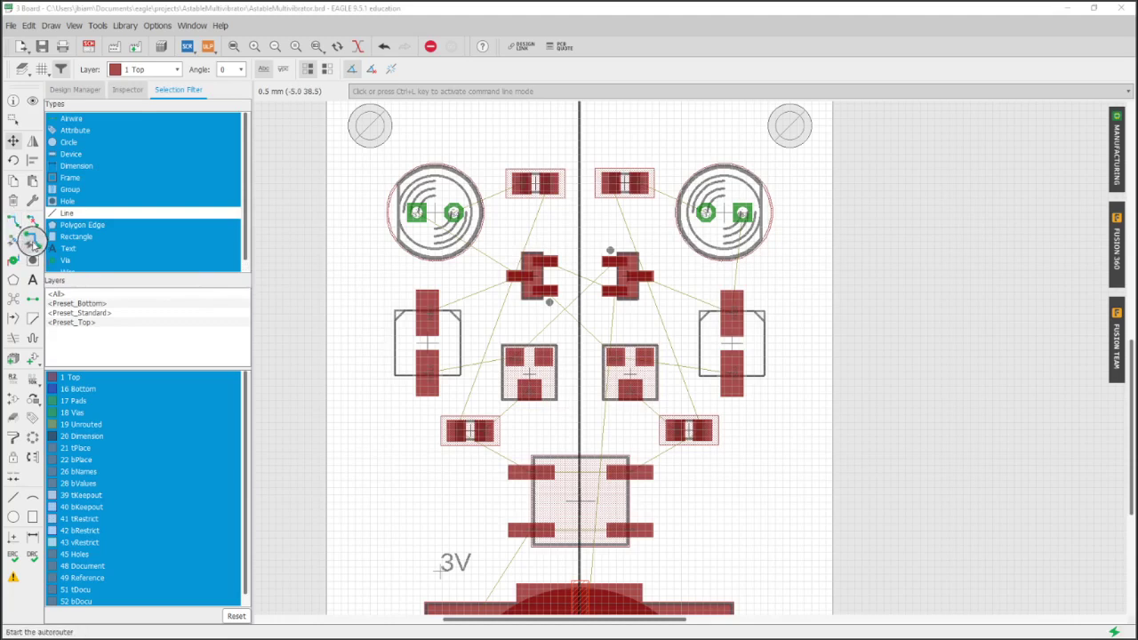
click(32, 243)
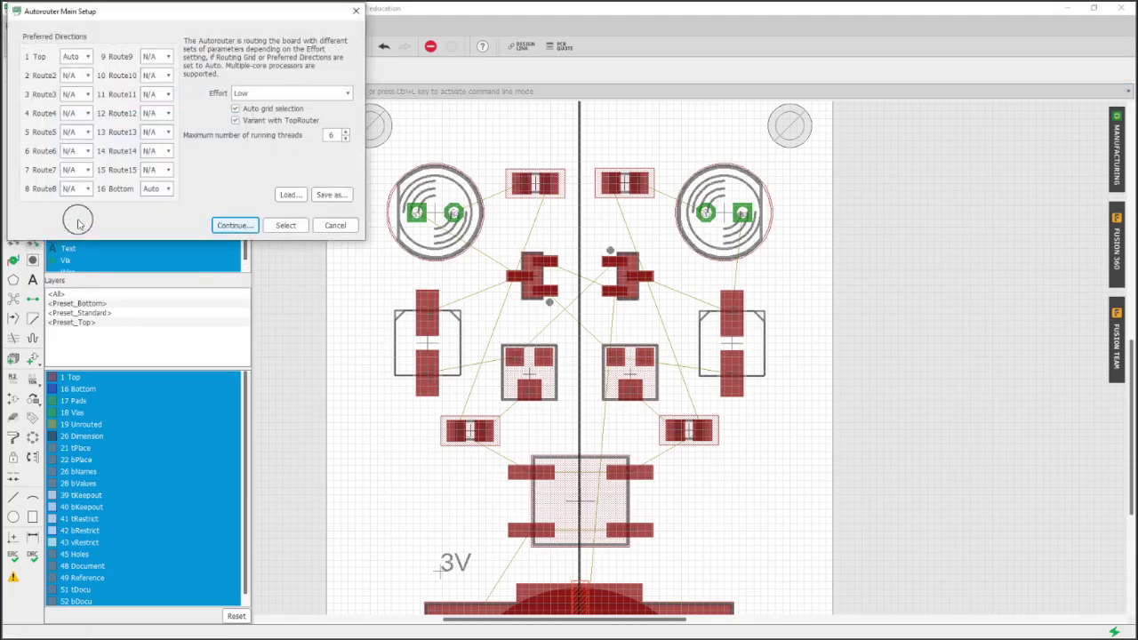
click(233, 225)
click(107, 219)
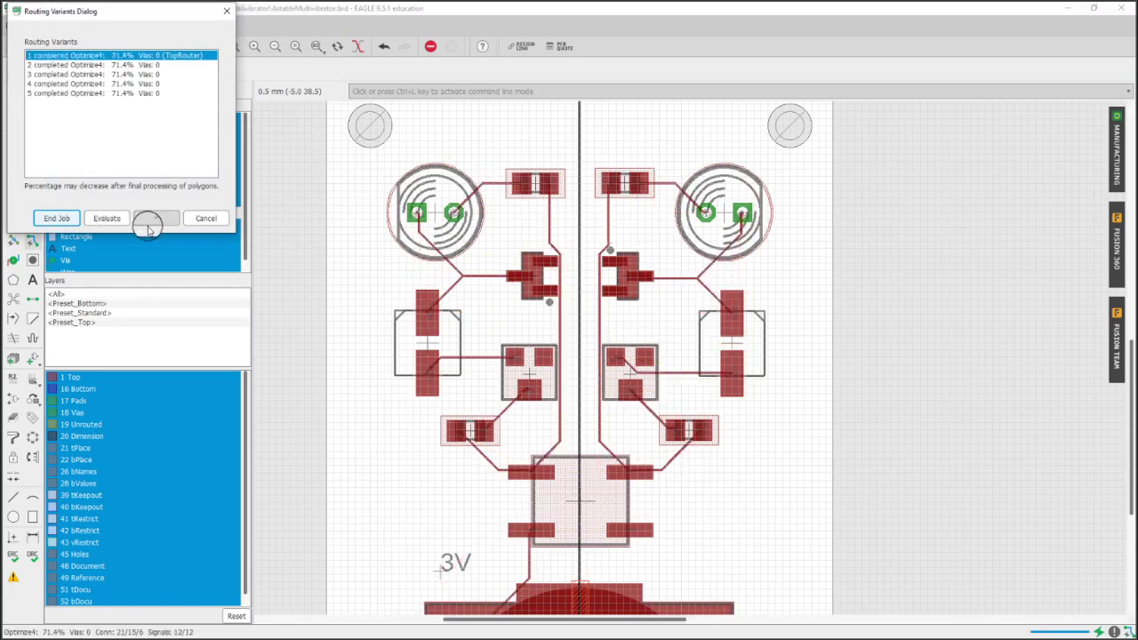
click(201, 219)
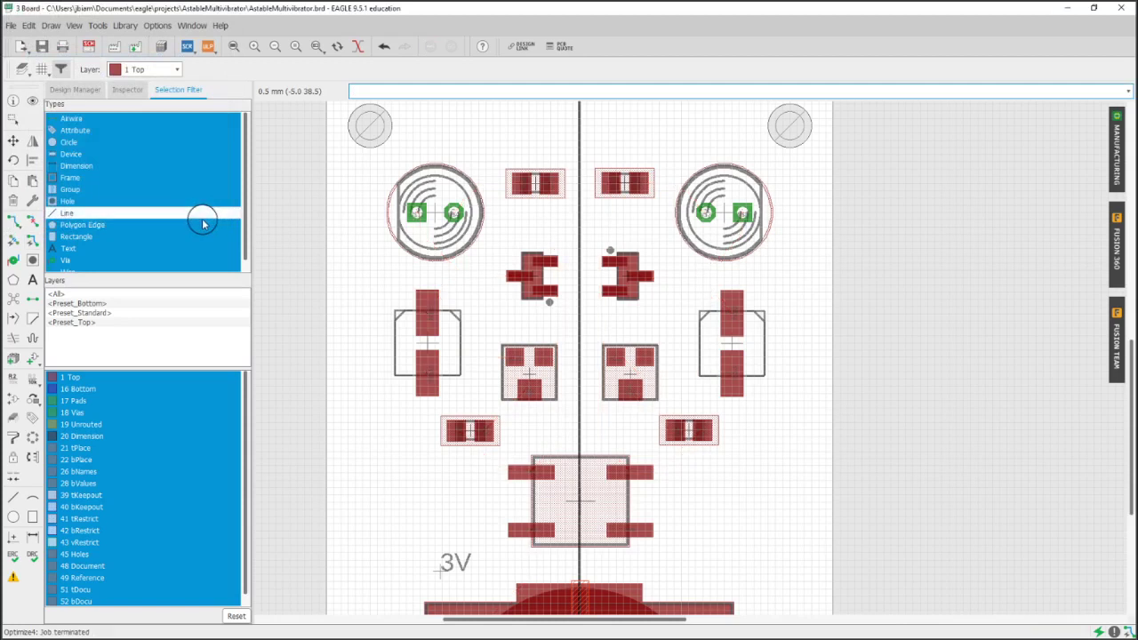
click(14, 219)
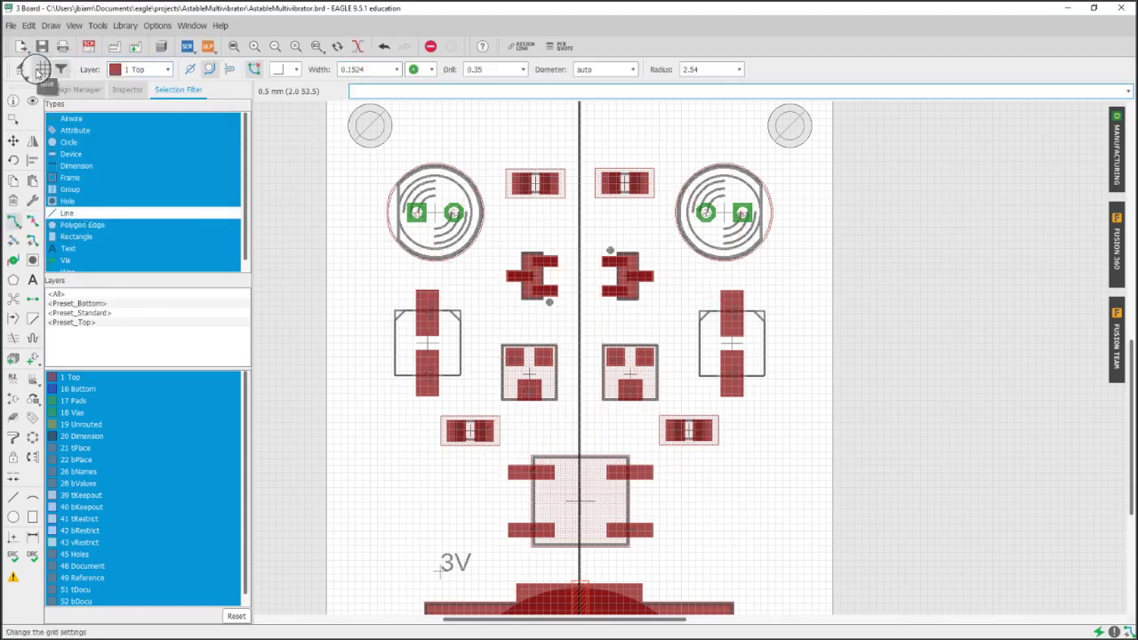
Step: Check the 0.5 mm grid and the 0.1524 trace width, then cancel routing
click(37, 71)
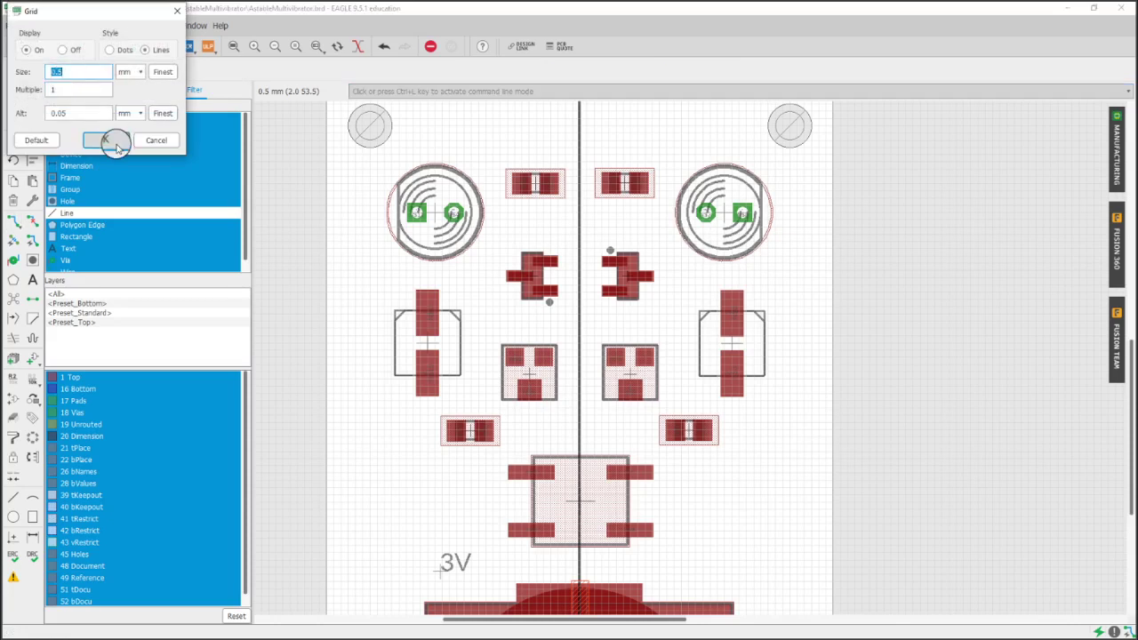
click(112, 139)
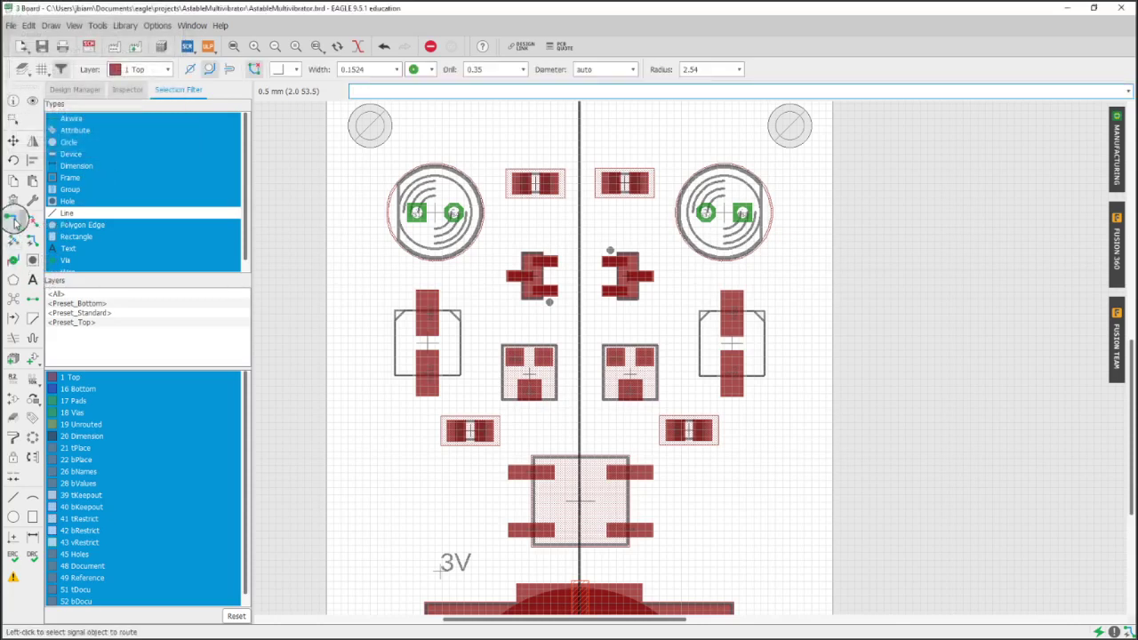
click(371, 74)
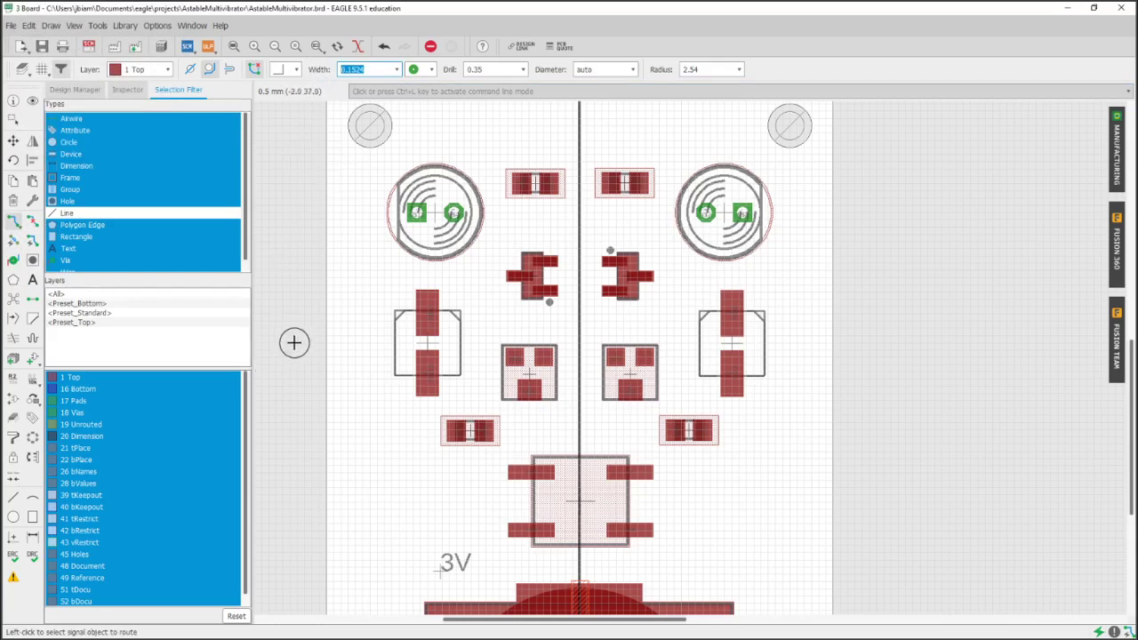
key(Escape)
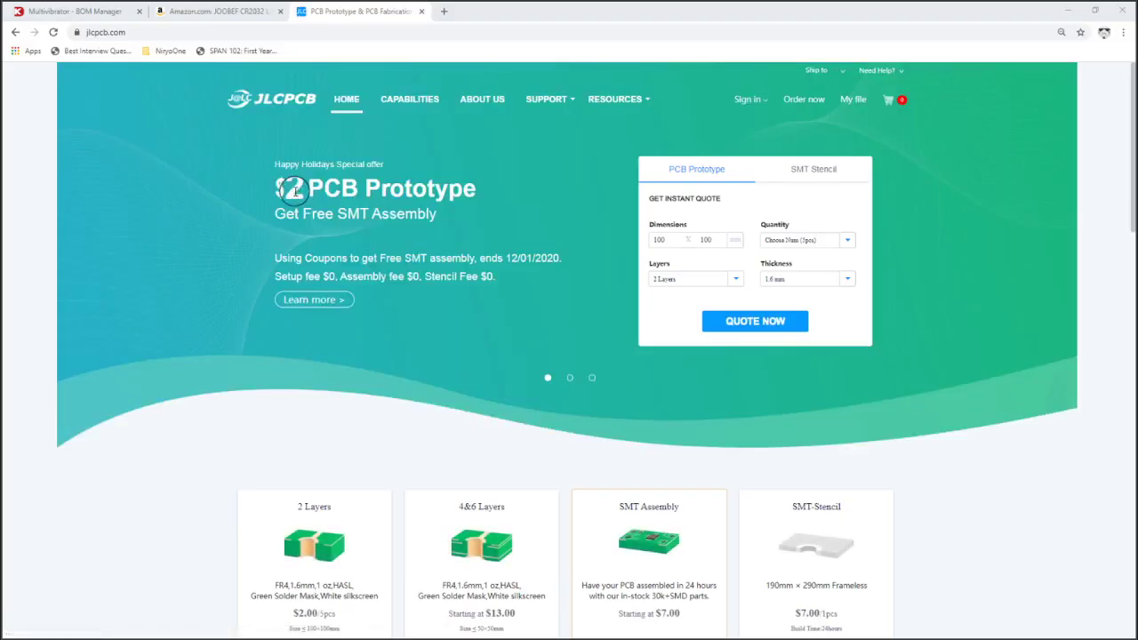
Step: Open JLCPCB's Capabilities page, scroll through it, and snap Chrome to the right half
click(404, 103)
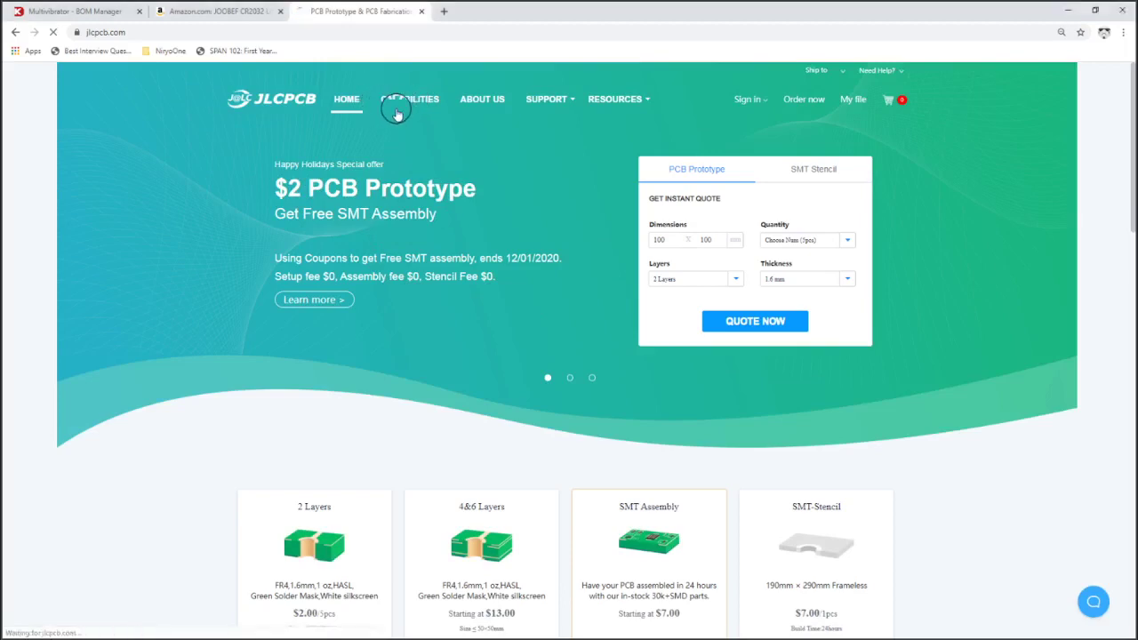
scroll(358, 236, down, 1)
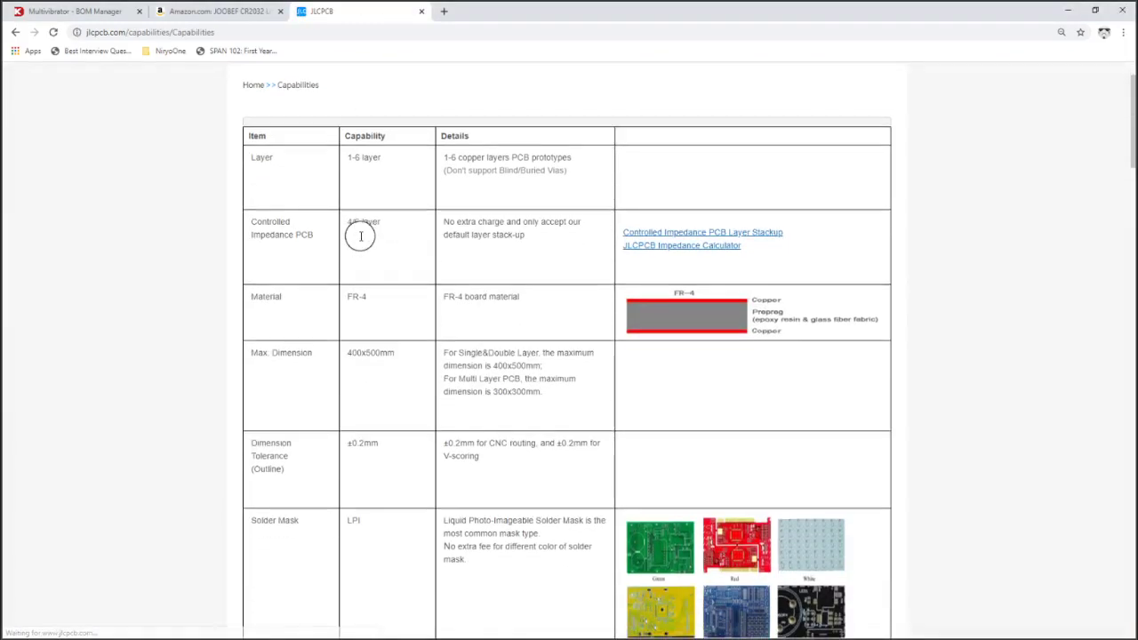
scroll(350, 285, down, 1)
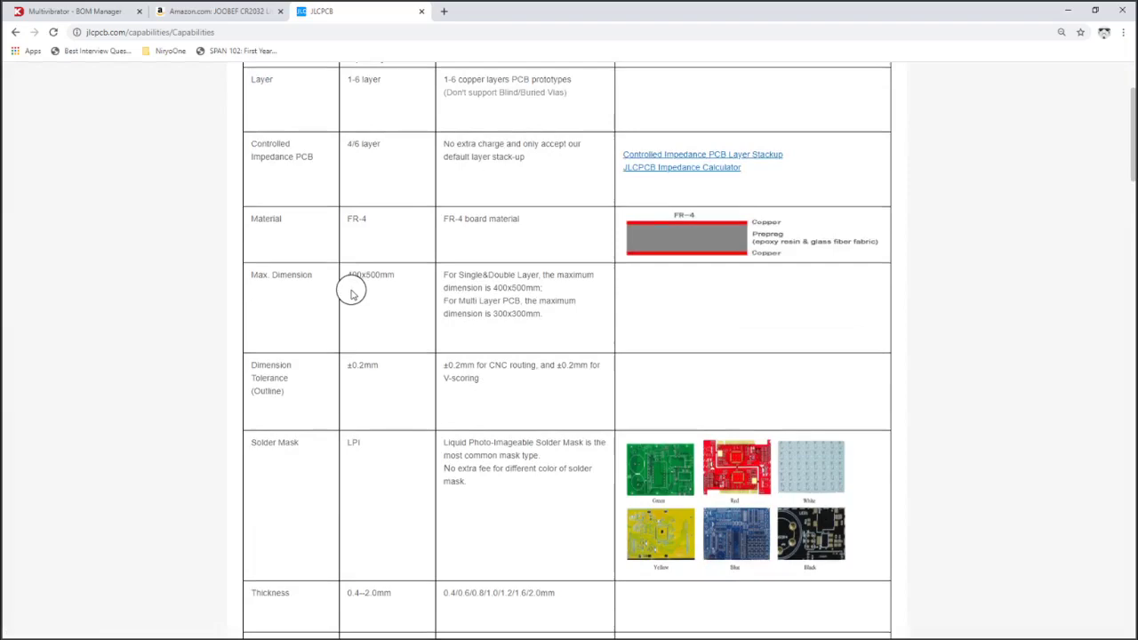
scroll(350, 294, up, 1)
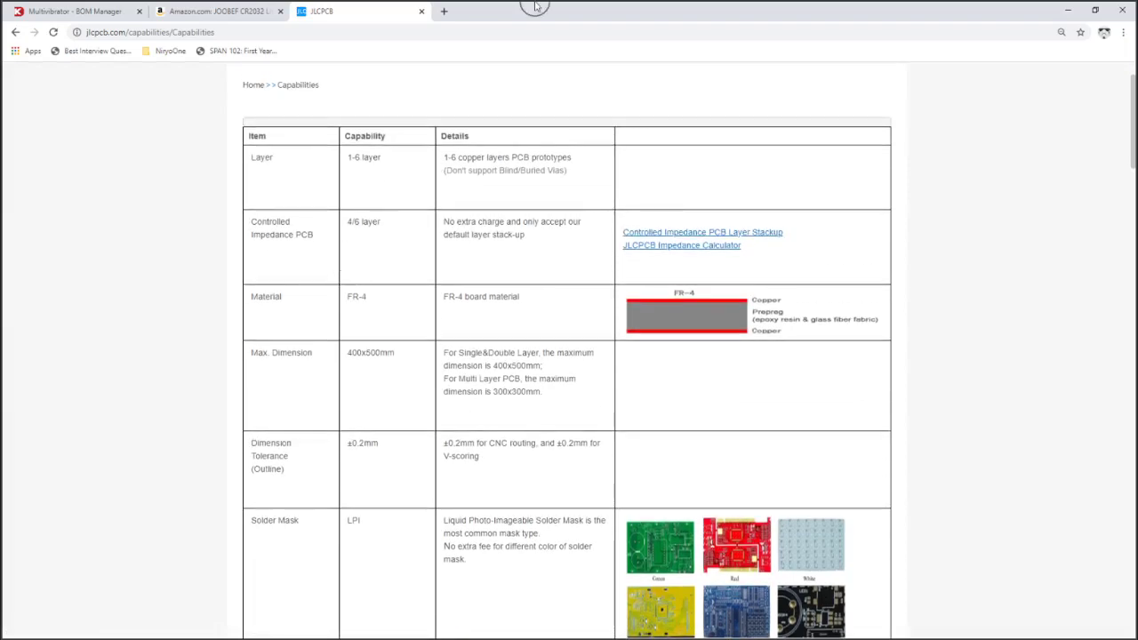
drag(539, 7, 1132, 167)
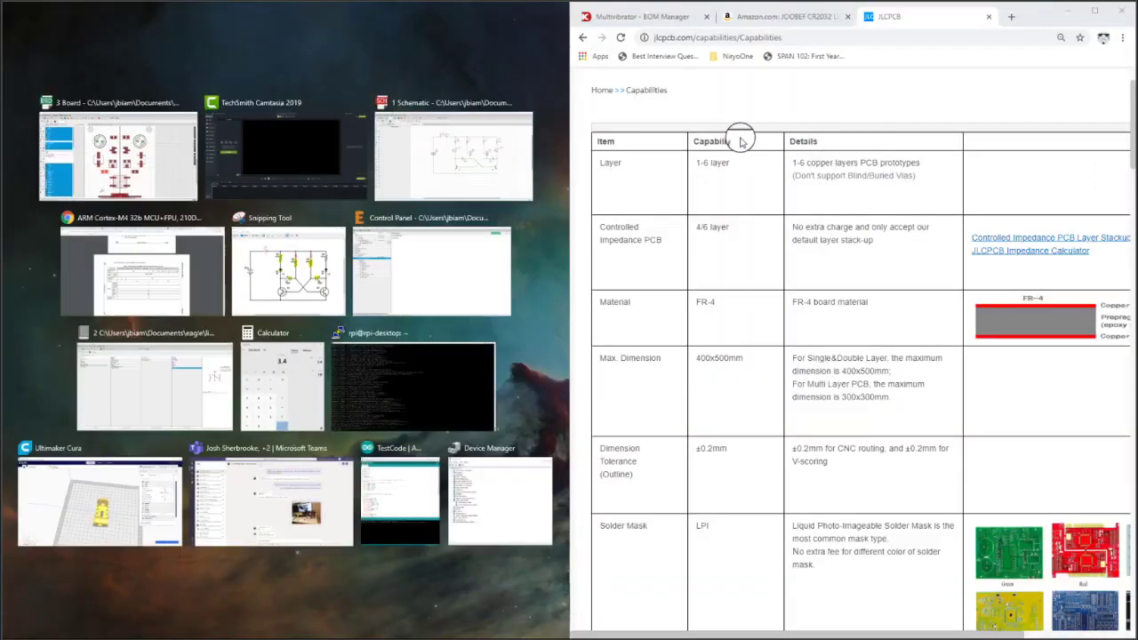
Step: Snap the EAGLE board to the left half and widen it beside Chrome
click(153, 165)
drag(568, 200, 599, 195)
click(749, 117)
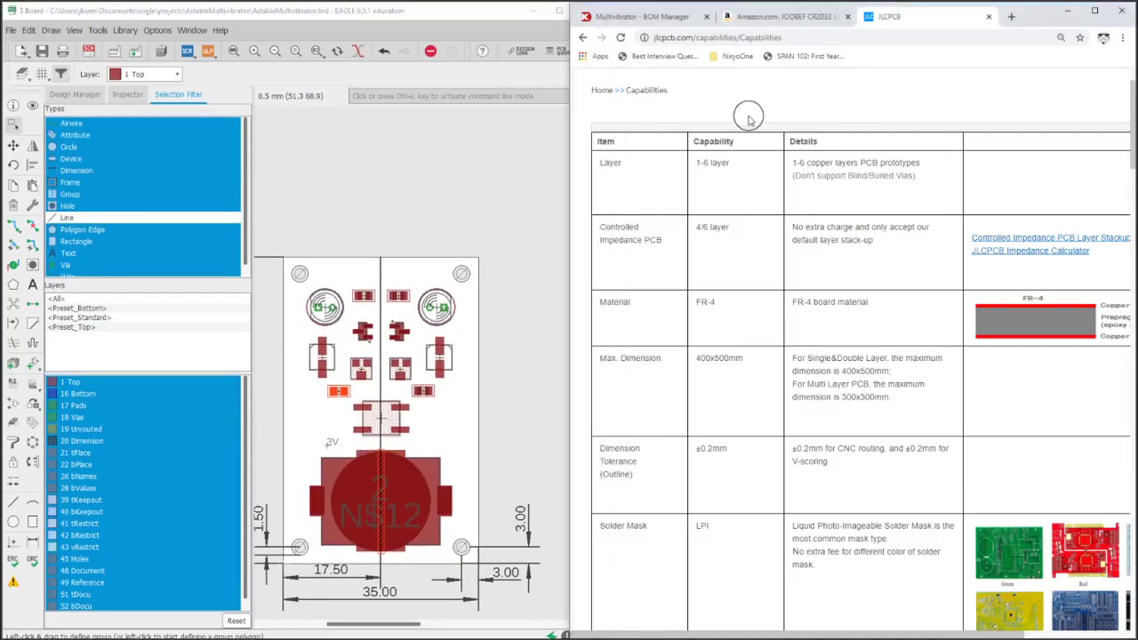
drag(569, 127, 634, 158)
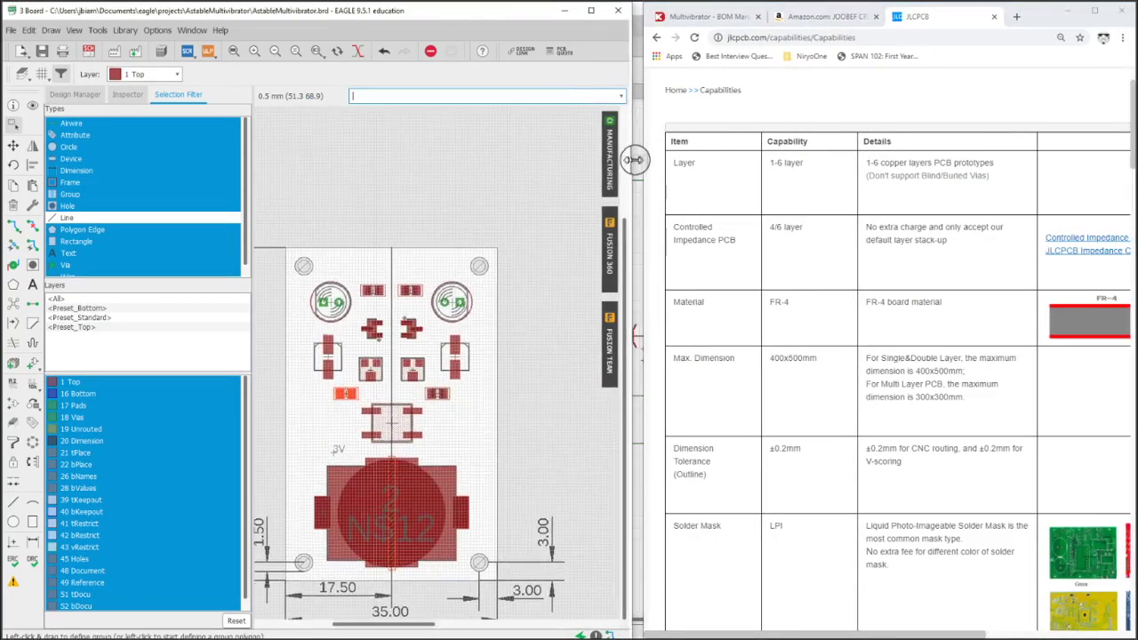
Step: Open the DRC rules, move the dialog up, and view the Layers, Clearance, Distance and Sizes tabs
click(32, 560)
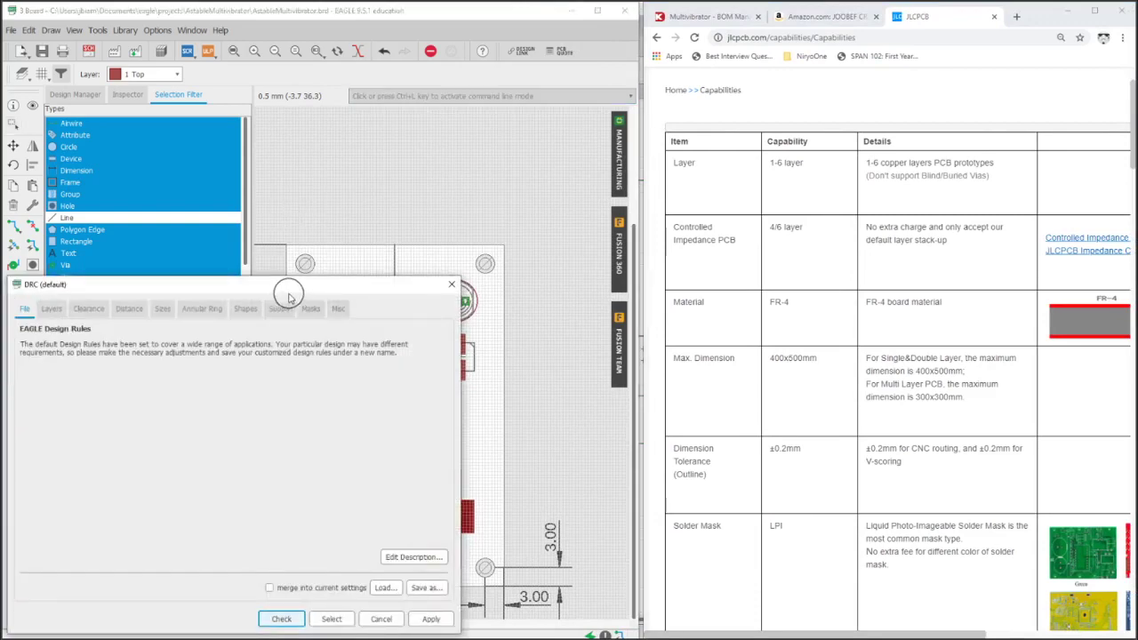
drag(334, 293, 443, 176)
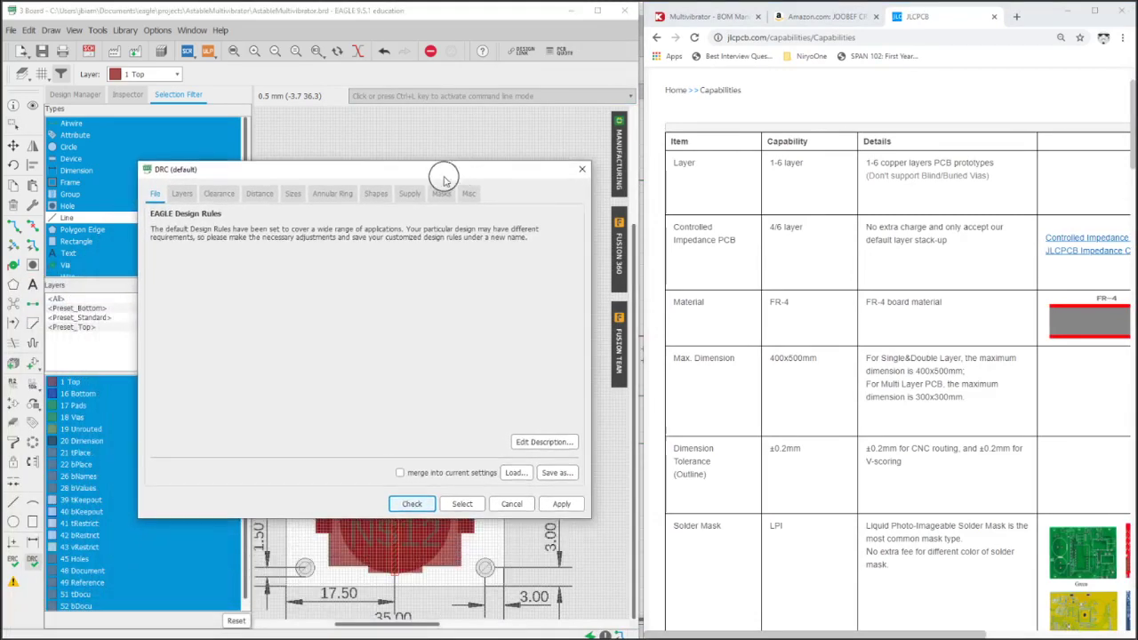
click(178, 197)
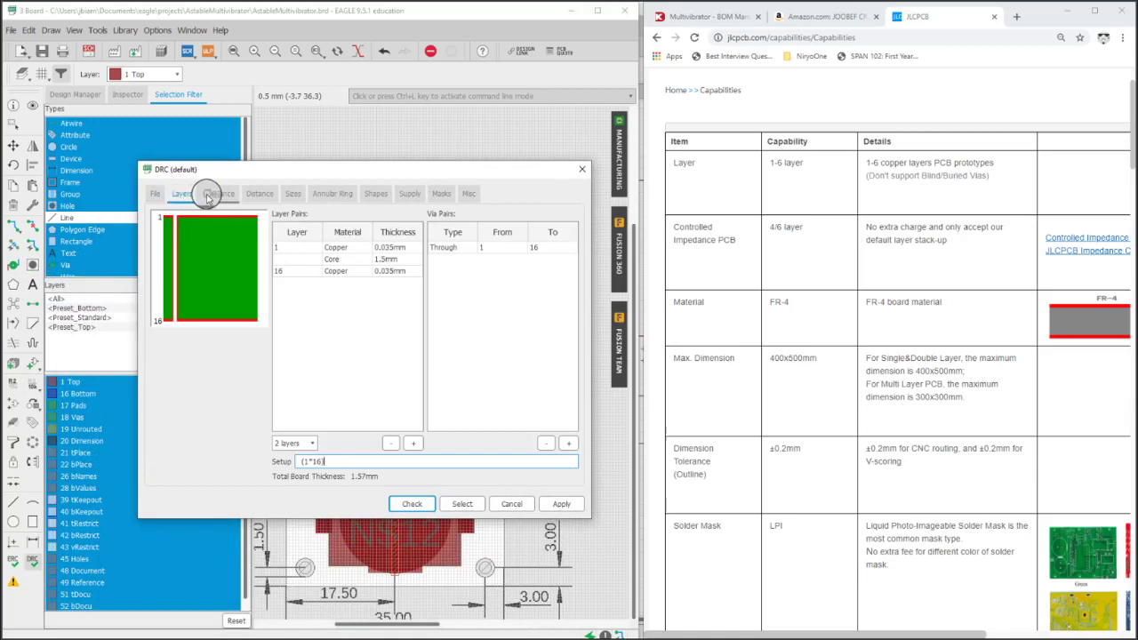
click(215, 194)
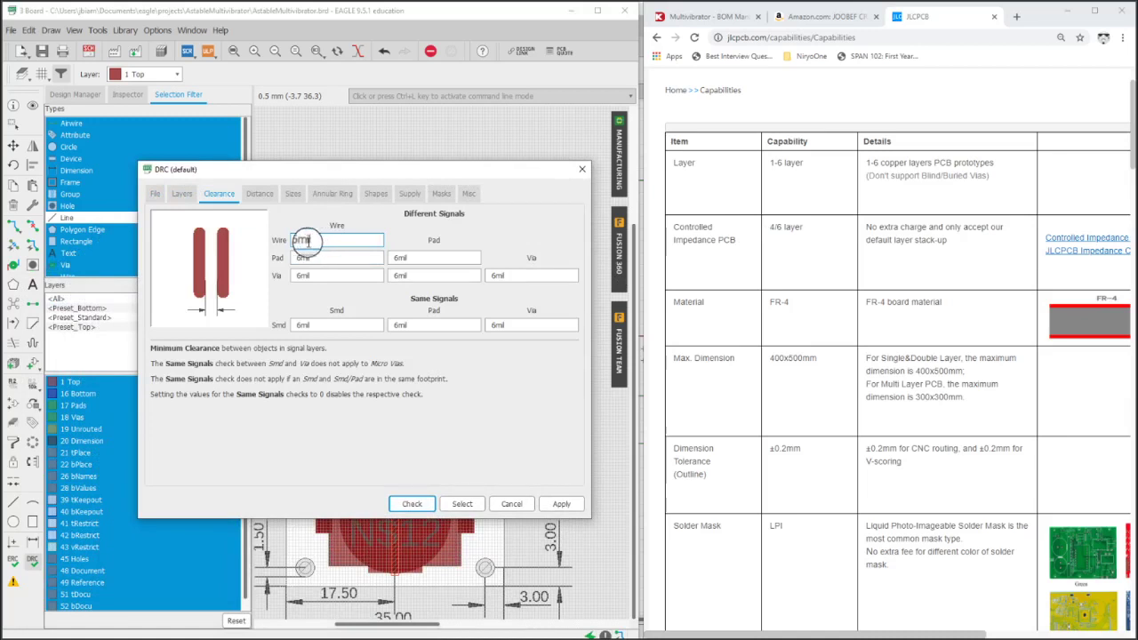
click(261, 196)
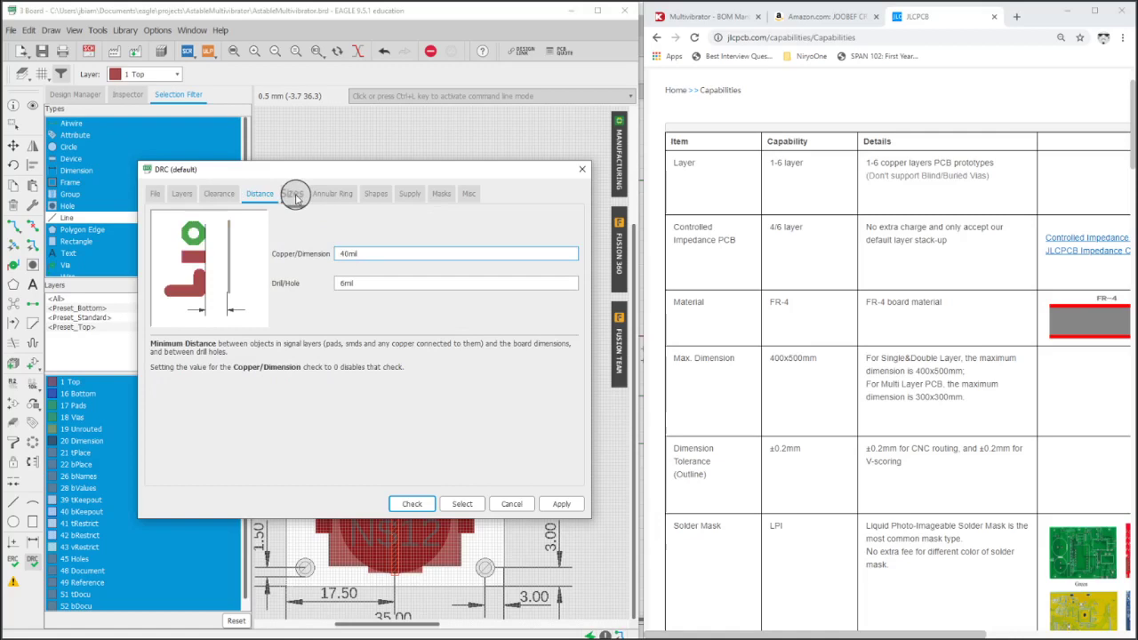
click(294, 194)
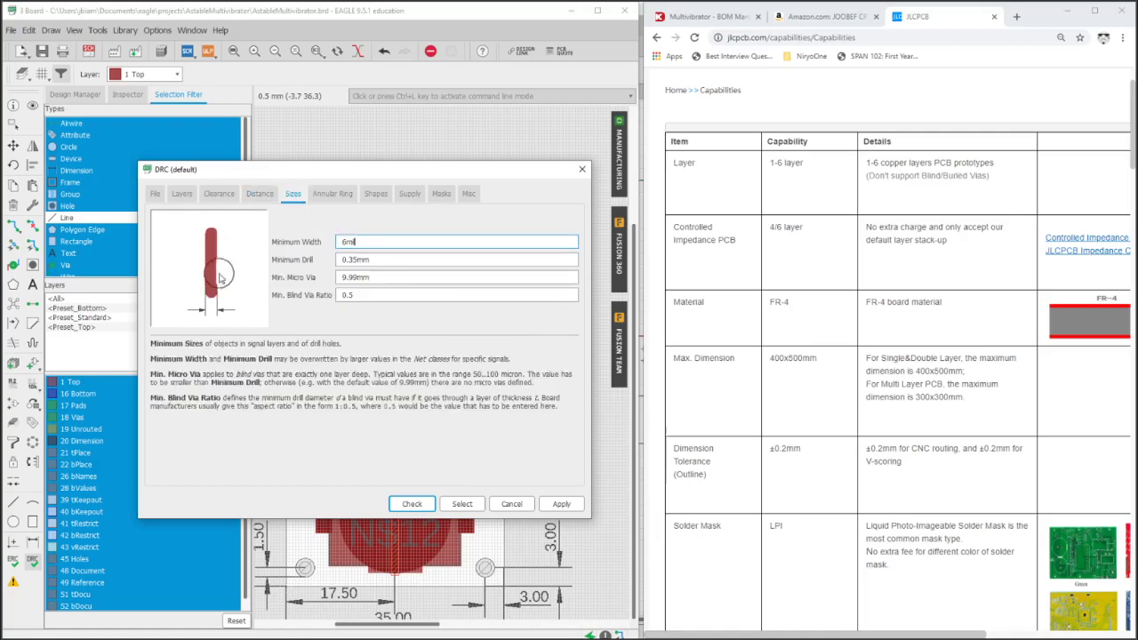
click(818, 315)
Step: Compare JLCPCB's 5 mil minimum trace width with the DRC's 6mil minimum width
scroll(809, 377, down, 4)
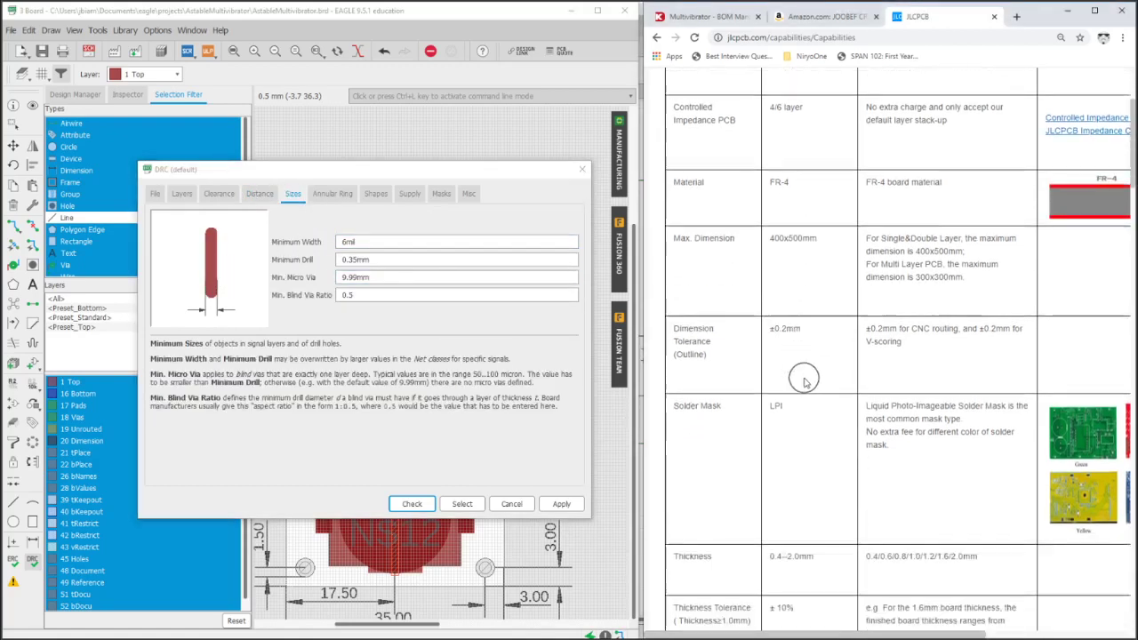
scroll(787, 411, down, 2)
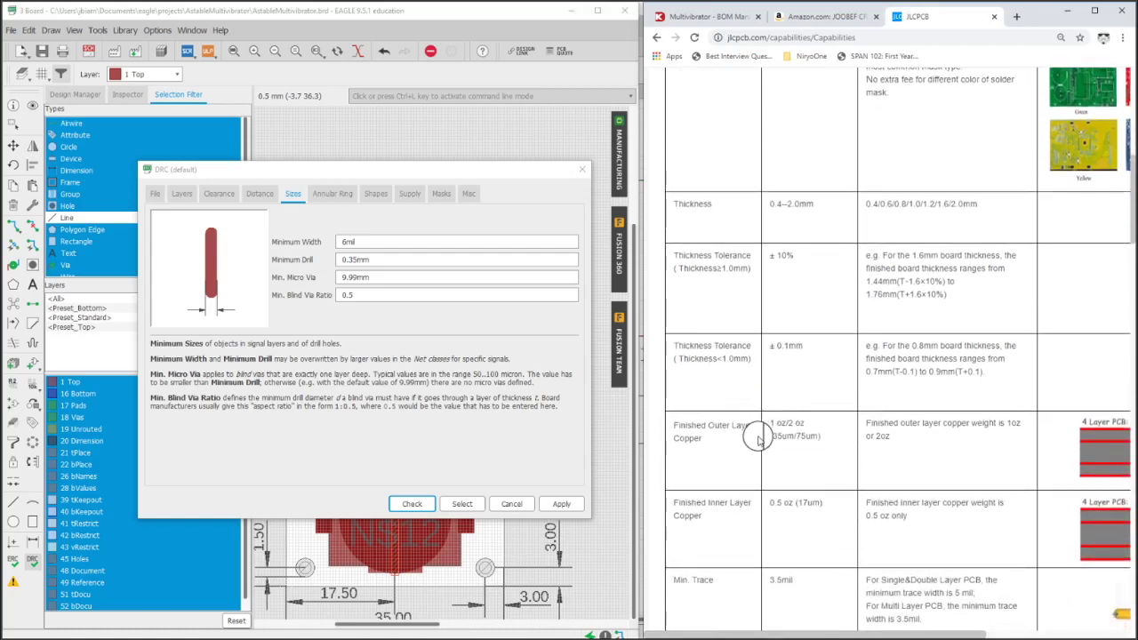
scroll(758, 439, down, 2)
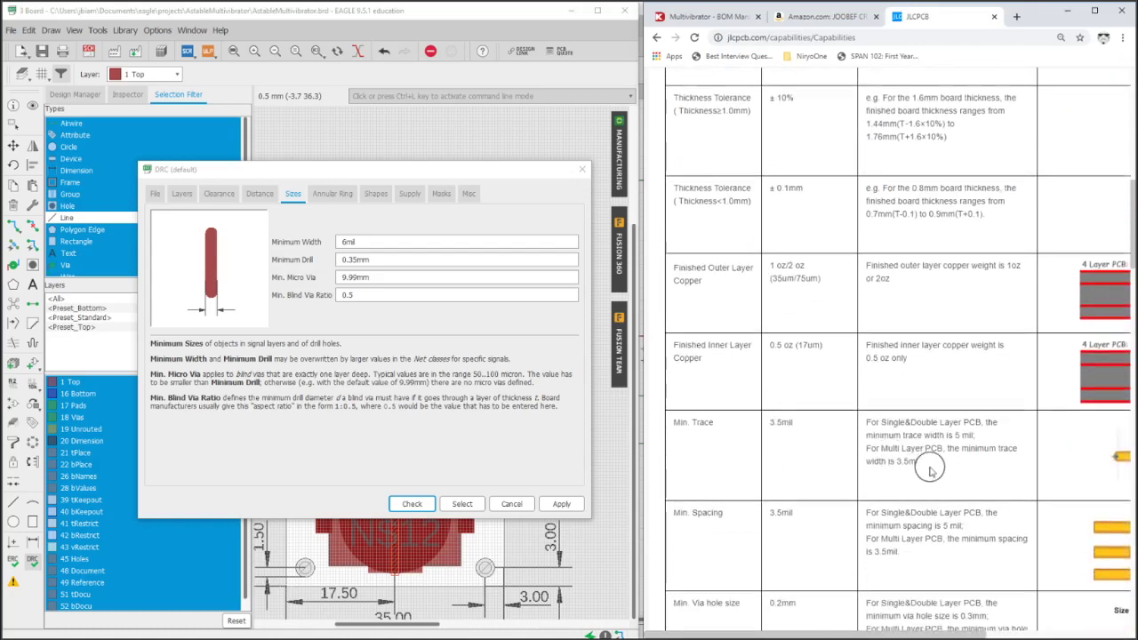
mouse_move(930, 471)
mouse_down()
mouse_move(853, 445)
mouse_move(844, 420)
mouse_up()
shift+scroll(796, 629, right, 2)
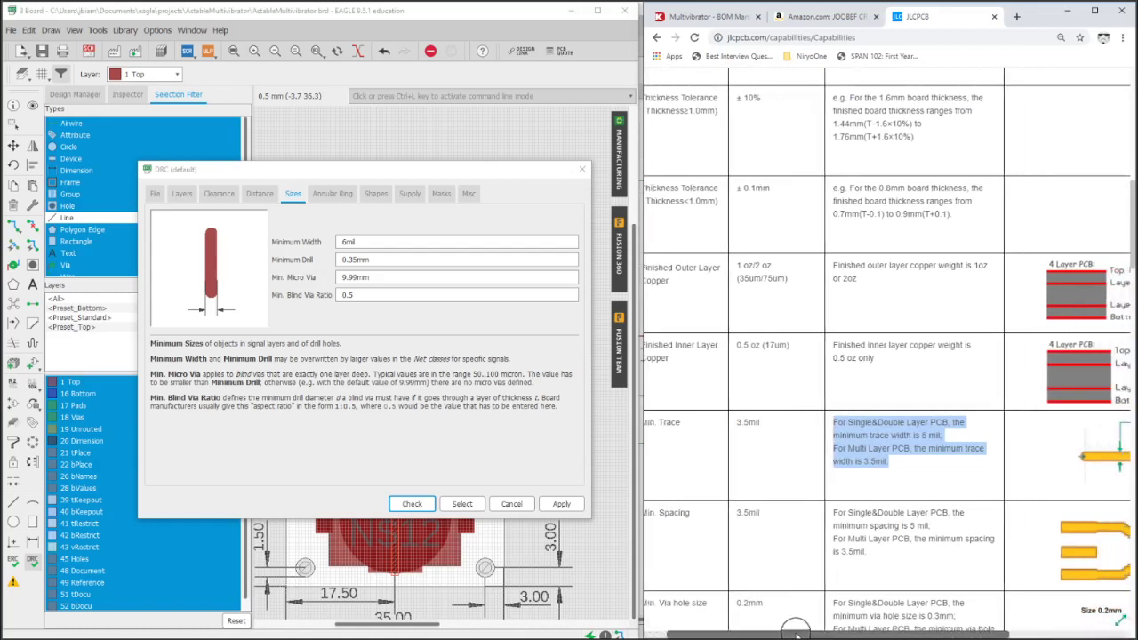
shift+scroll(796, 628, right, 1)
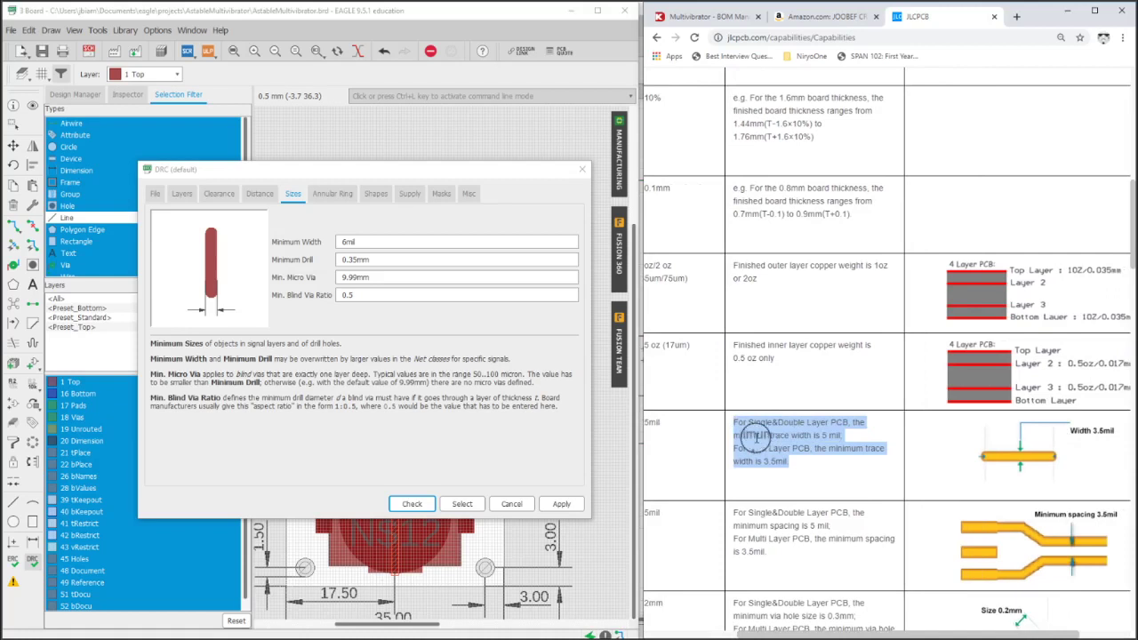
click(825, 435)
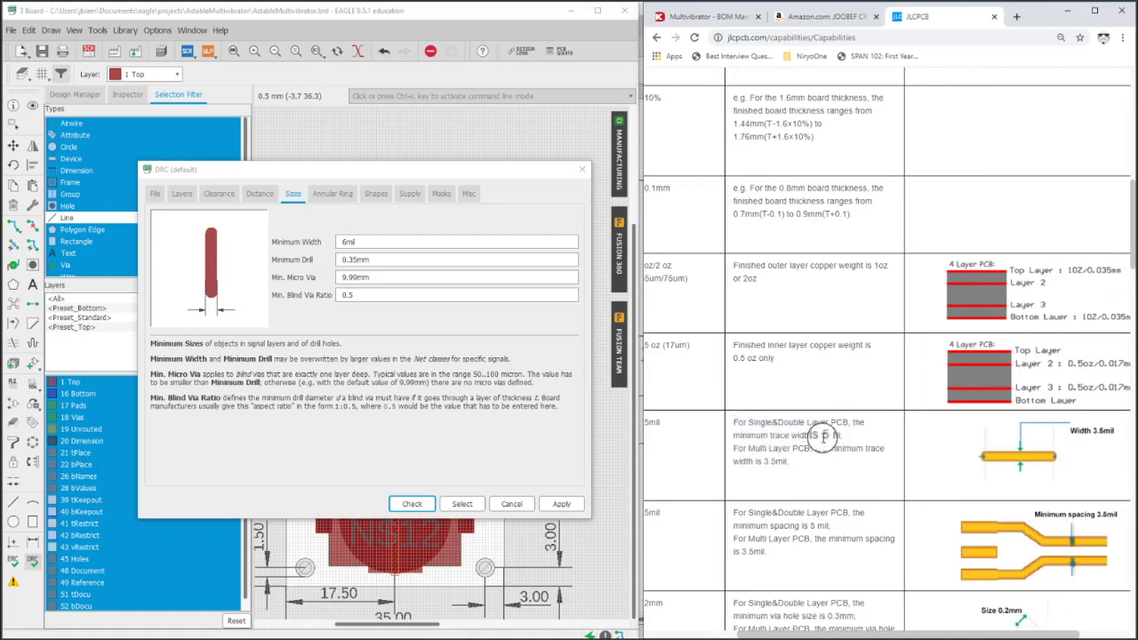
click(349, 241)
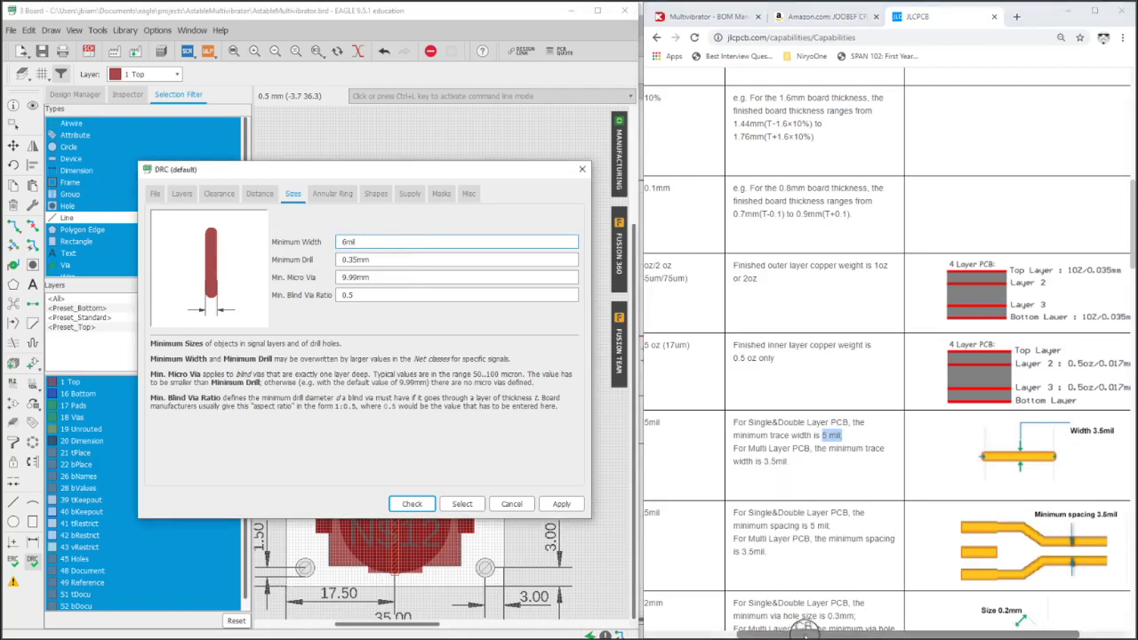
drag(804, 631, 704, 628)
Step: Compare JLCPCB's 5 mil minimum spacing with the 6mil wire clearance, then view annular ring rules
click(294, 229)
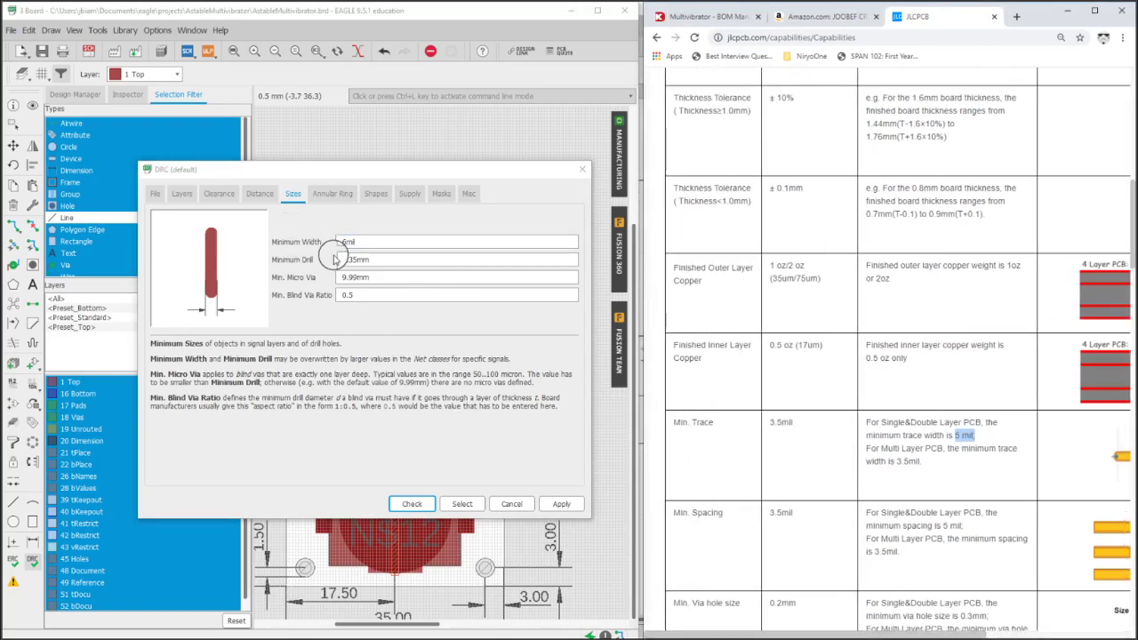
drag(859, 625, 947, 466)
click(238, 177)
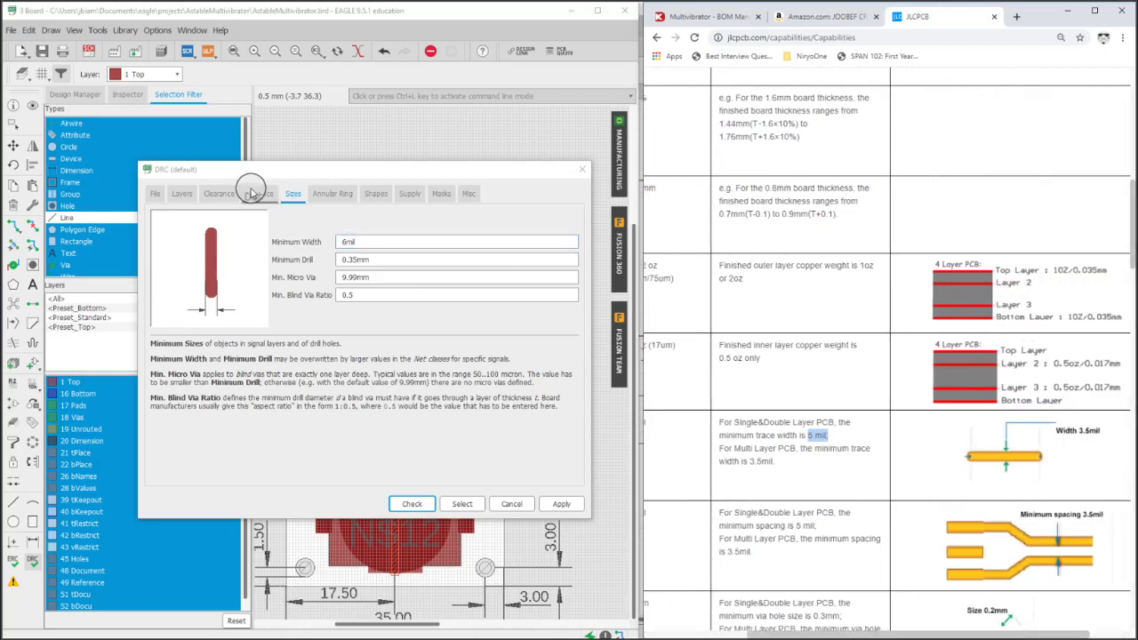
click(256, 193)
click(219, 193)
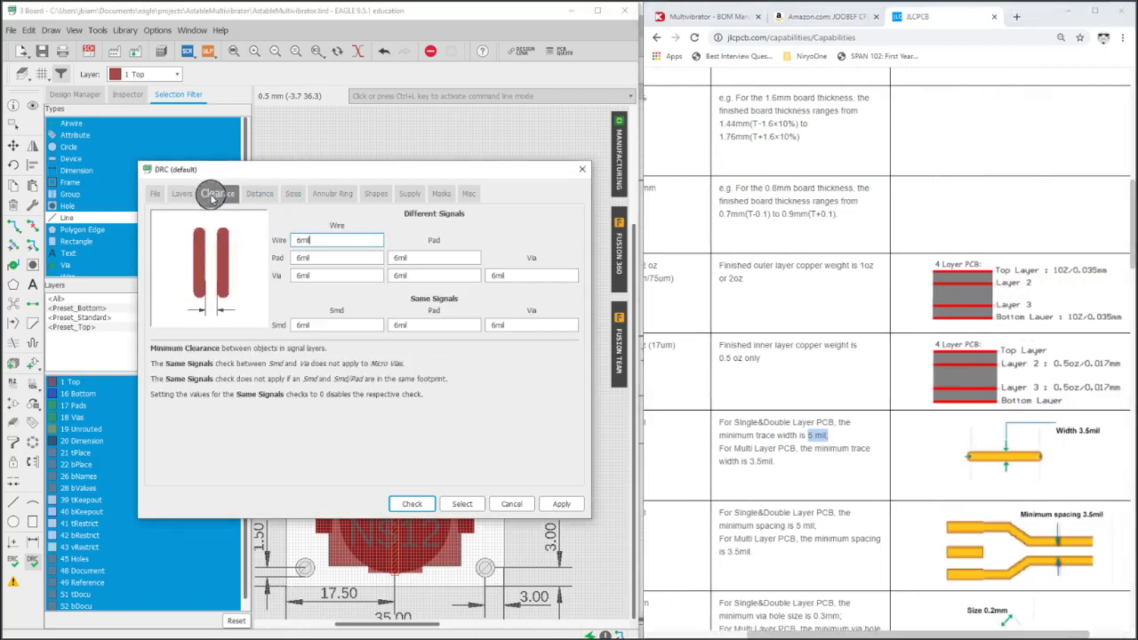
click(814, 515)
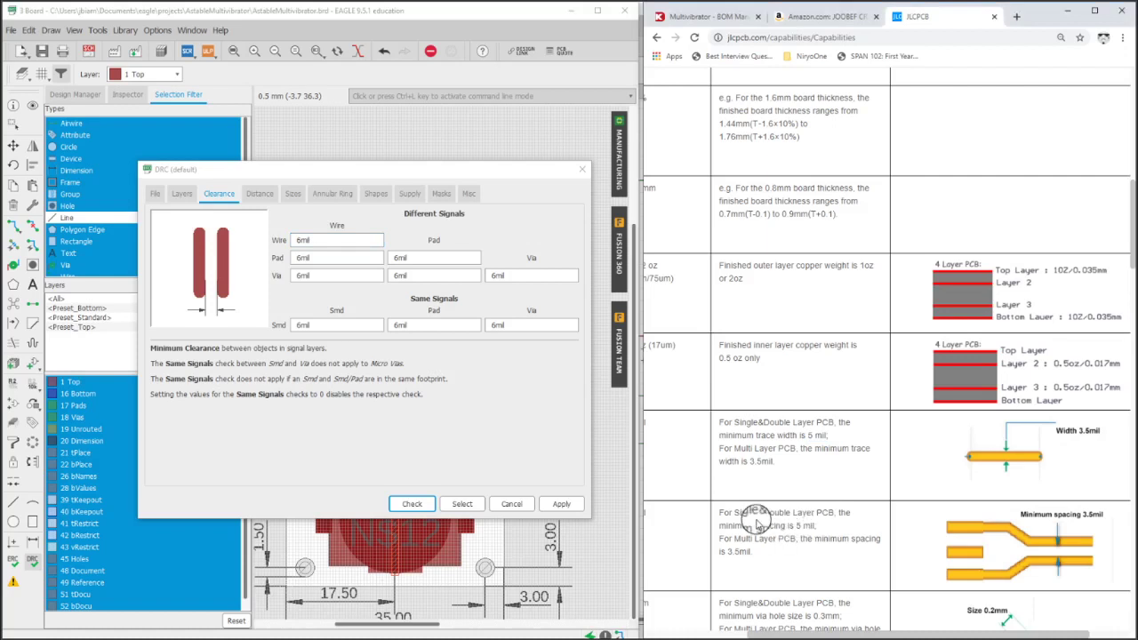
mouse_move(814, 529)
mouse_down()
mouse_move(769, 525)
mouse_move(793, 525)
mouse_up()
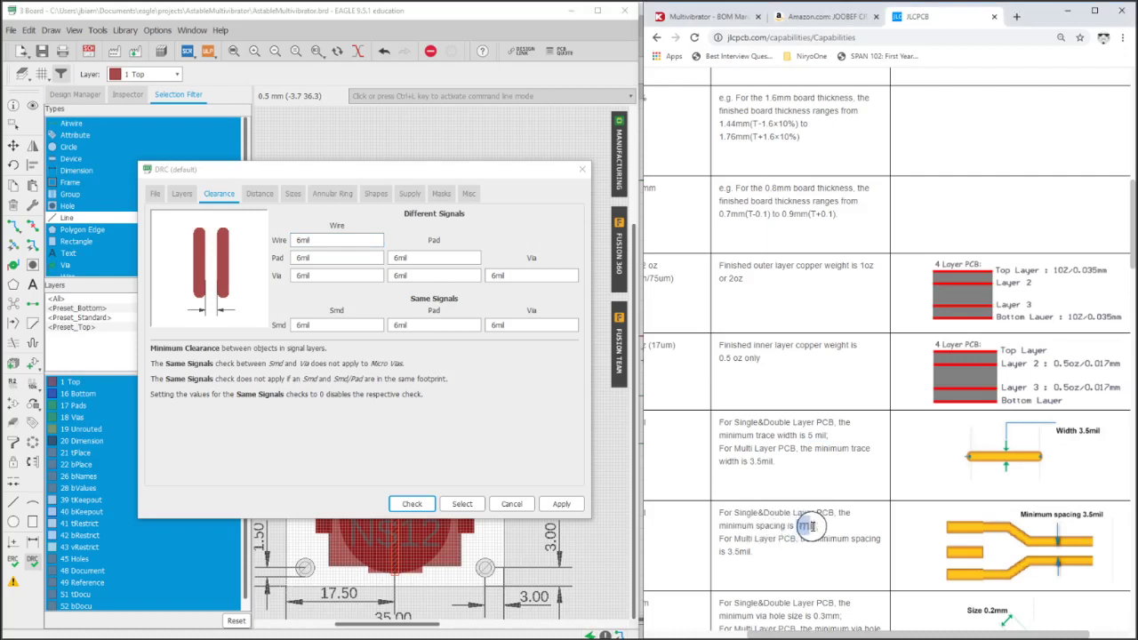
click(303, 240)
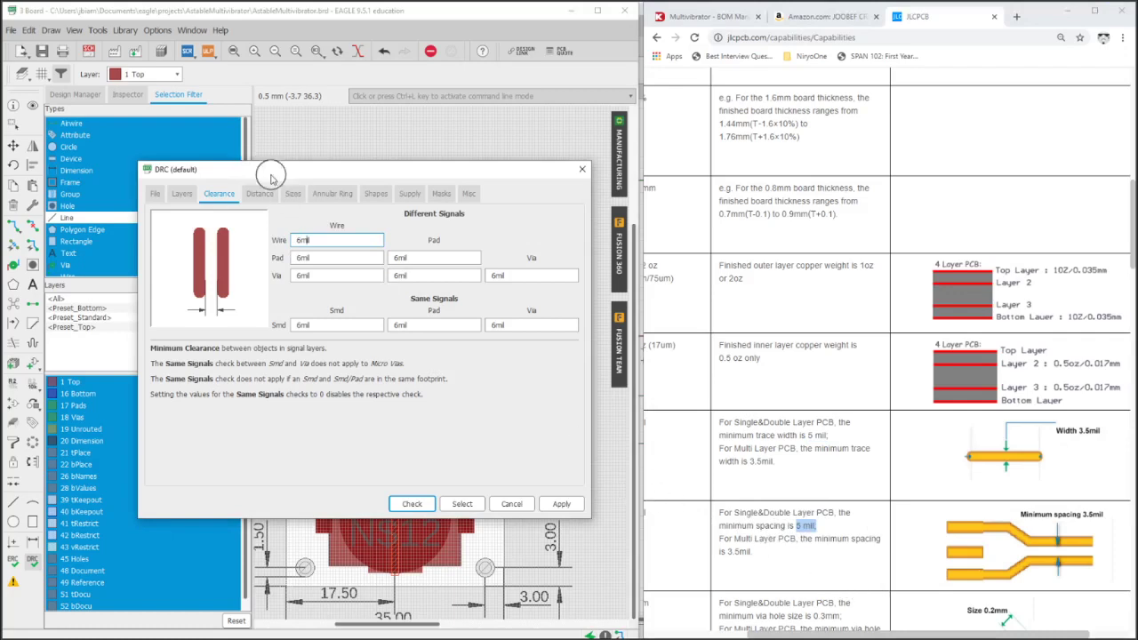
click(321, 203)
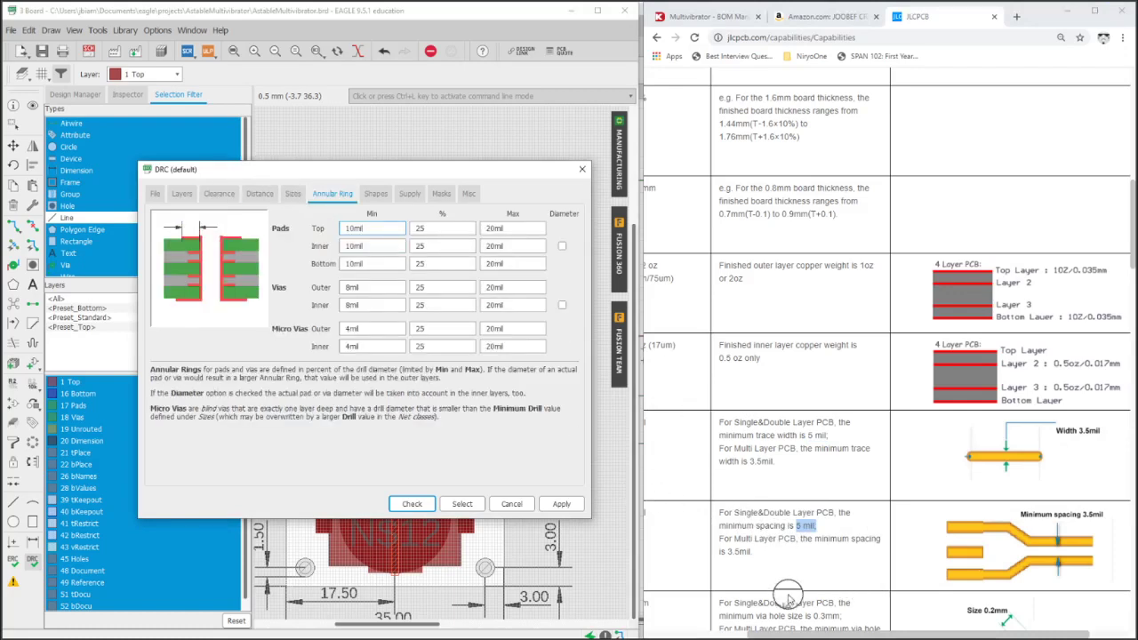
drag(795, 631, 678, 626)
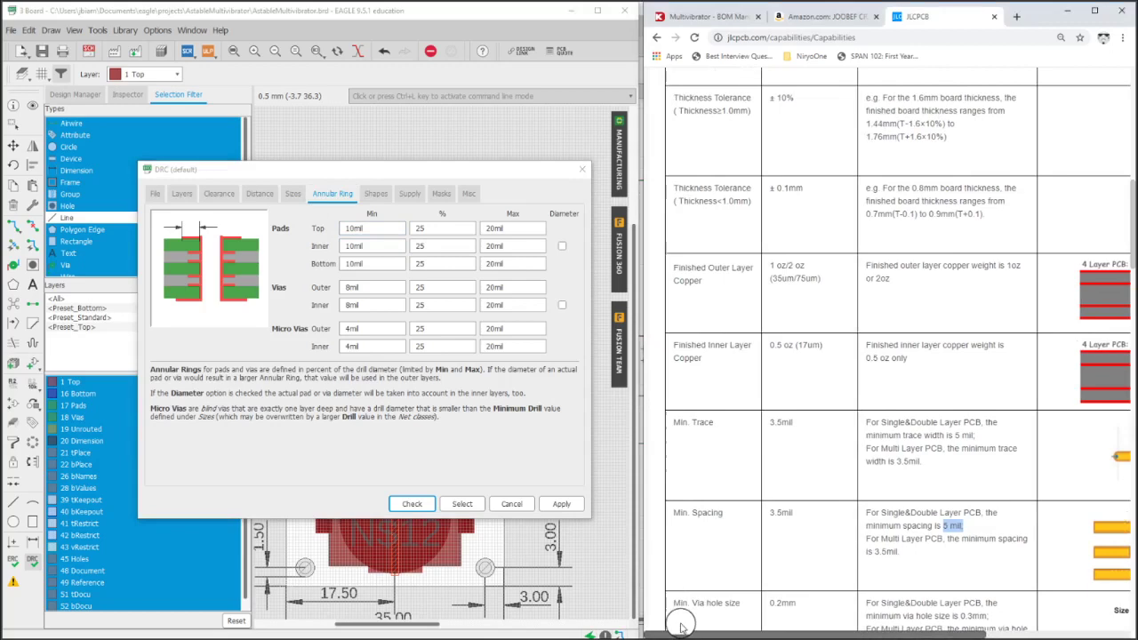
scroll(775, 593, down, 5)
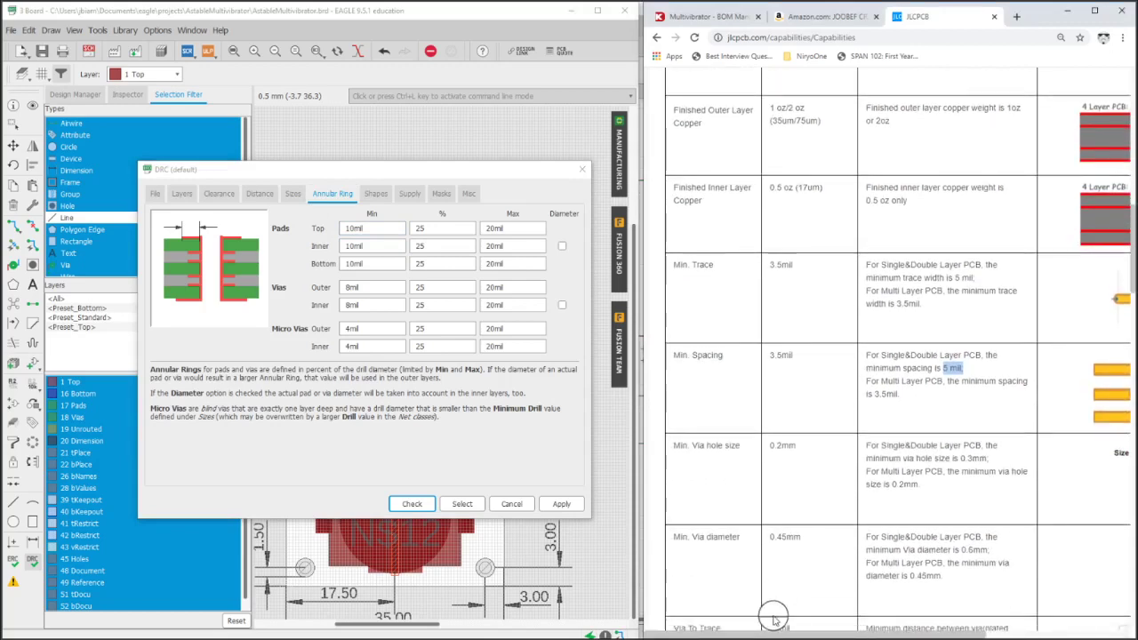
mouse_move(775, 632)
mouse_down()
mouse_move(860, 629)
mouse_move(778, 629)
mouse_up()
scroll(807, 611, down, 4)
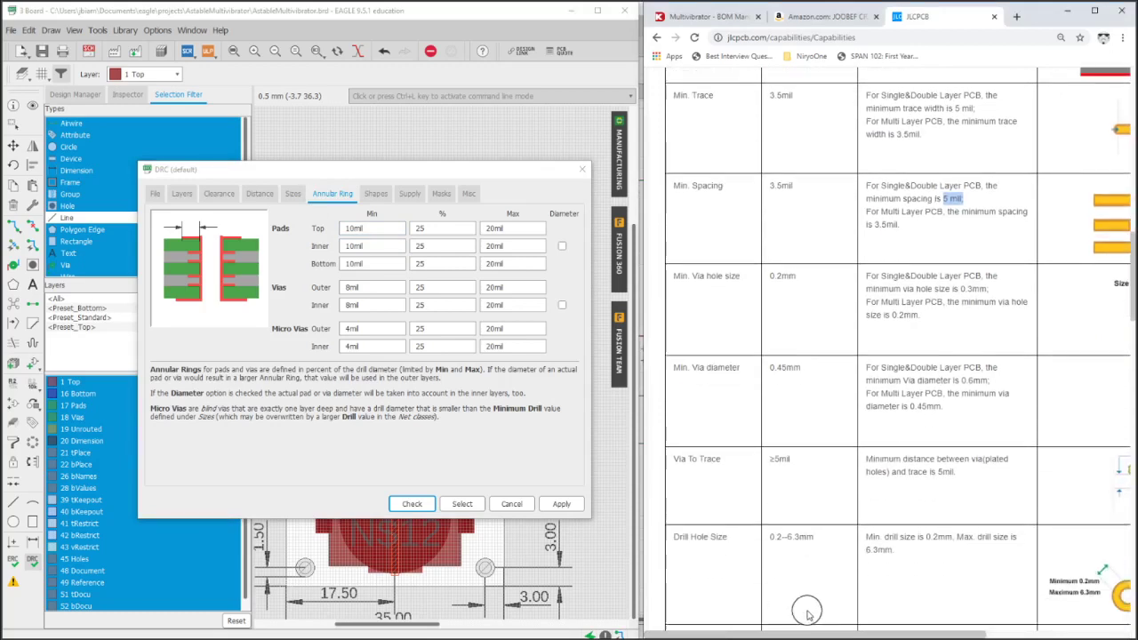
scroll(807, 611, down, 5)
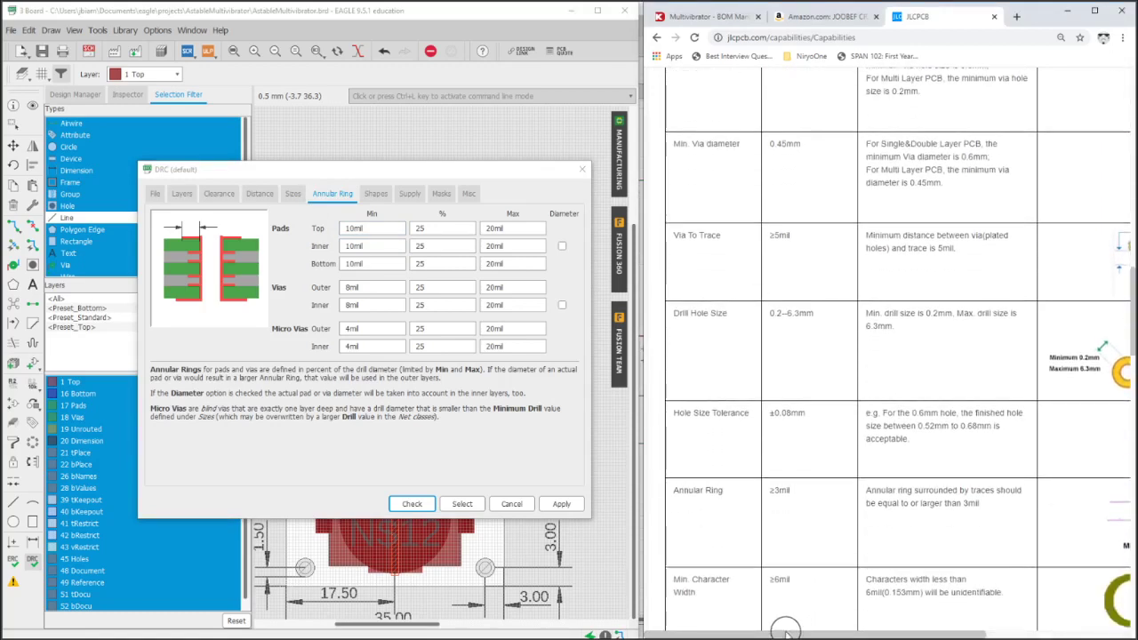
drag(785, 630, 872, 629)
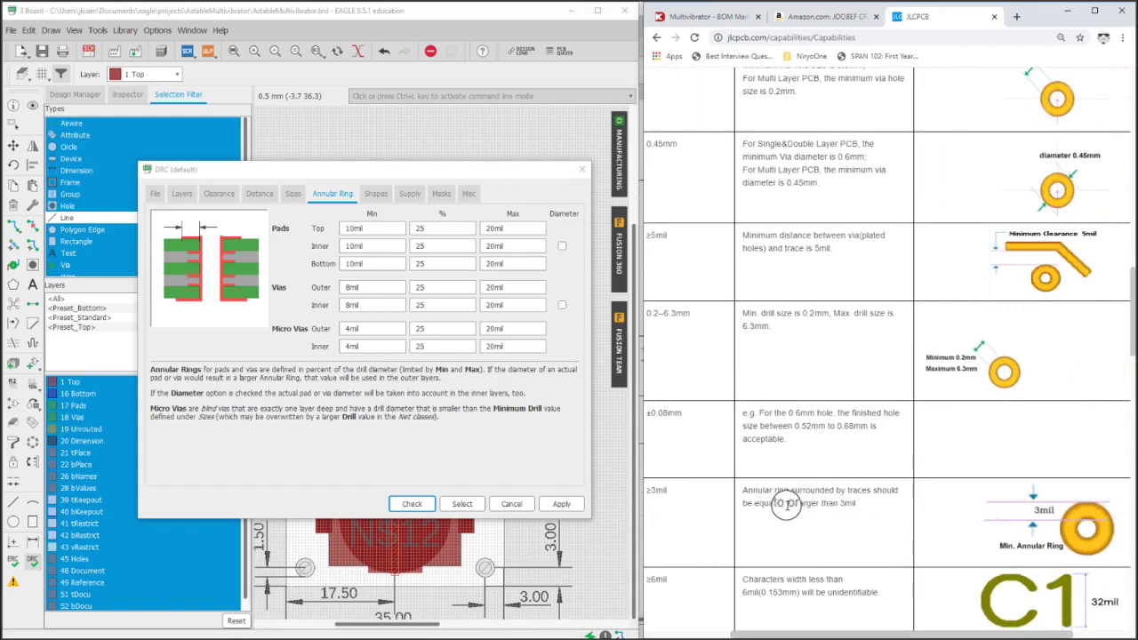
double_click(849, 503)
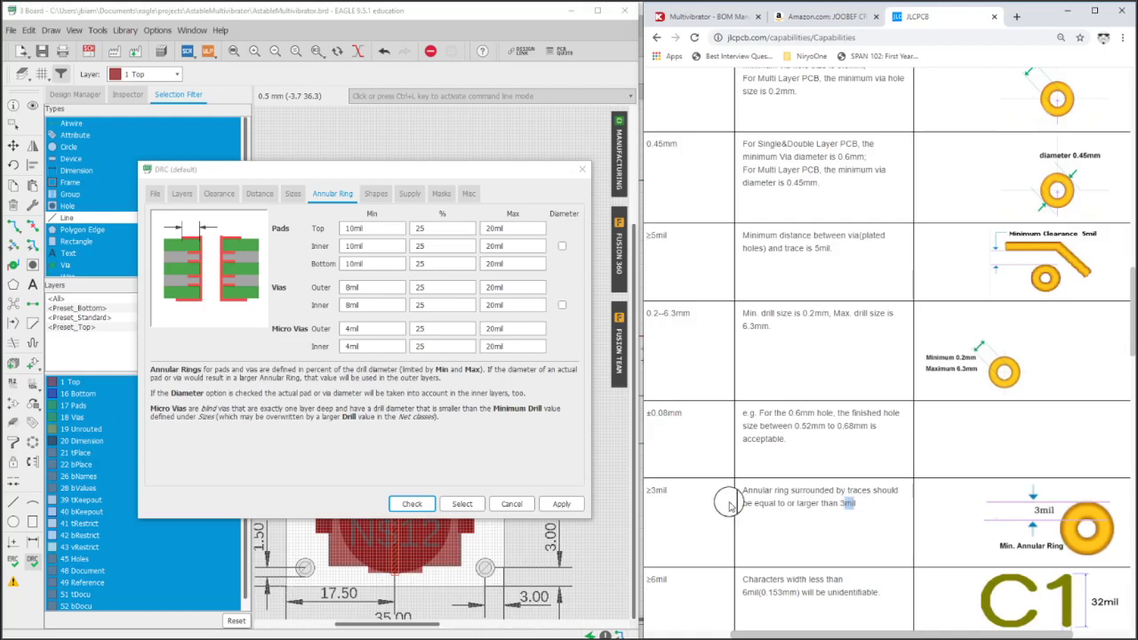
double_click(353, 228)
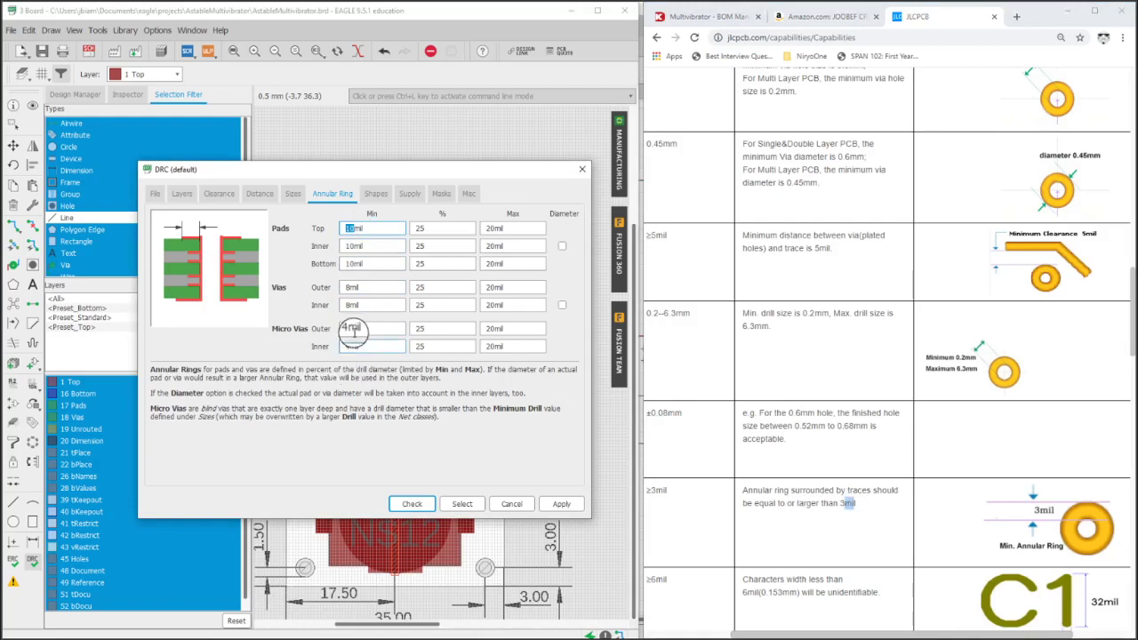
drag(878, 633, 869, 633)
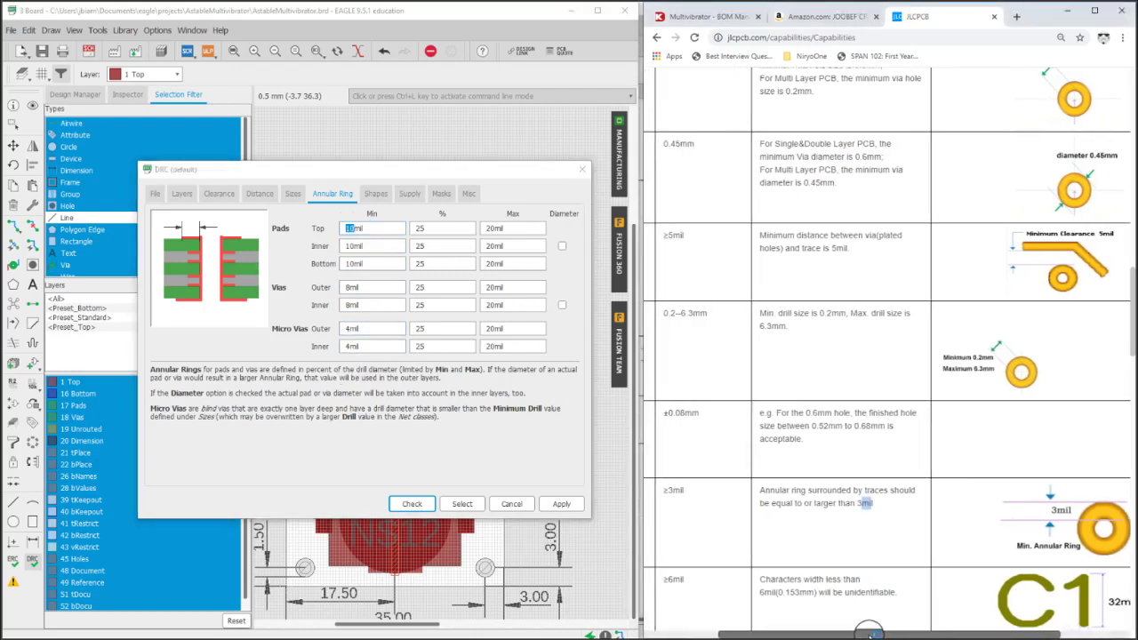
click(364, 328)
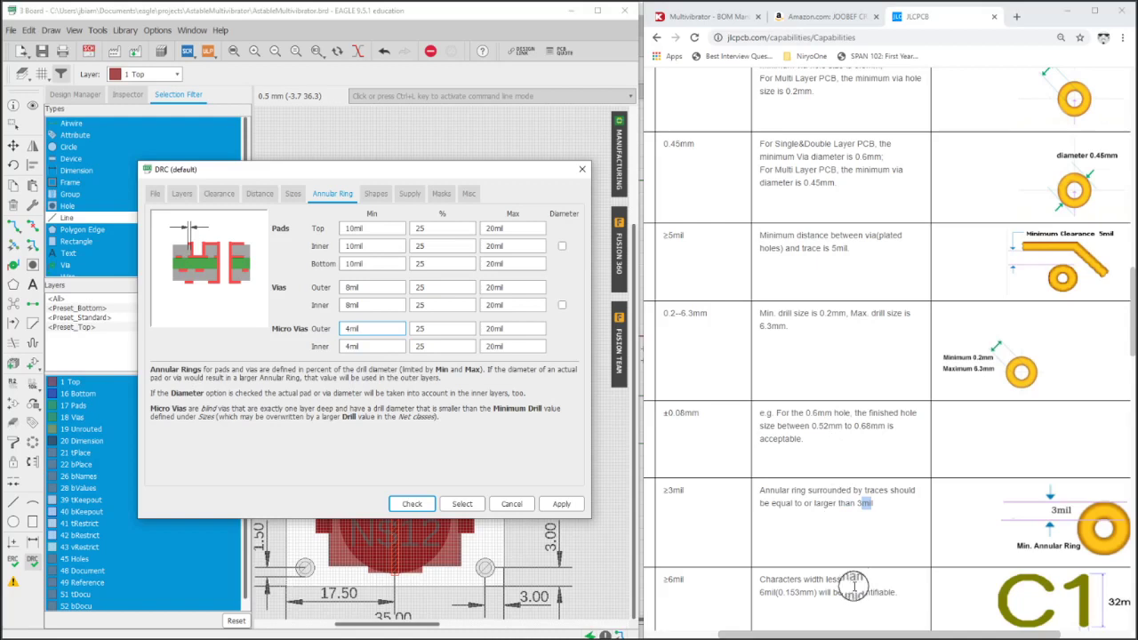
drag(836, 633, 753, 633)
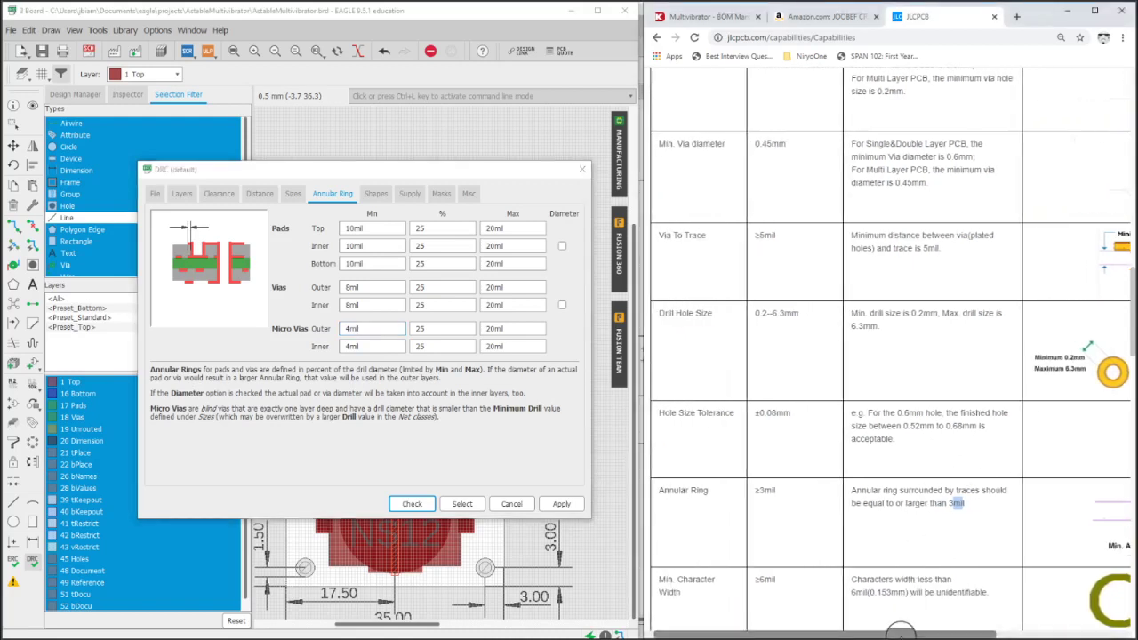
drag(898, 633, 739, 331)
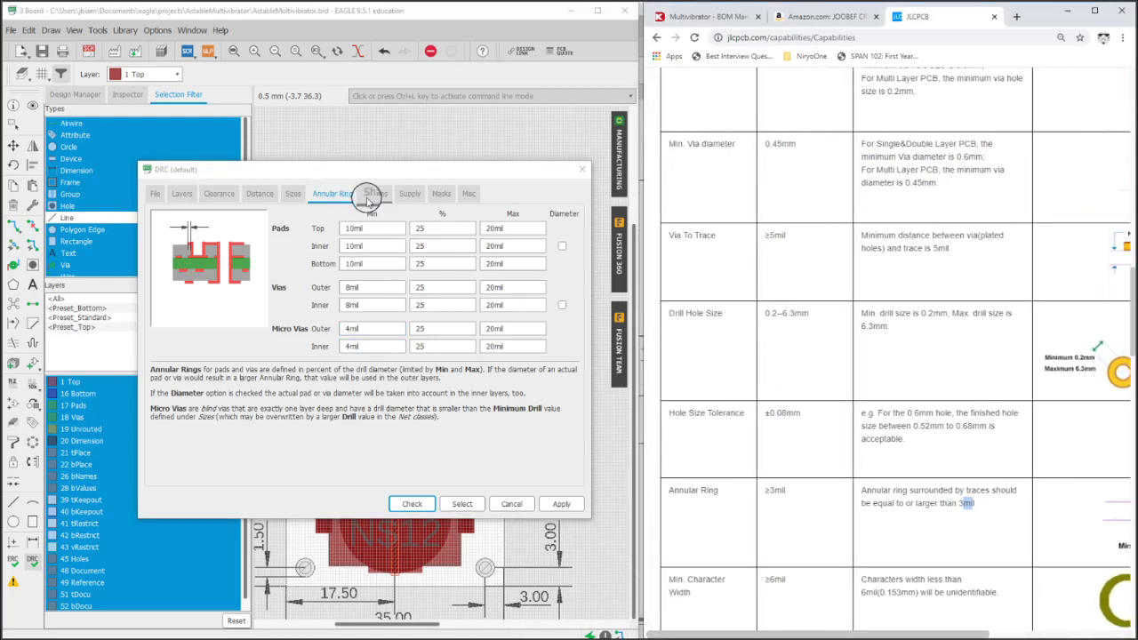
Step: Compare the DRC's 0.35mm minimum drill with JLCPCB's 0.2mm minimum drill size
click(293, 196)
click(346, 259)
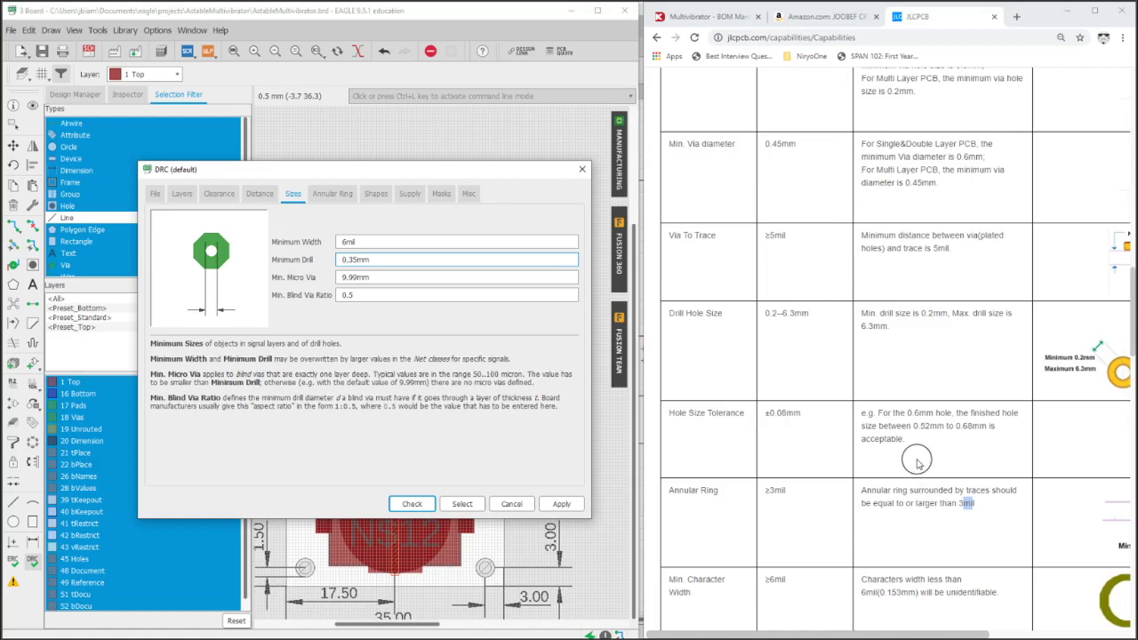
click(914, 420)
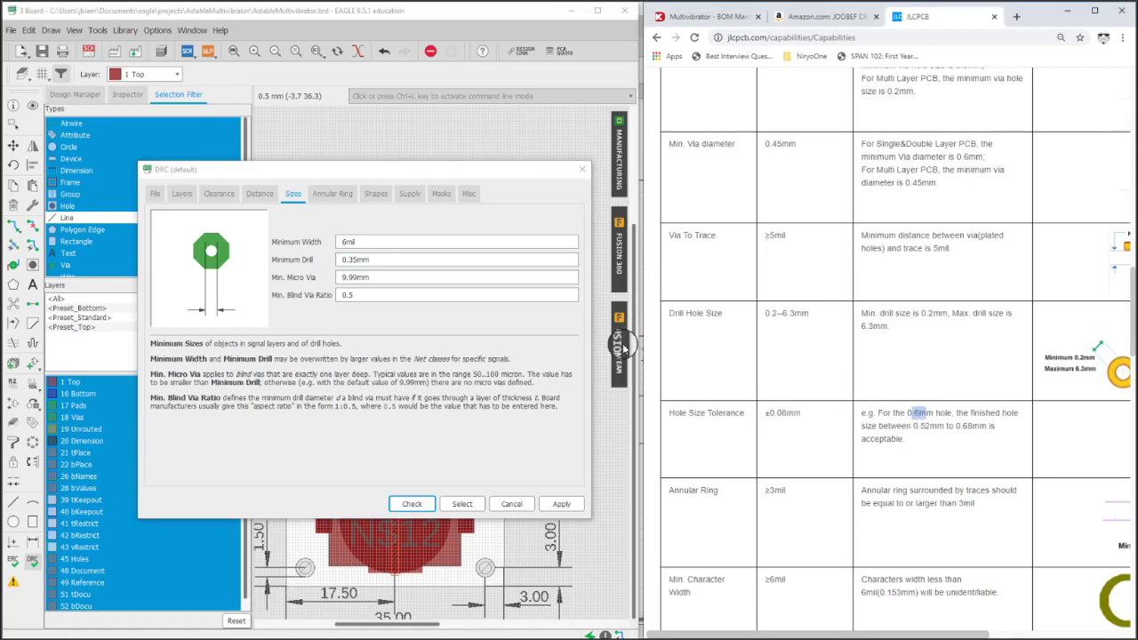
click(360, 258)
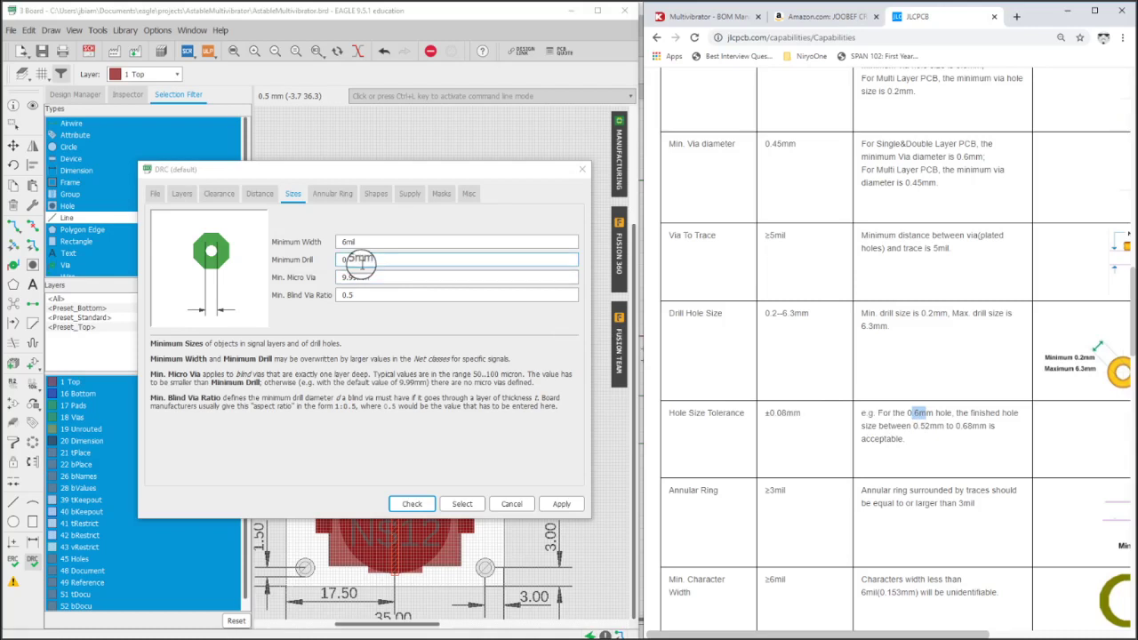
double_click(913, 412)
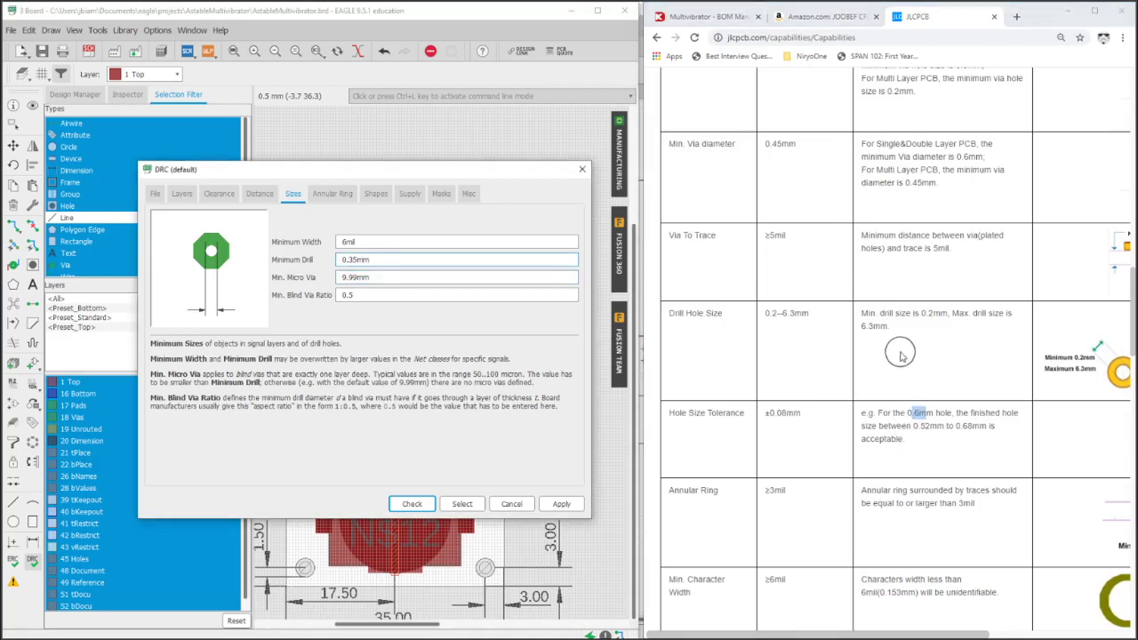
drag(921, 313, 948, 313)
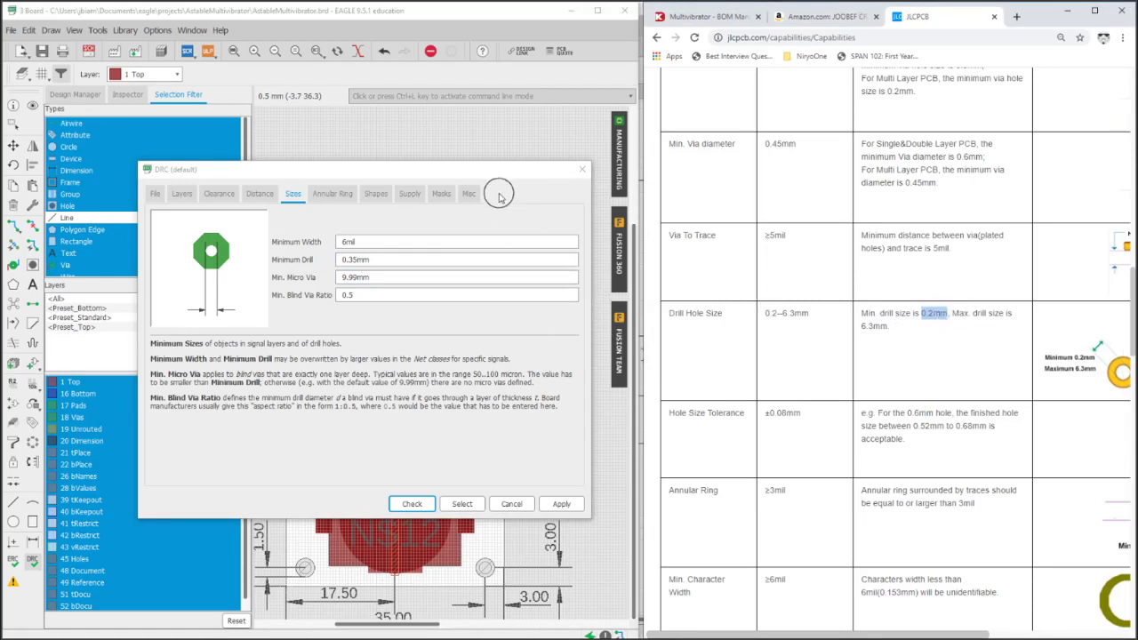
Step: Review the Shapes, Supply and Masks rules, apply the DRC settings and close the dialog
click(376, 194)
click(408, 193)
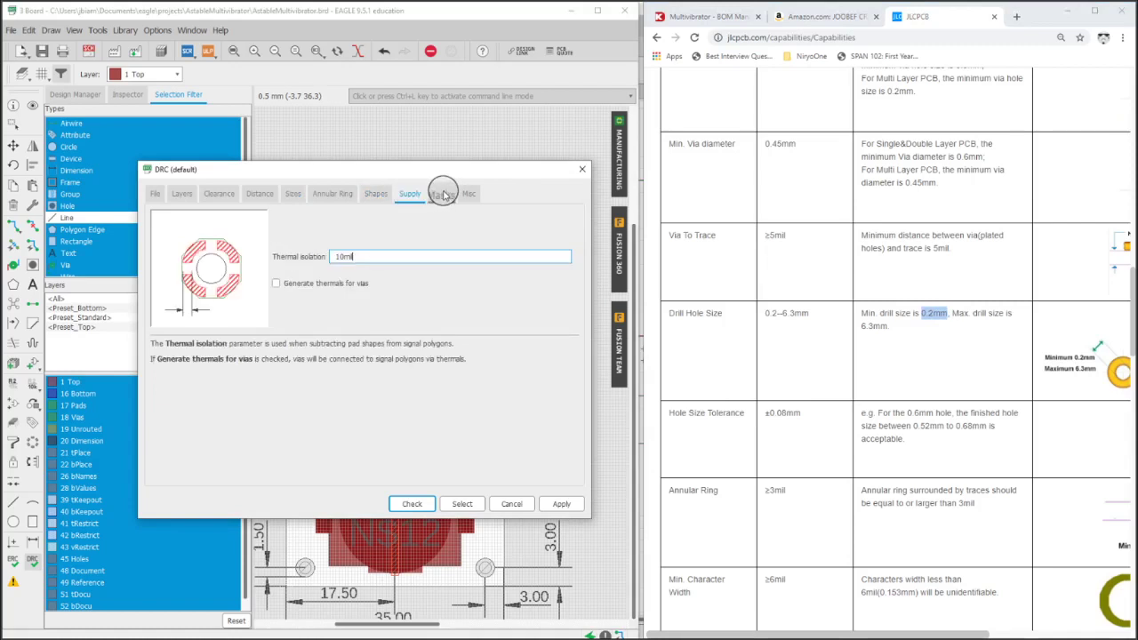
click(442, 193)
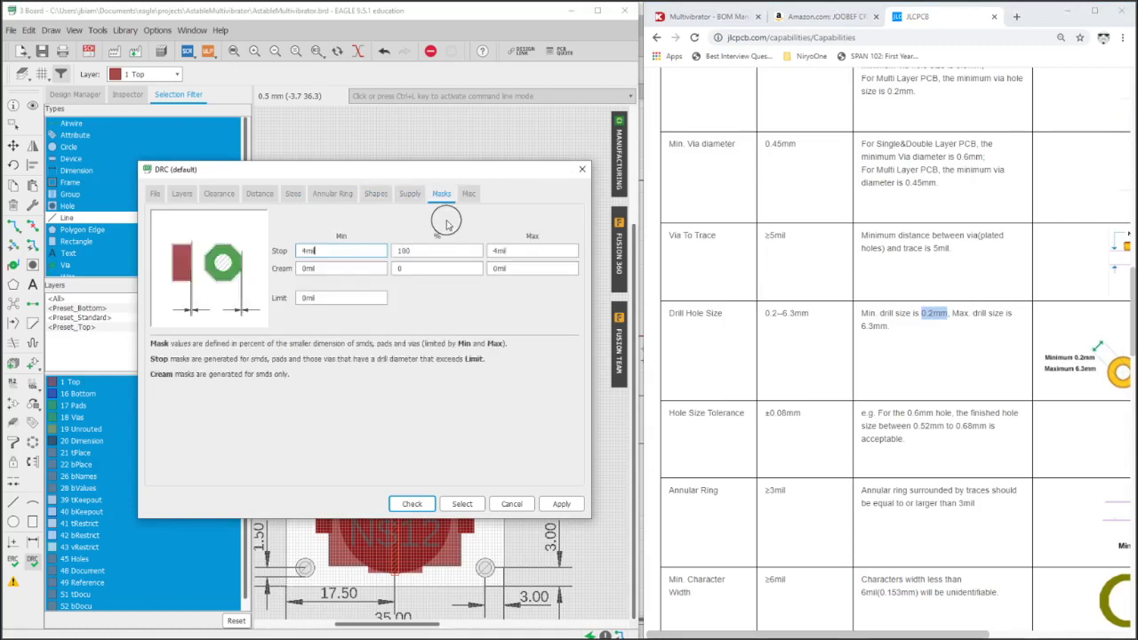
double_click(318, 297)
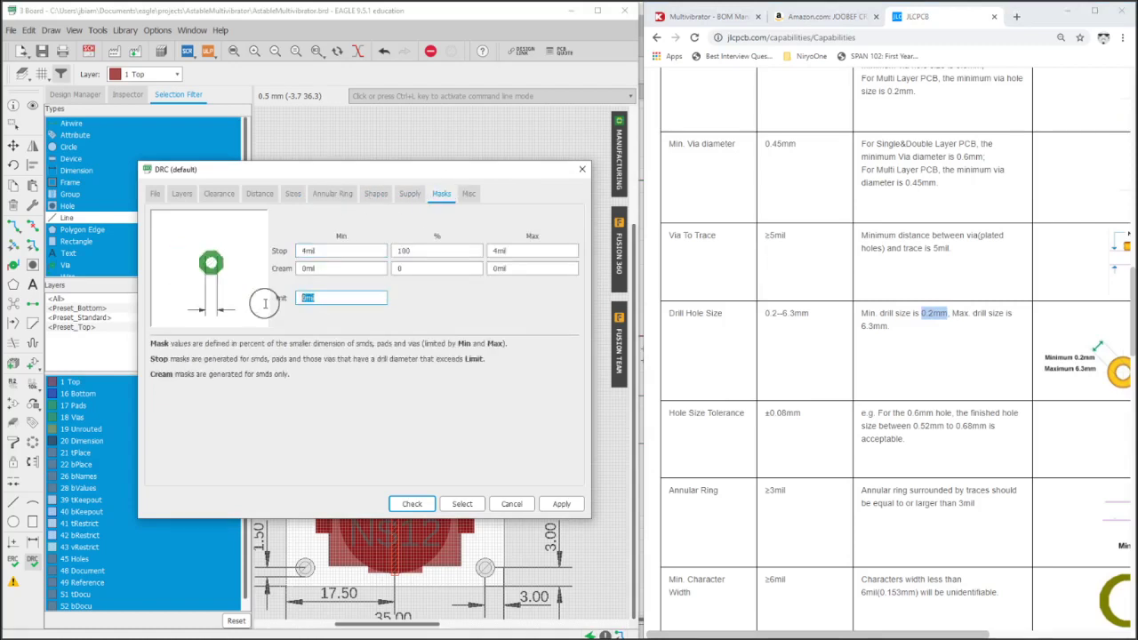
click(561, 503)
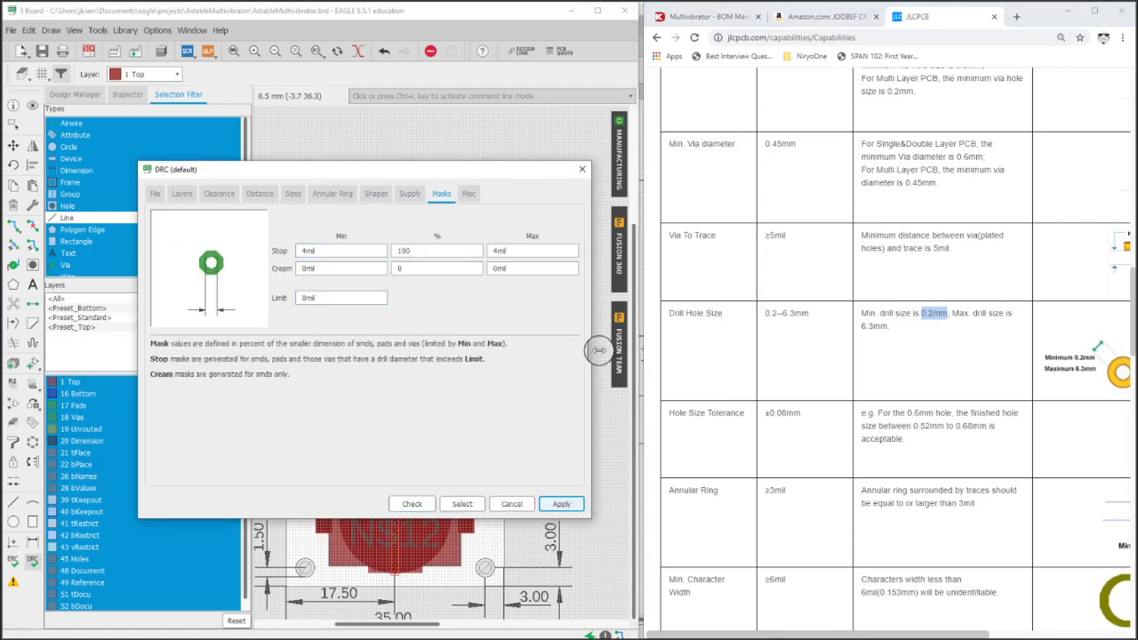
click(511, 503)
Step: Maximise EAGLE and delete the vertical centre line on the board
click(597, 10)
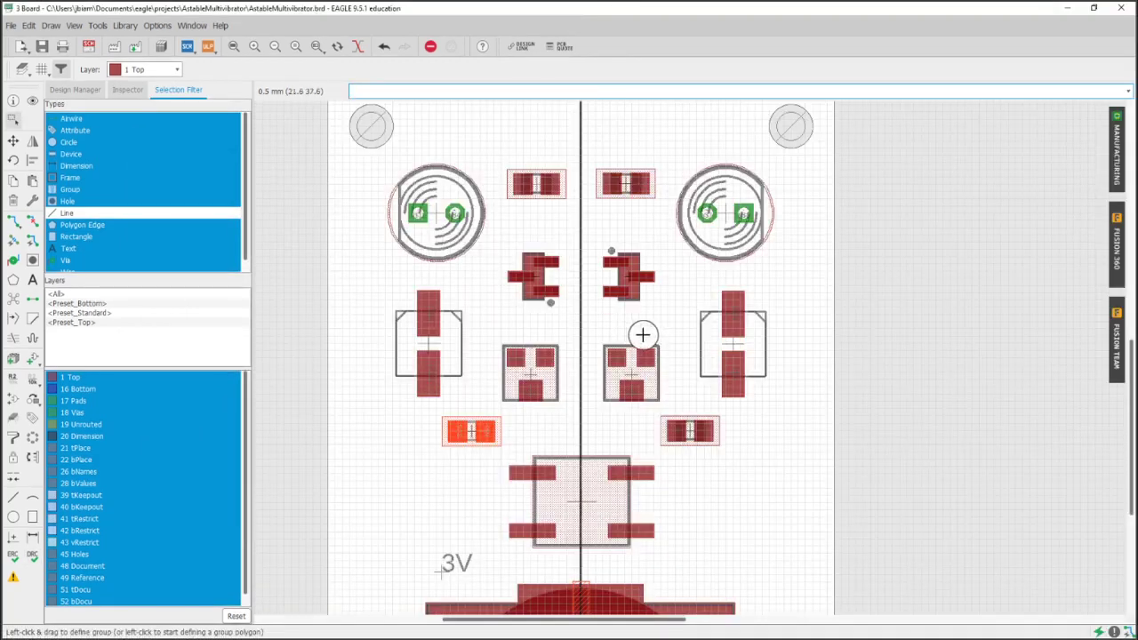
scroll(642, 333, up, 2)
click(408, 366)
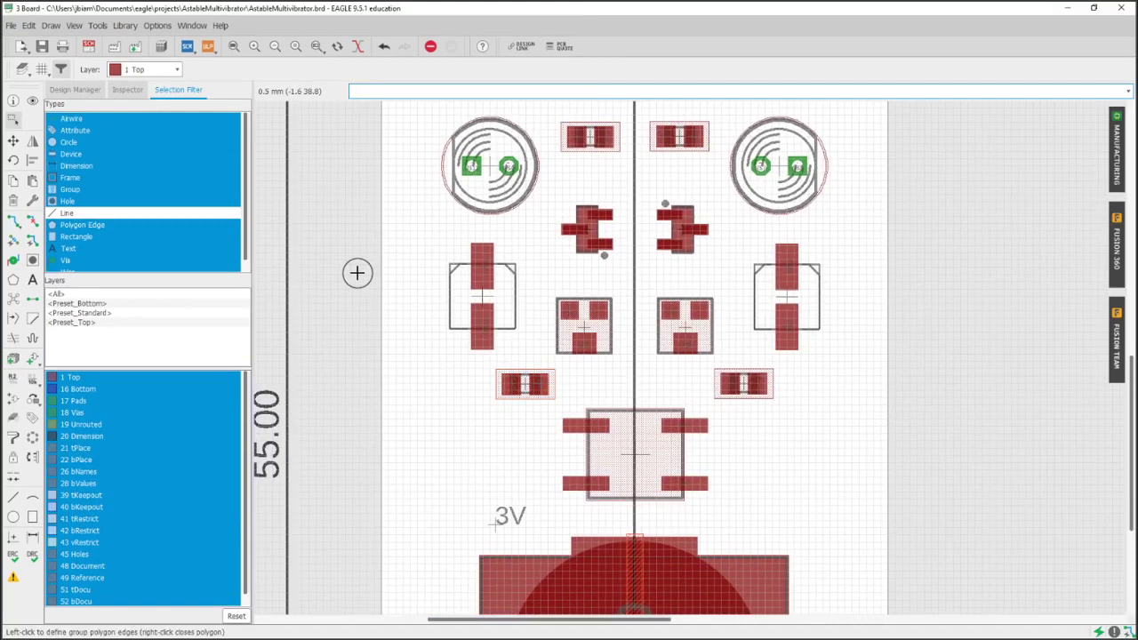
scroll(300, 306, down, 1)
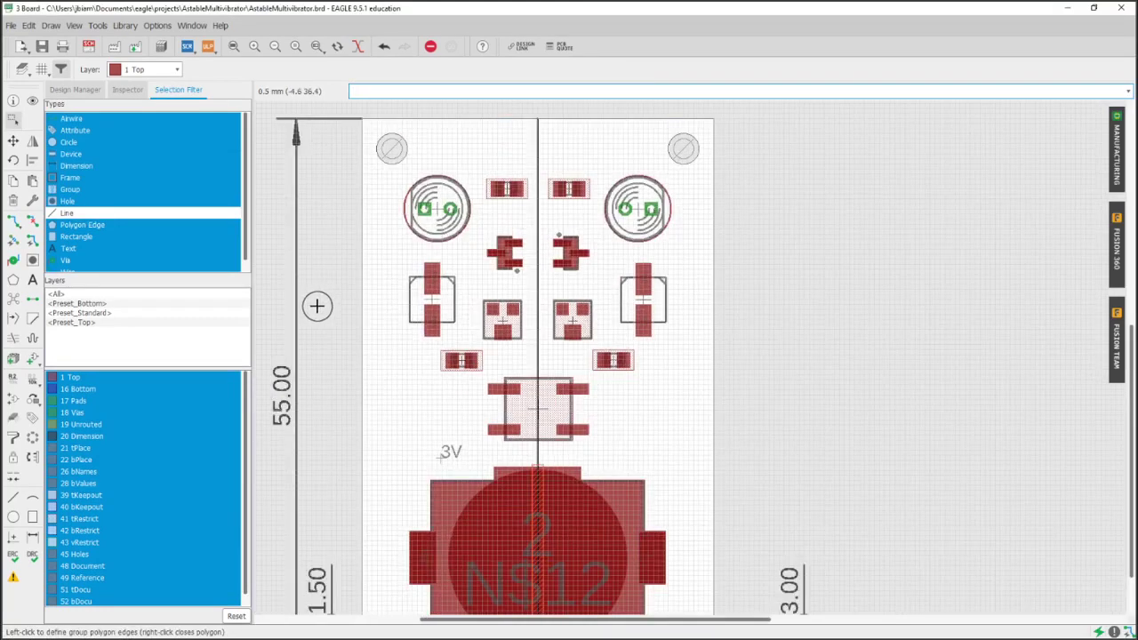
click(533, 151)
click(146, 69)
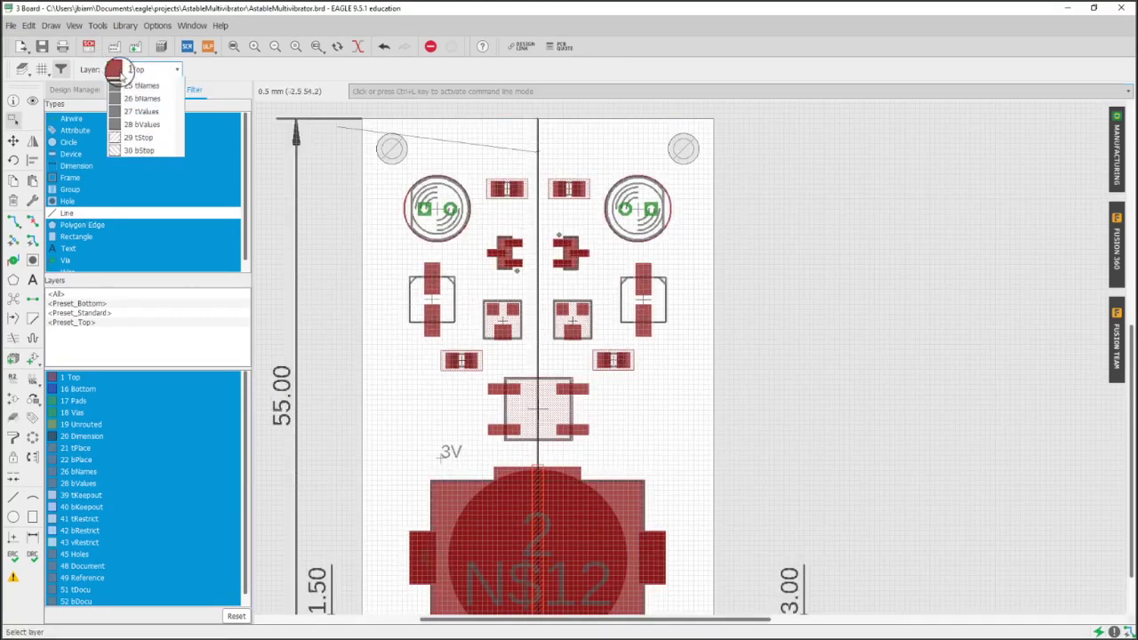
click(99, 225)
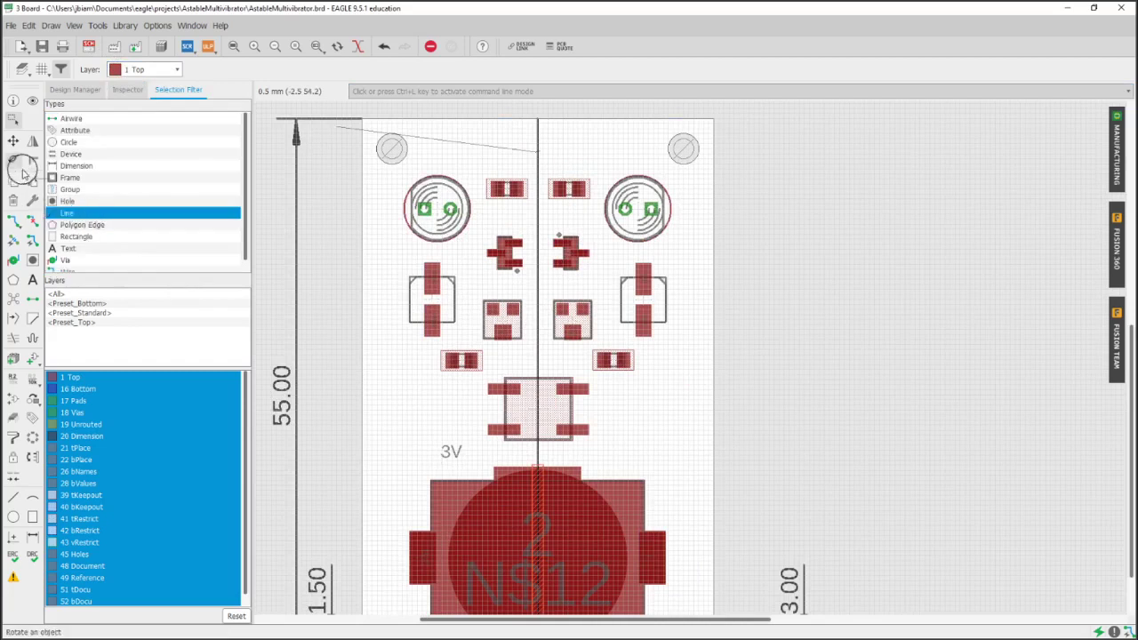
click(14, 200)
click(537, 147)
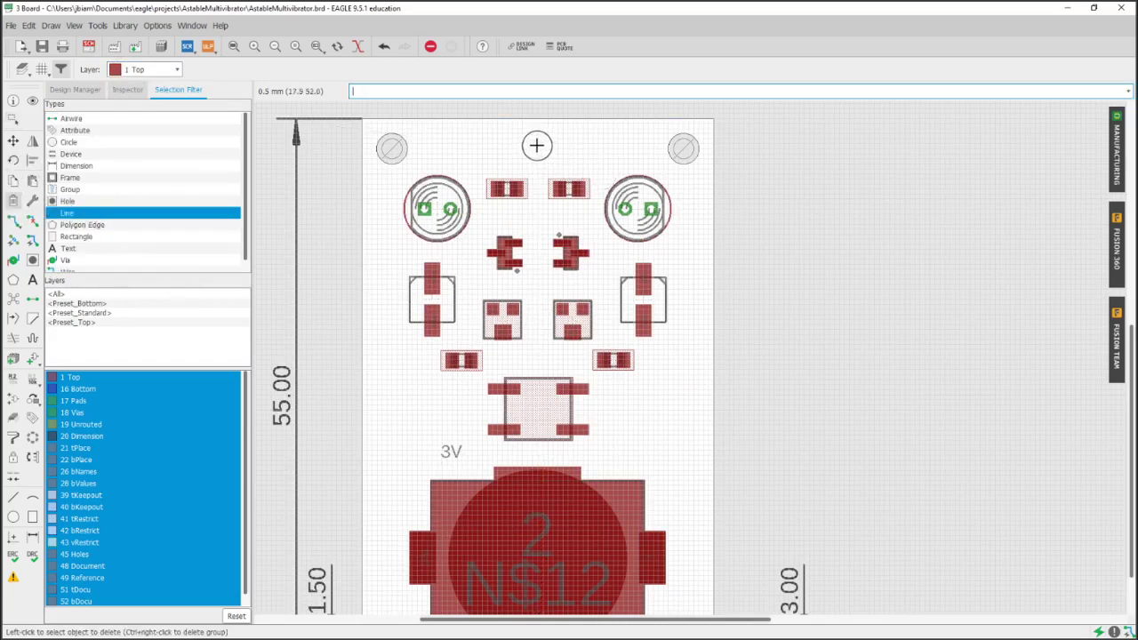
Step: Hide the Dimension layer in Layer Settings
click(22, 68)
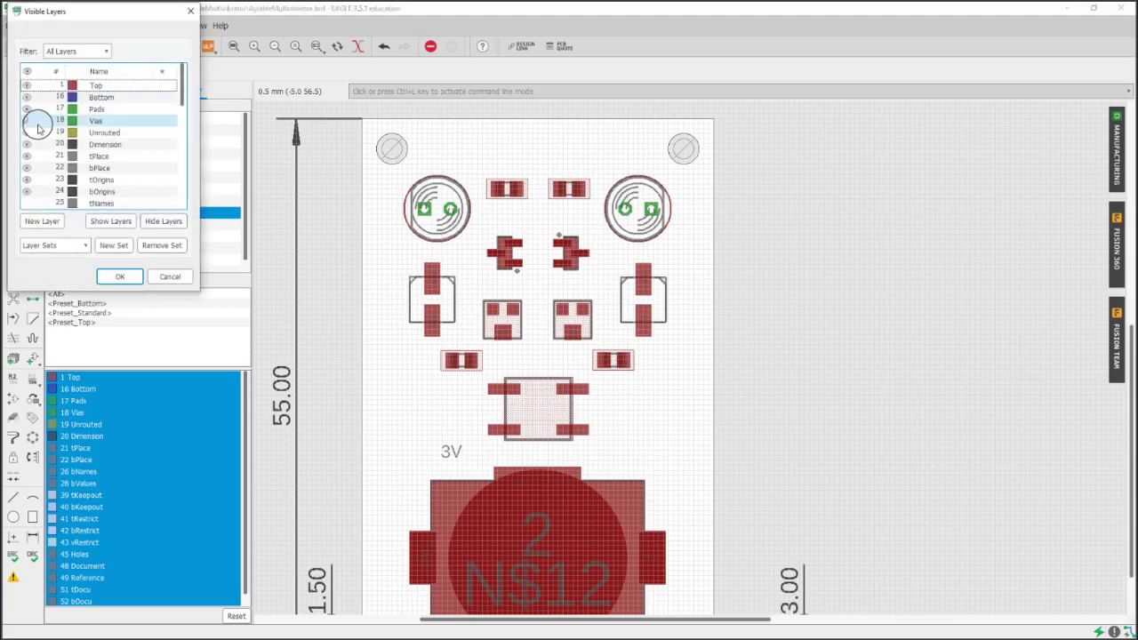
click(117, 278)
scroll(363, 318, down, 1)
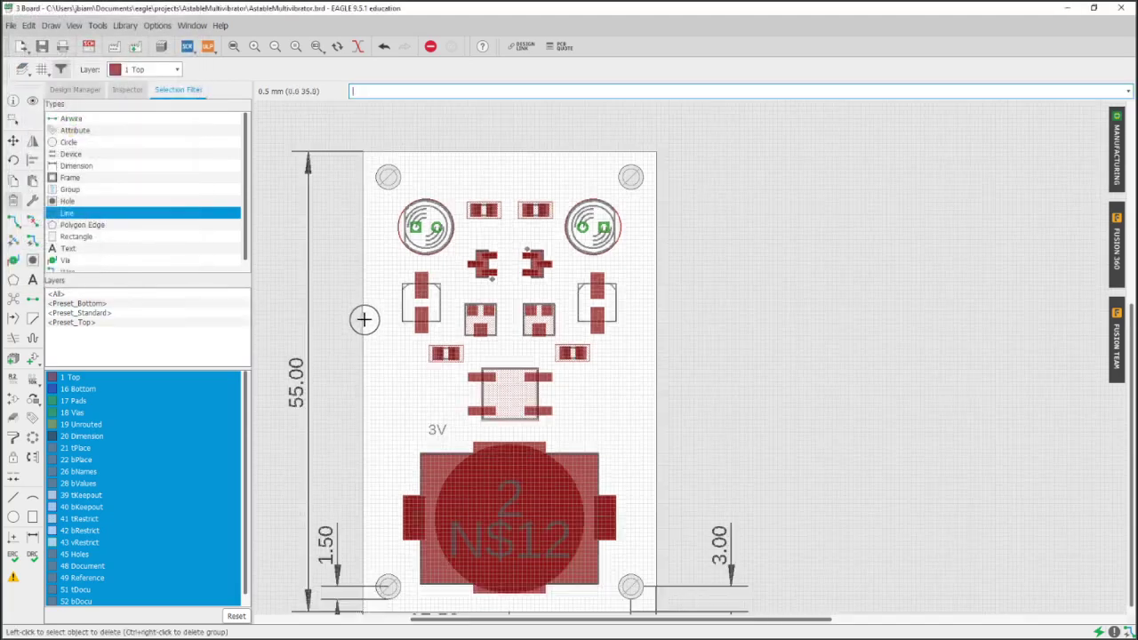
middle_drag(363, 317, 431, 225)
click(22, 67)
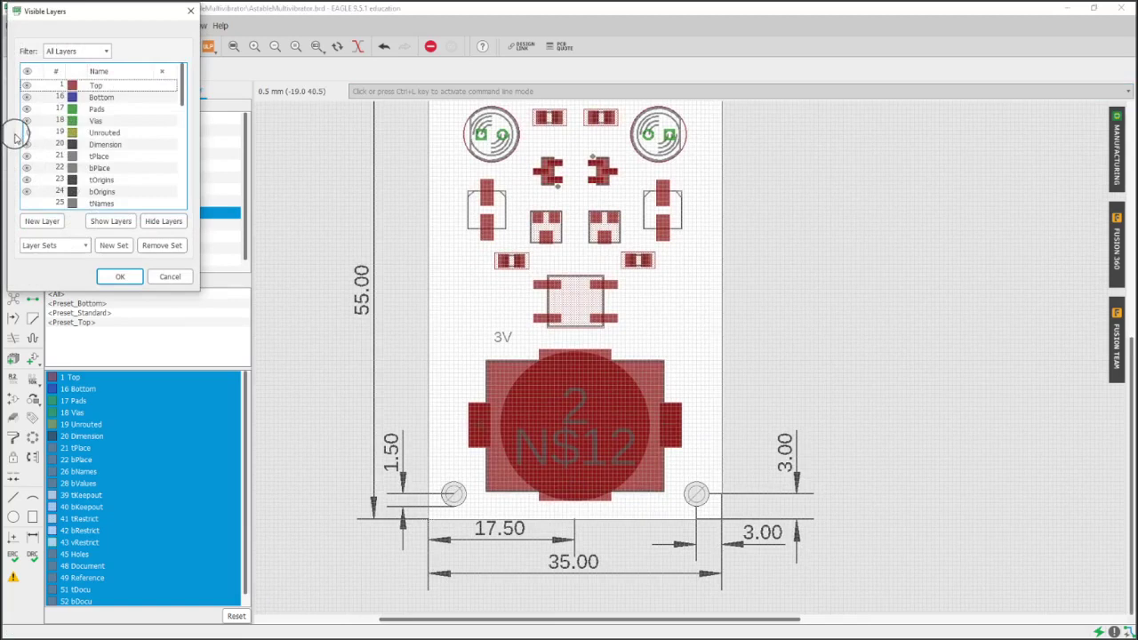
click(27, 144)
click(119, 277)
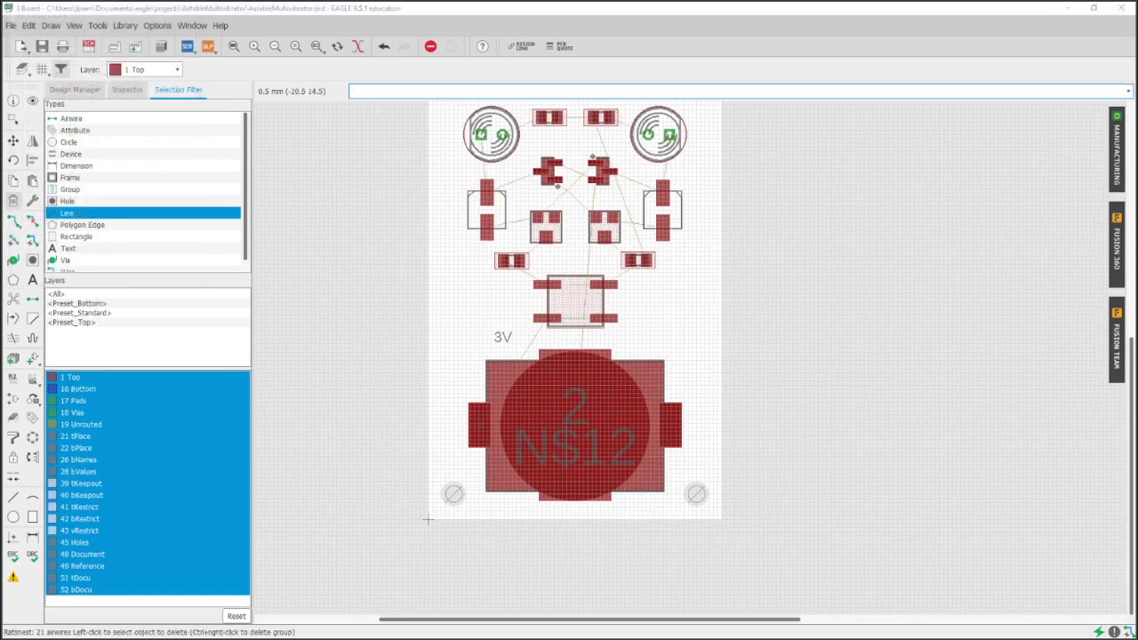
Step: Run Ratsnest to show the 21 airwires and ready the Route Airwire tool
click(12, 557)
scroll(599, 148, up, 1)
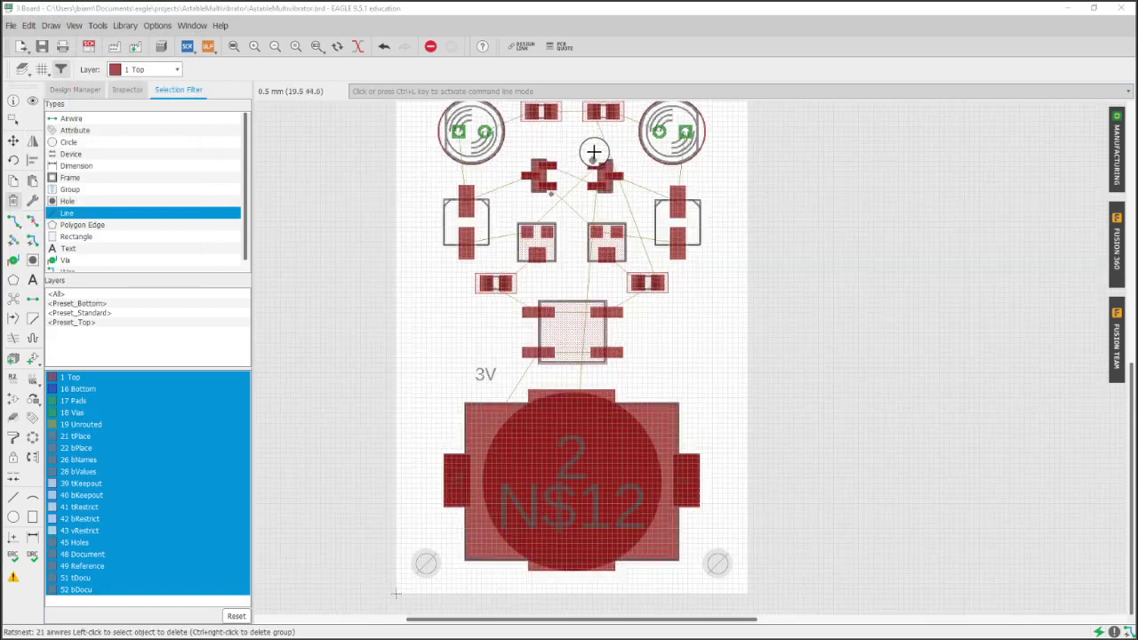
click(13, 220)
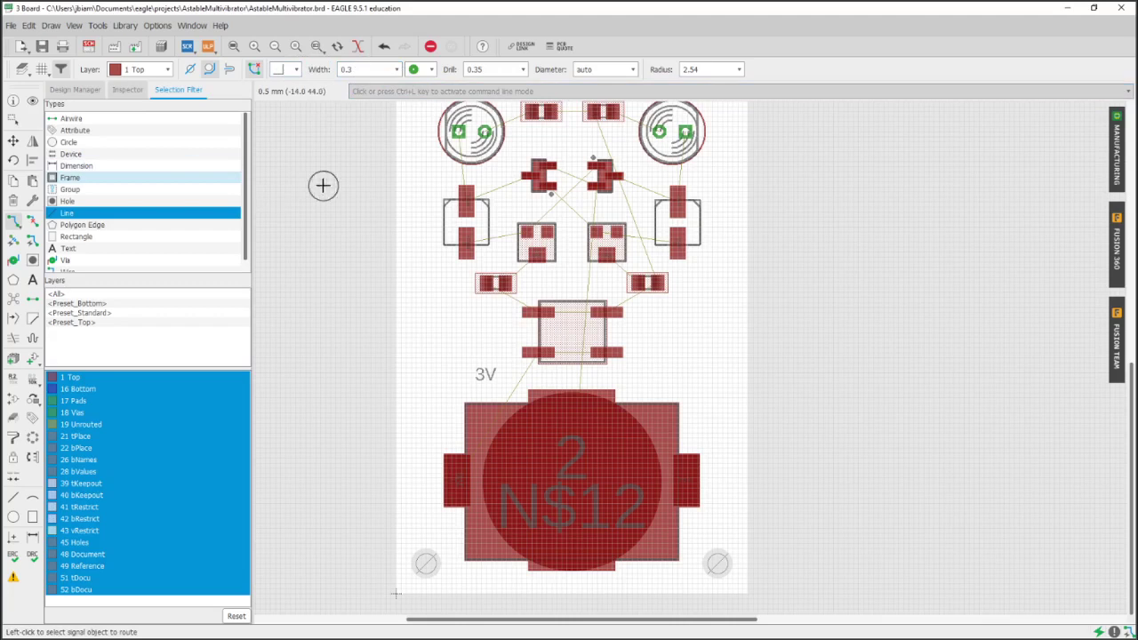
Step: Route a 45° 3V trace from the chip's lower-left pad to the battery's left pad
scroll(546, 329, up, 3)
click(532, 363)
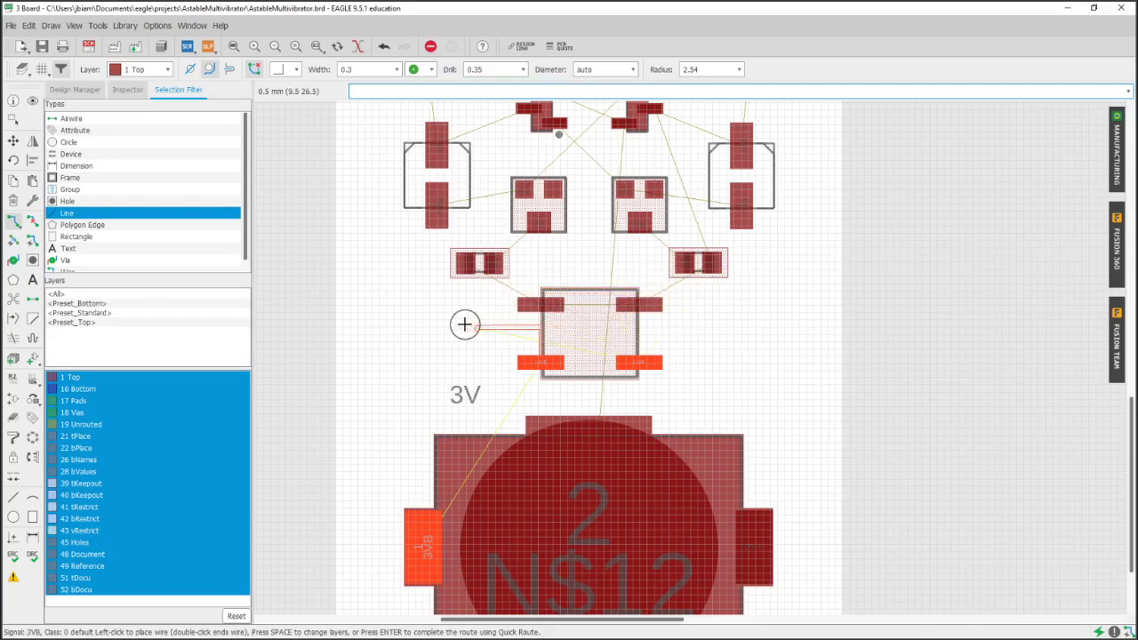
middle_drag(411, 355, 416, 343)
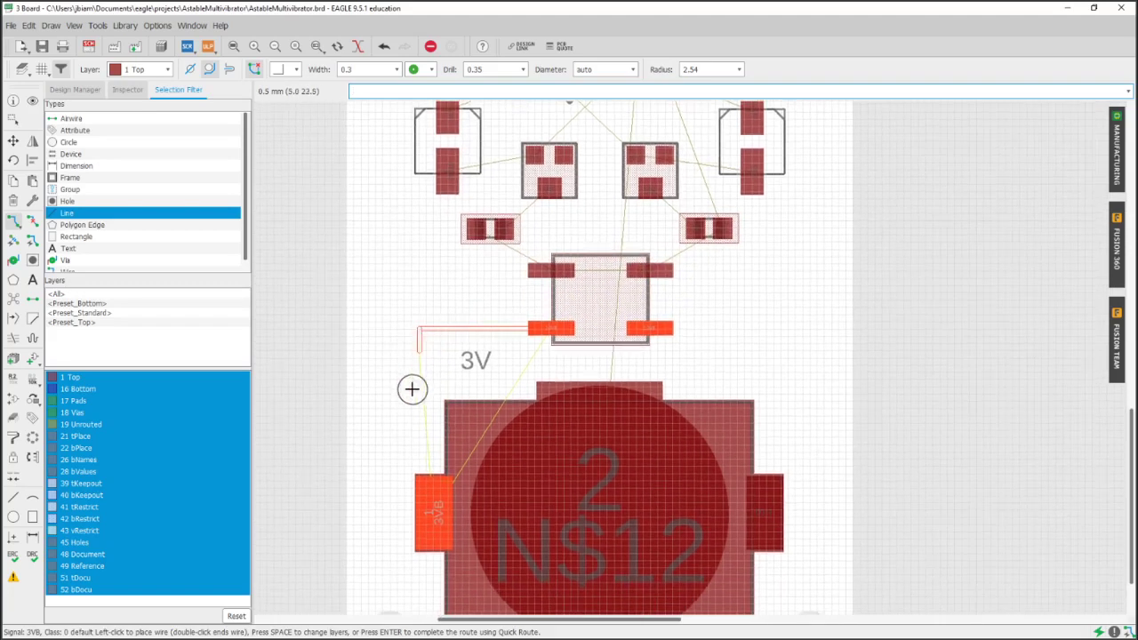
click(282, 70)
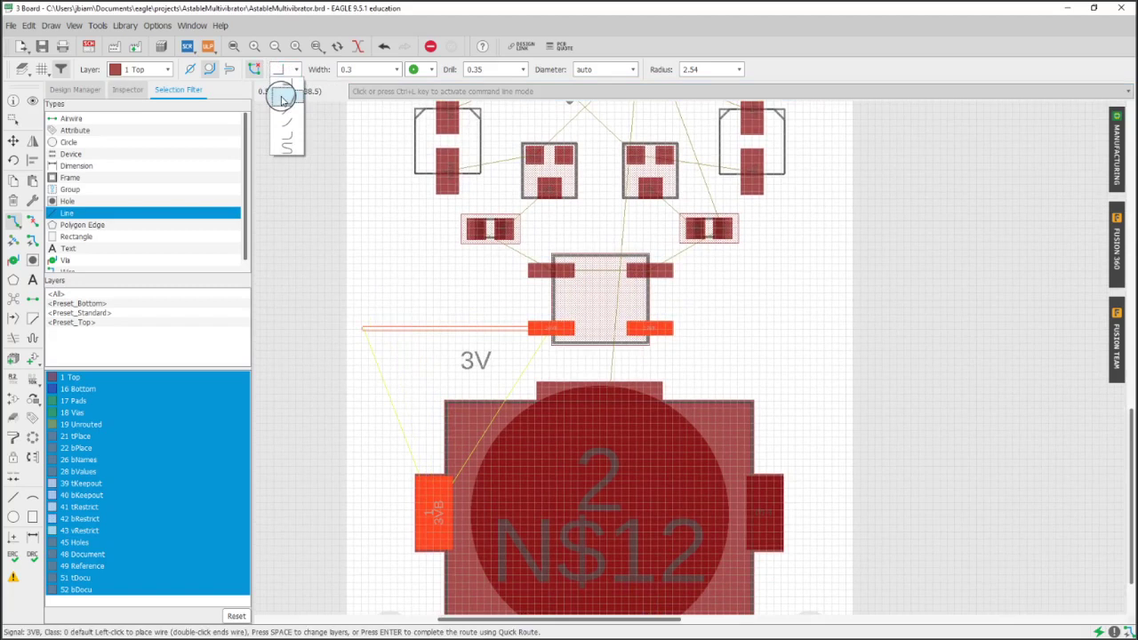
click(281, 101)
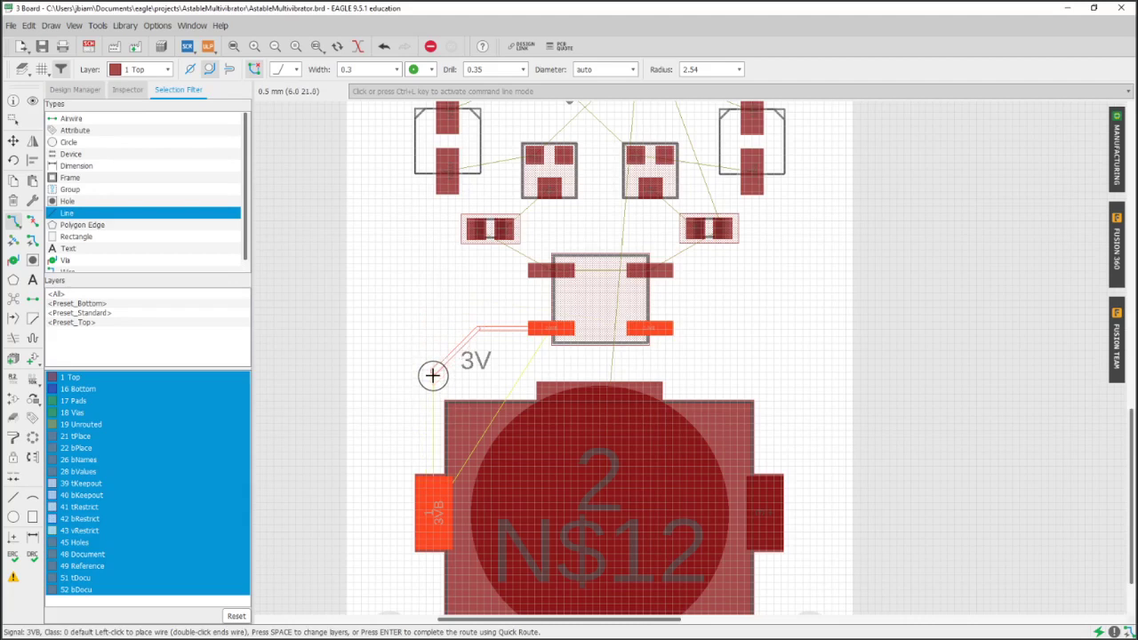
click(432, 374)
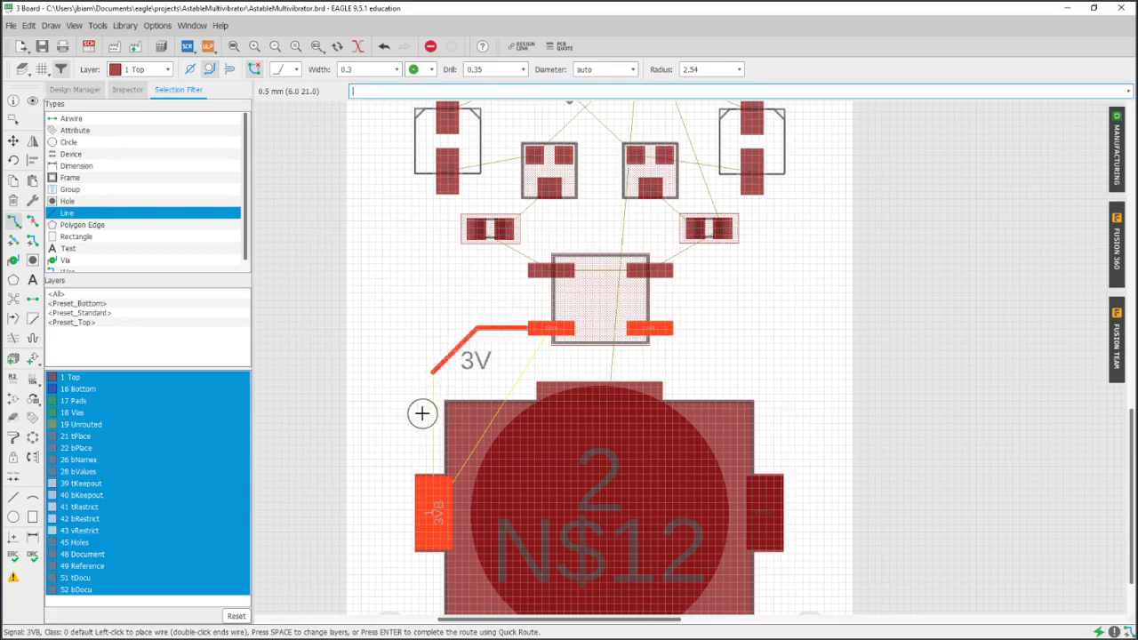
click(432, 519)
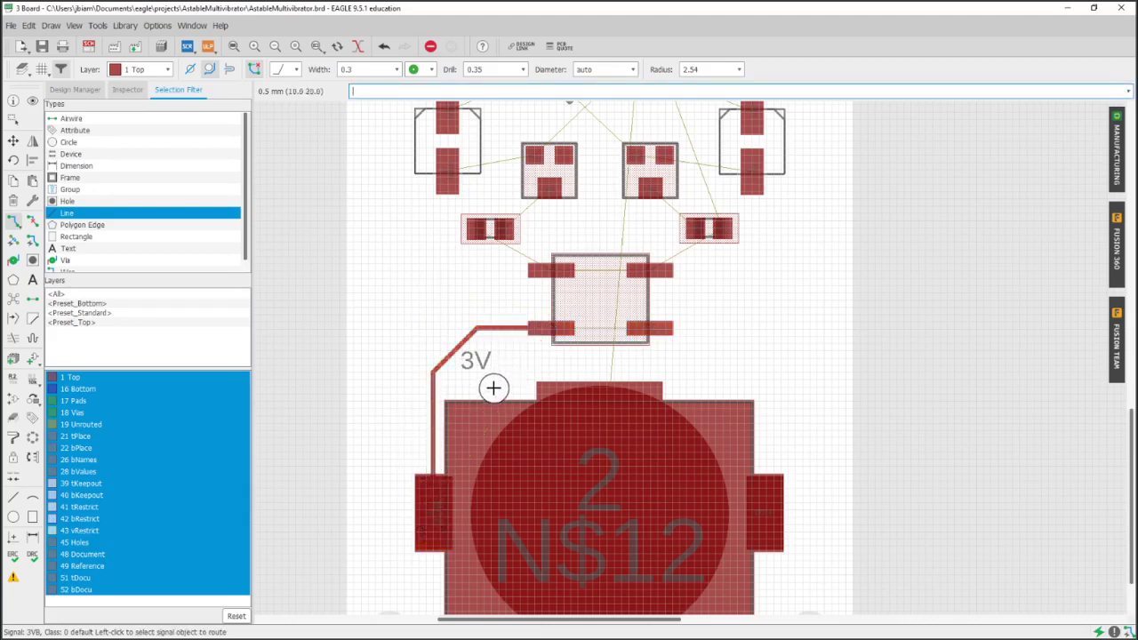
Step: Connect the chip's two lower pads and run a trace toward the right battery pad
middle_drag(493, 387, 427, 345)
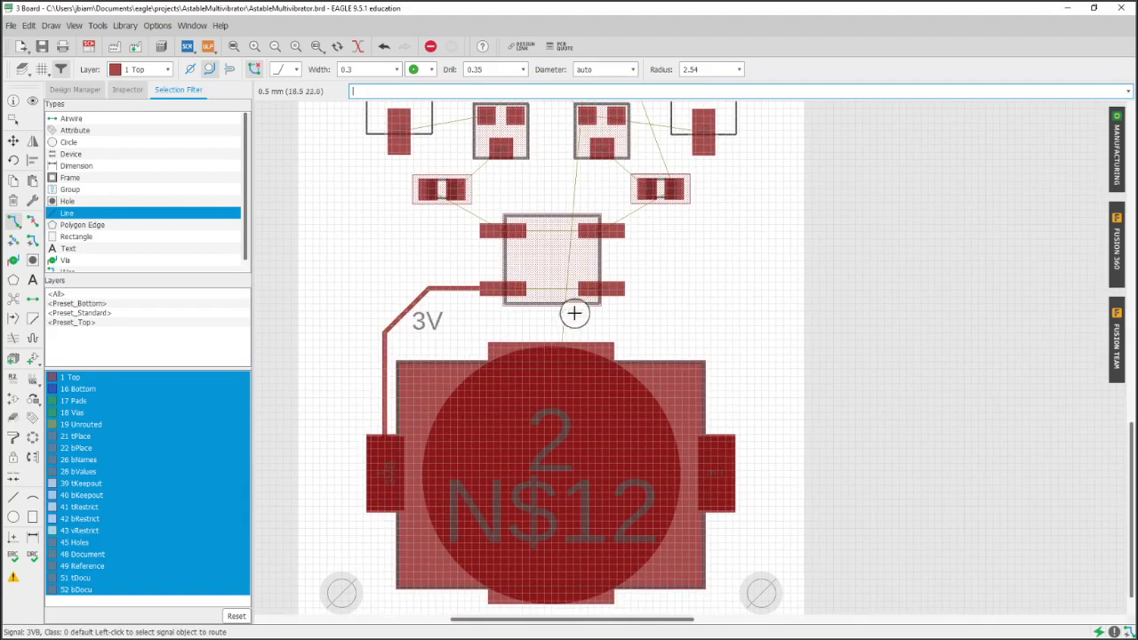
click(505, 288)
click(600, 289)
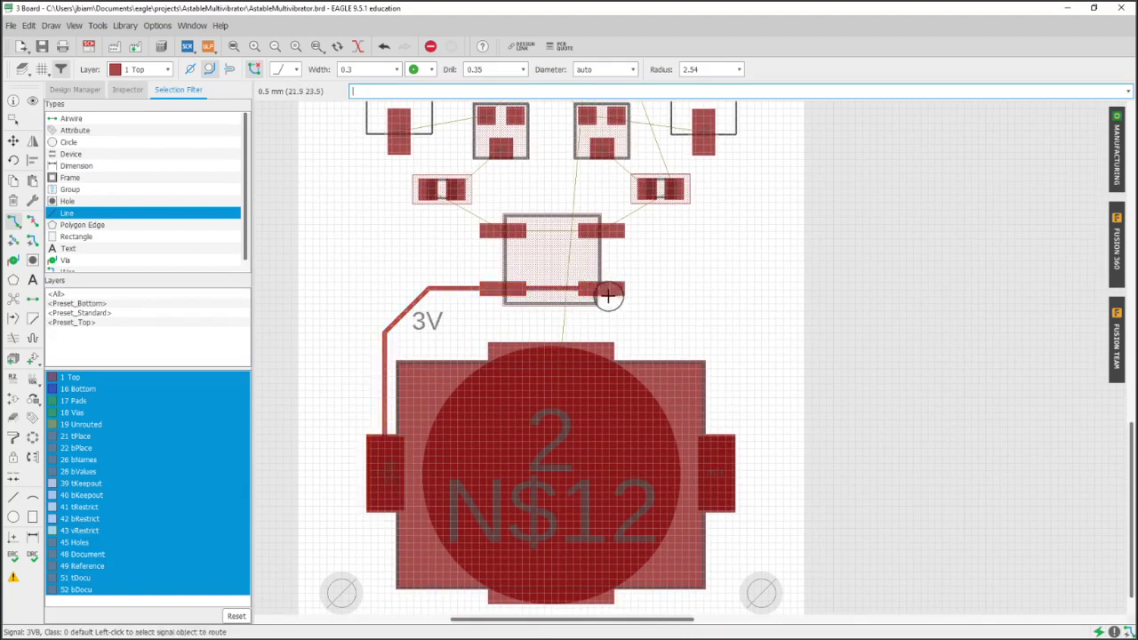
click(601, 291)
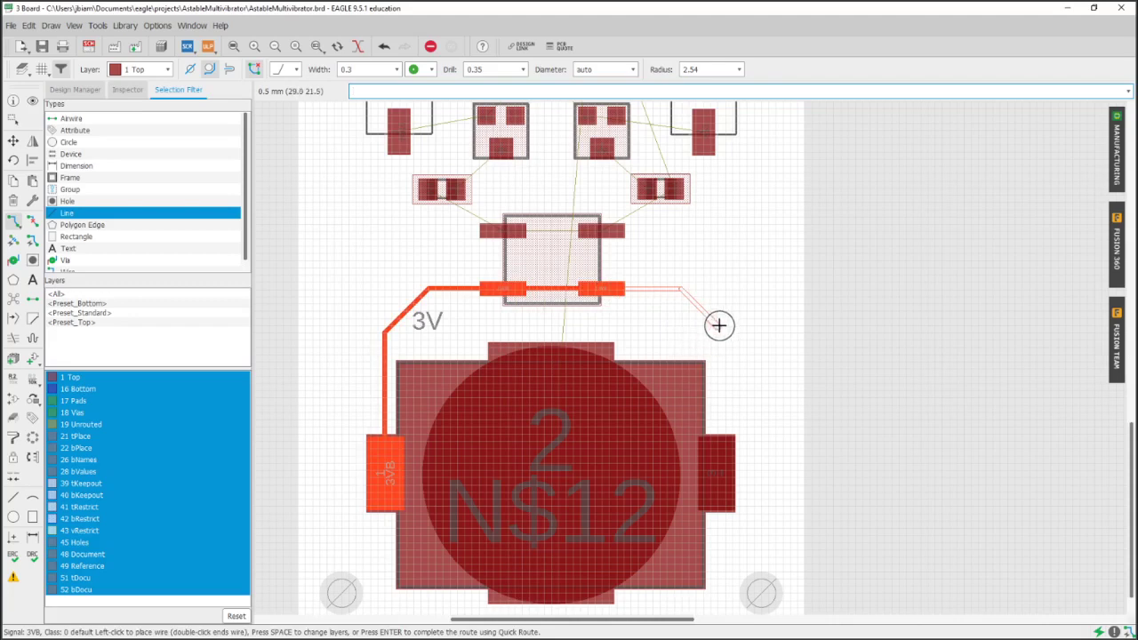
click(718, 326)
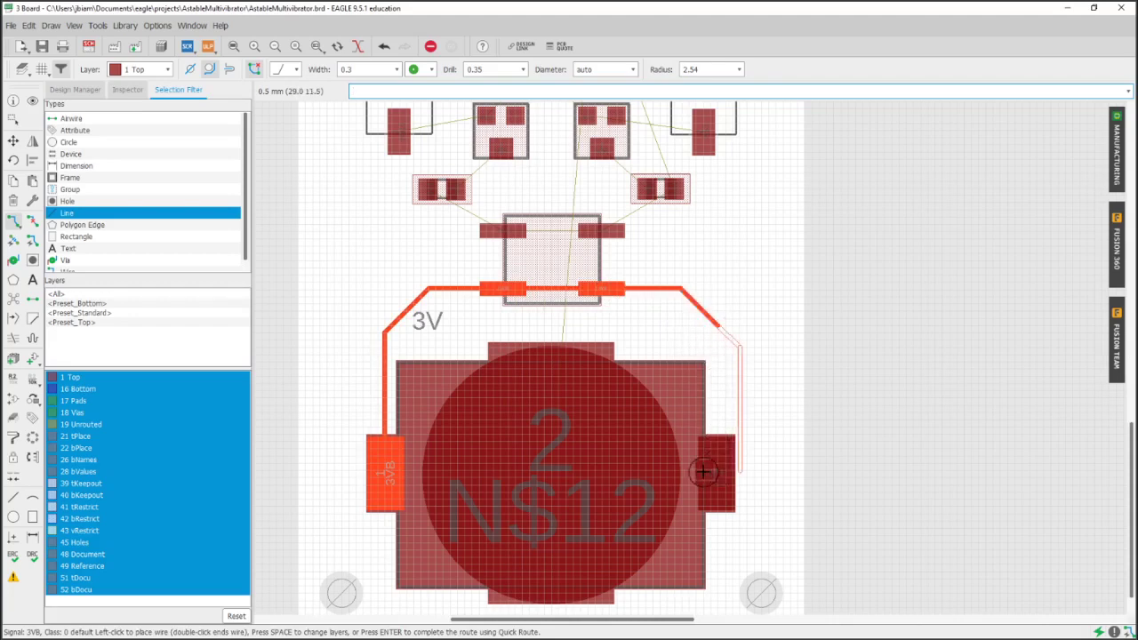
scroll(711, 476, up, 1)
scroll(733, 481, up, 2)
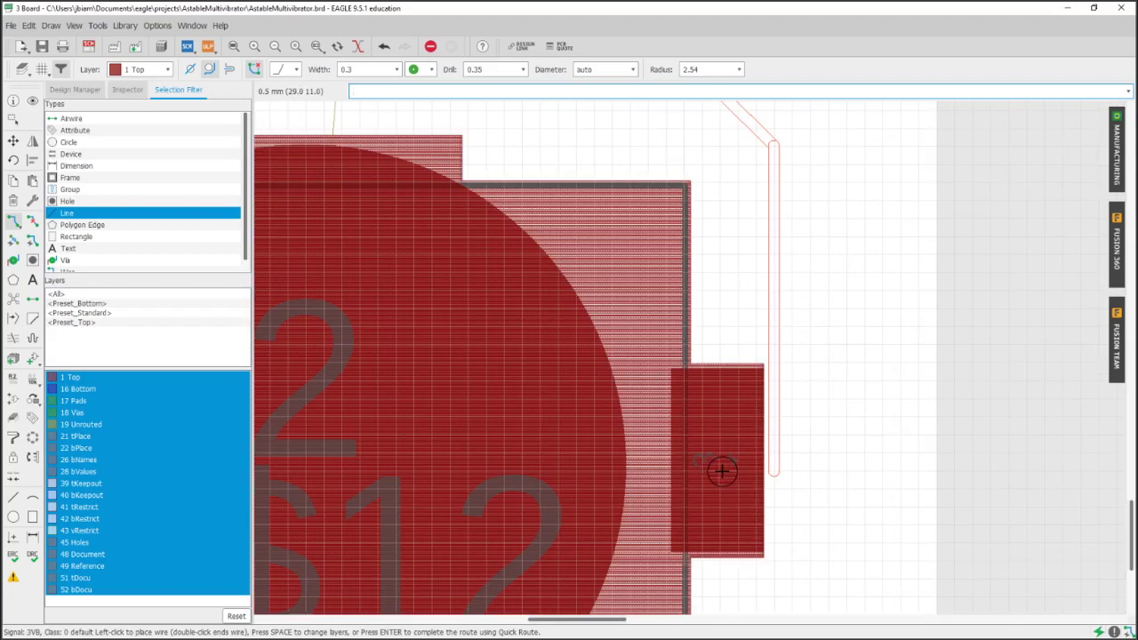
scroll(721, 471, down, 2)
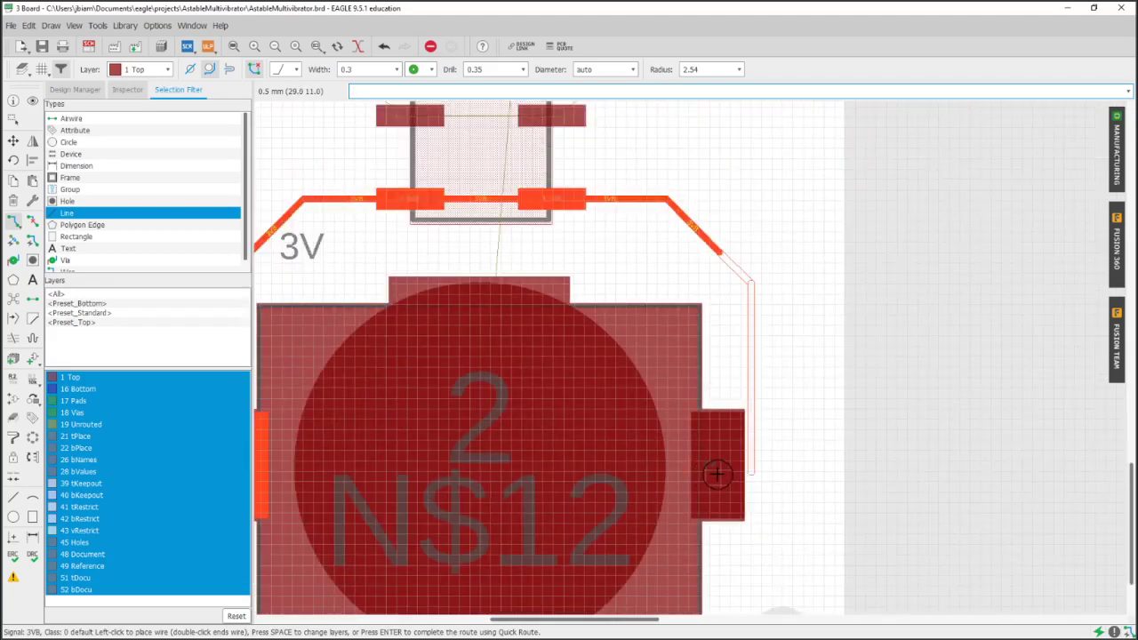
middle_drag(734, 458, 800, 434)
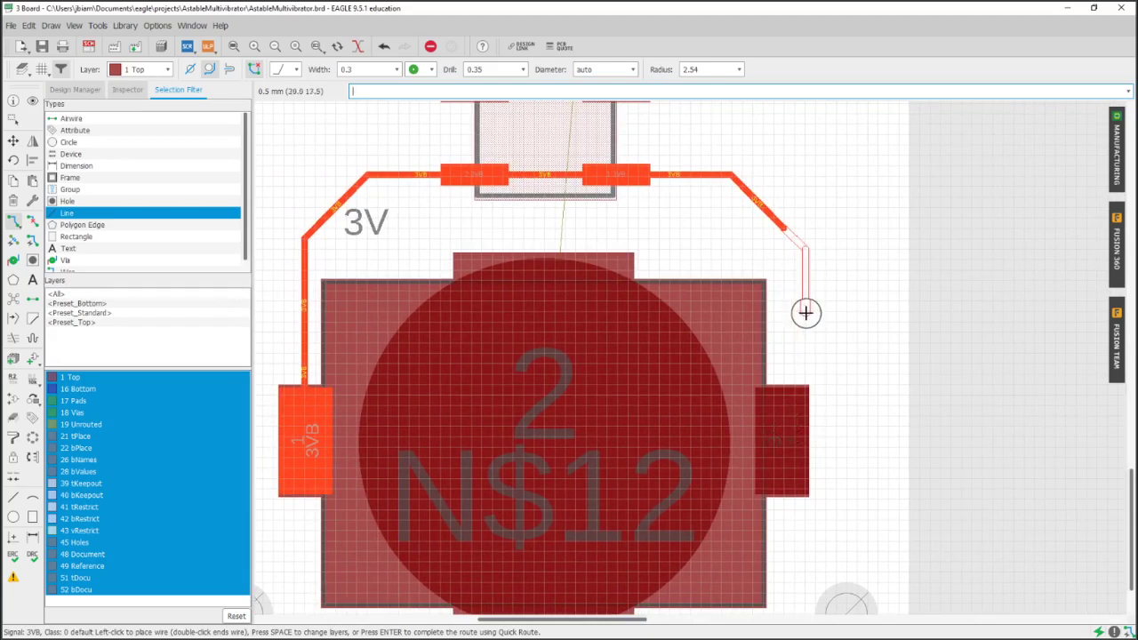
Step: Cancel the unfinished trace segment and save the board
key(Escape)
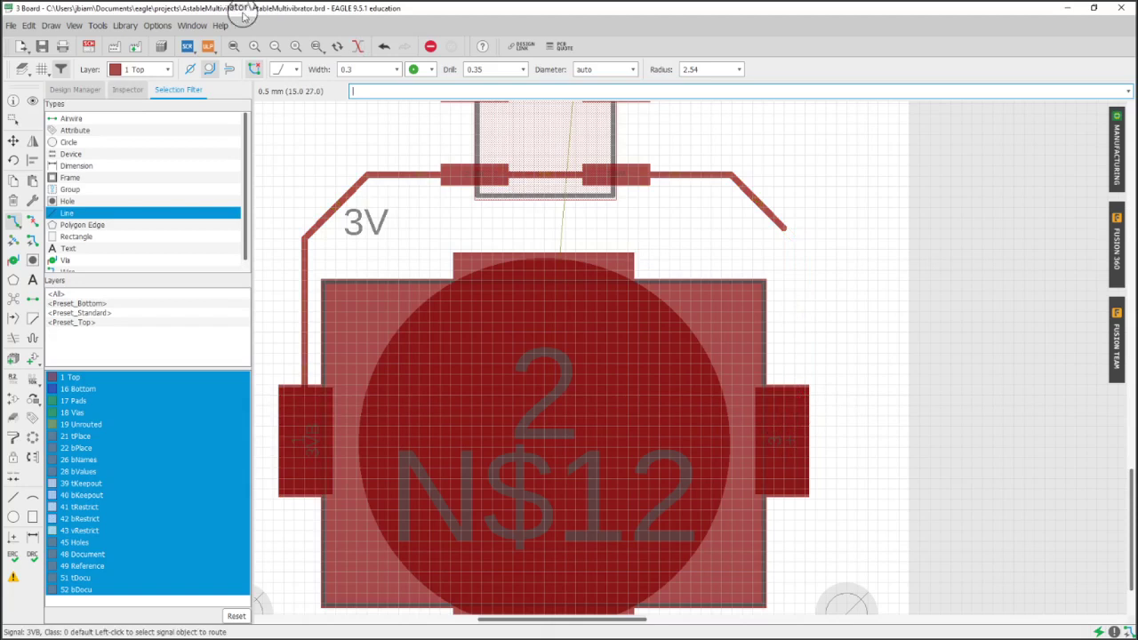
click(42, 46)
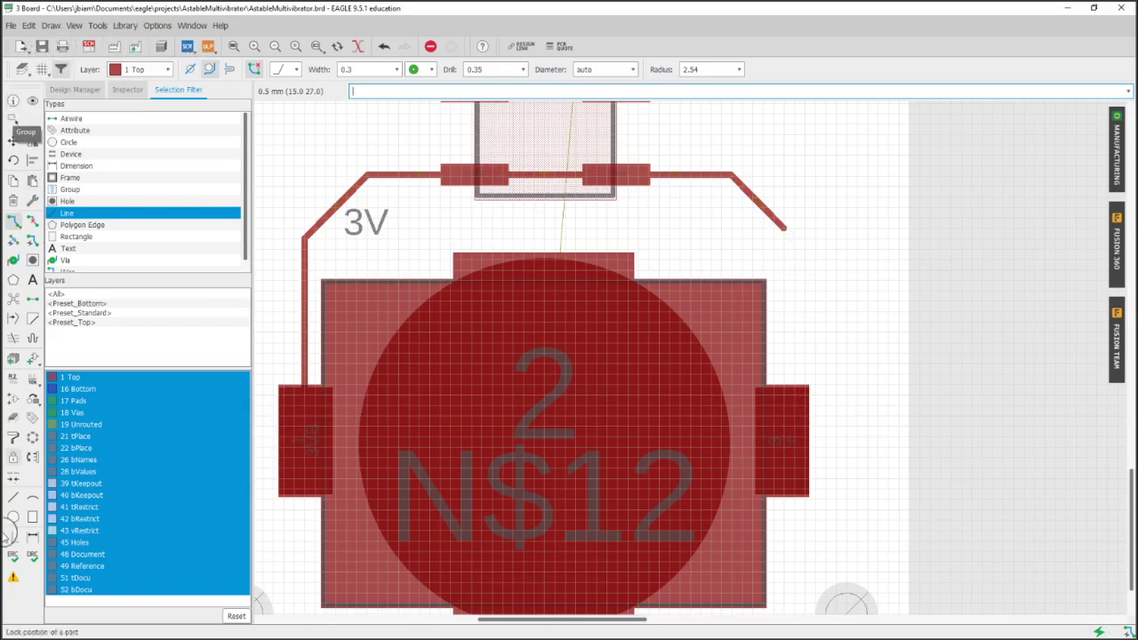
click(12, 120)
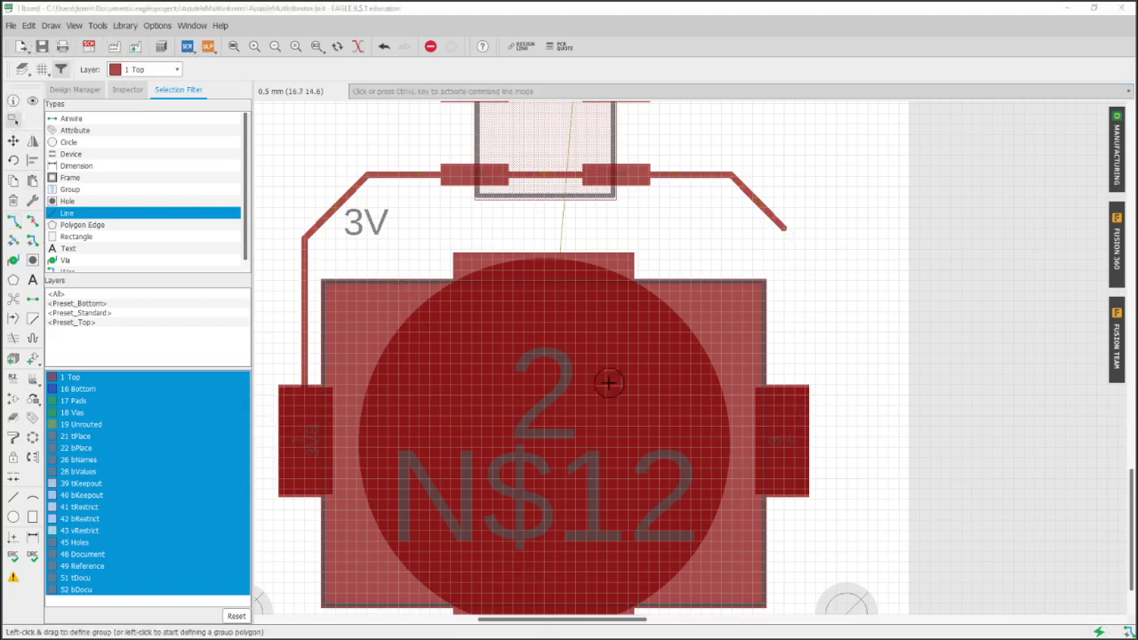
Step: Open the schematic, zoom in on battery B1, and save it
click(88, 46)
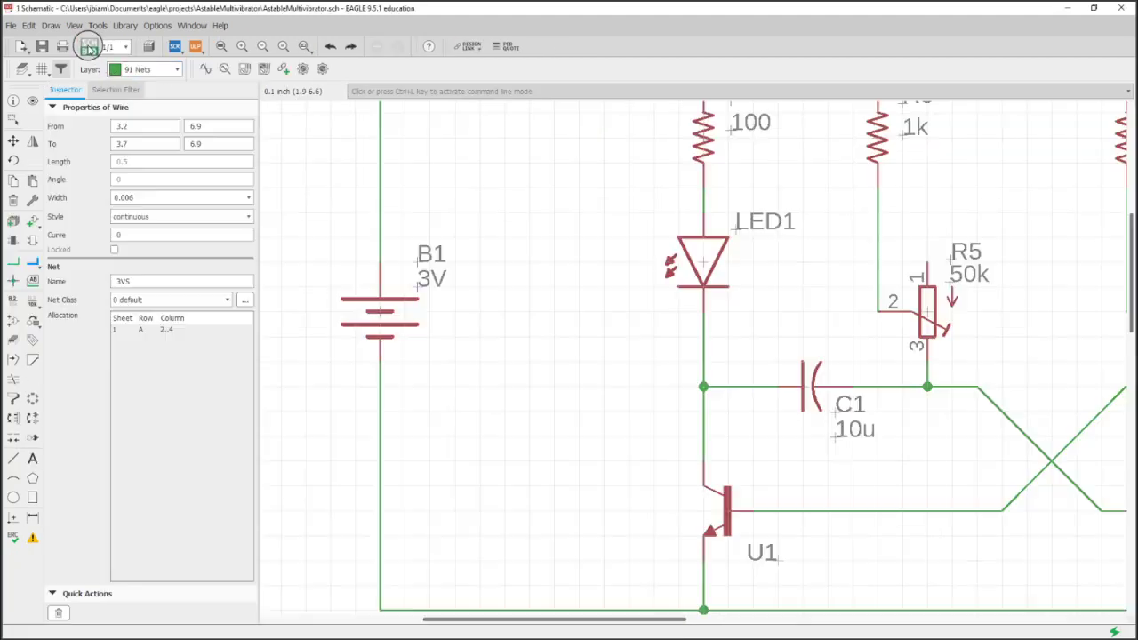
scroll(381, 281, up, 2)
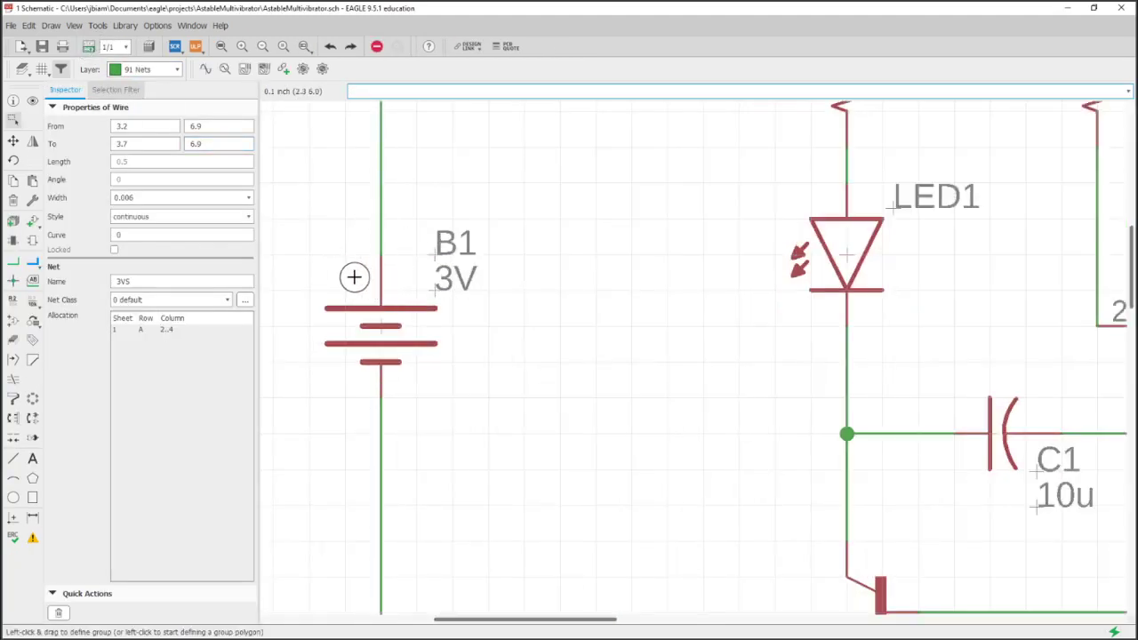
click(42, 45)
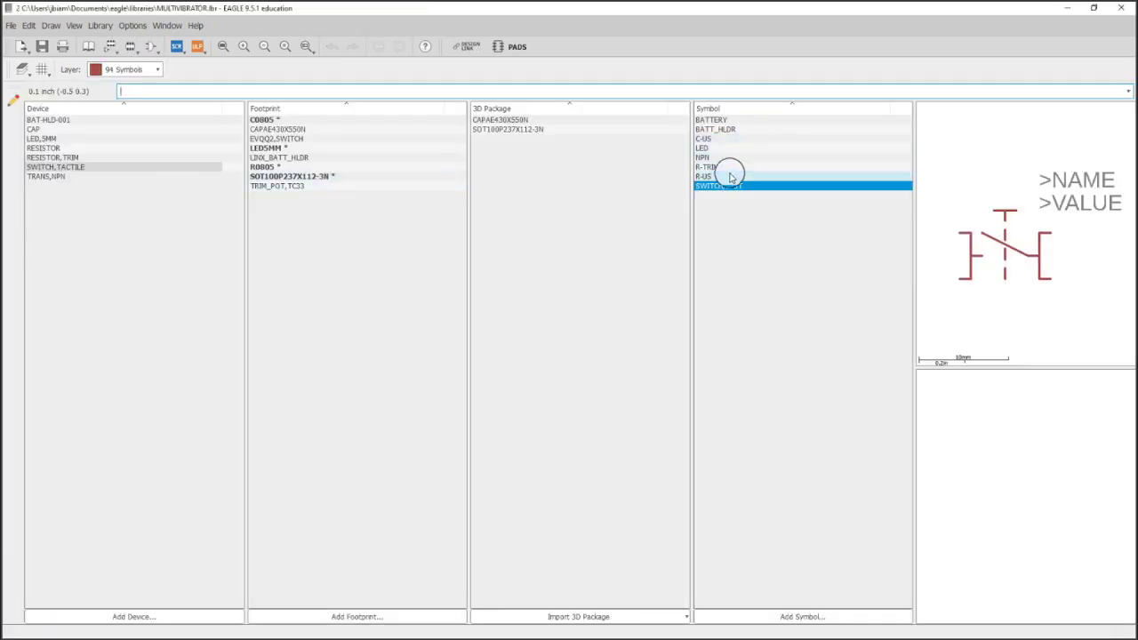
Step: Open the BATTERY symbol and add a rotated copy of the left pwr pin above it
click(724, 120)
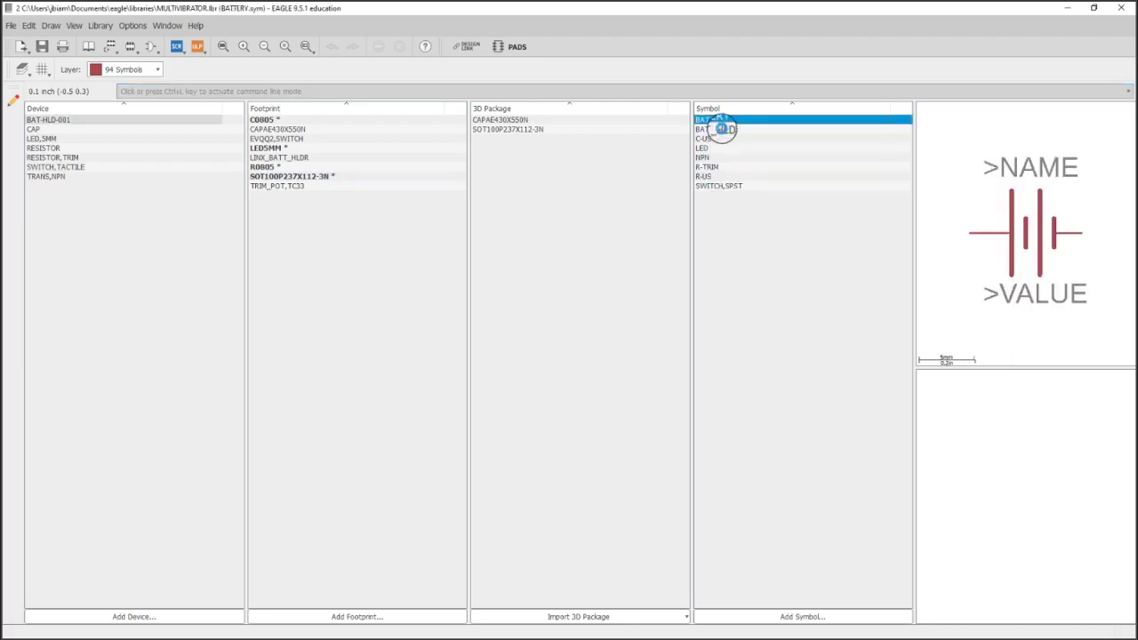
double_click(722, 124)
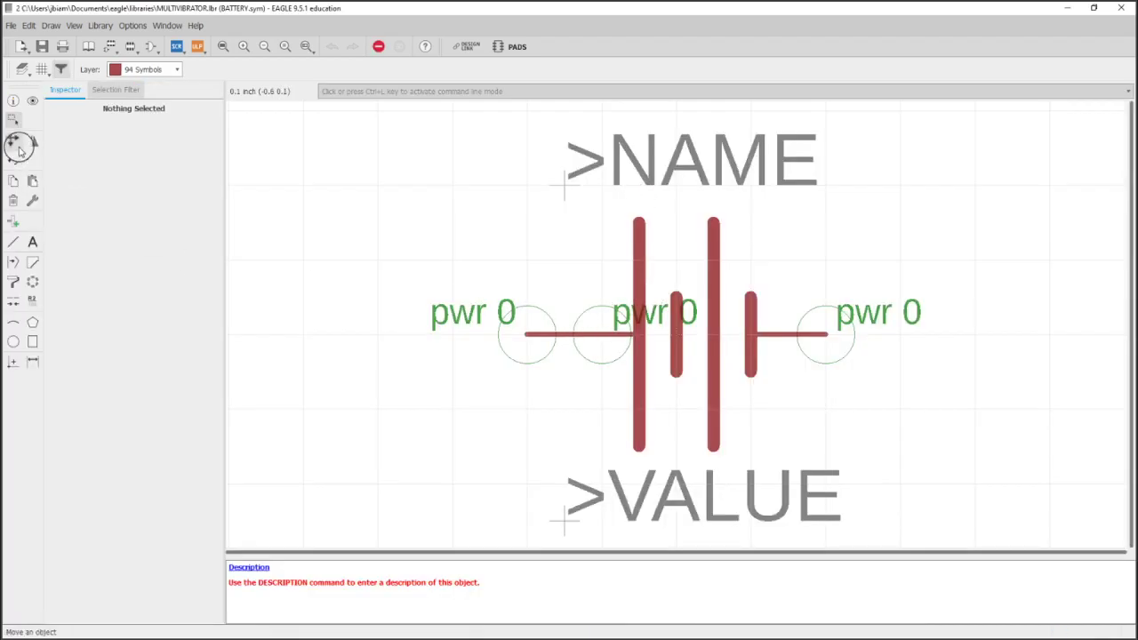
click(19, 147)
click(589, 332)
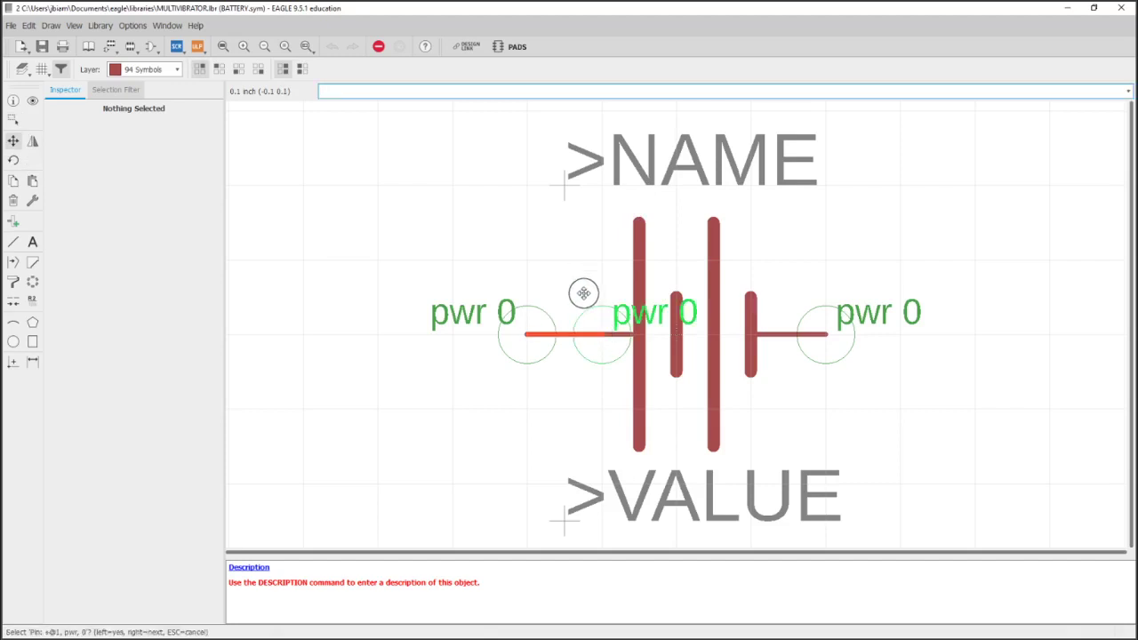
click(596, 354)
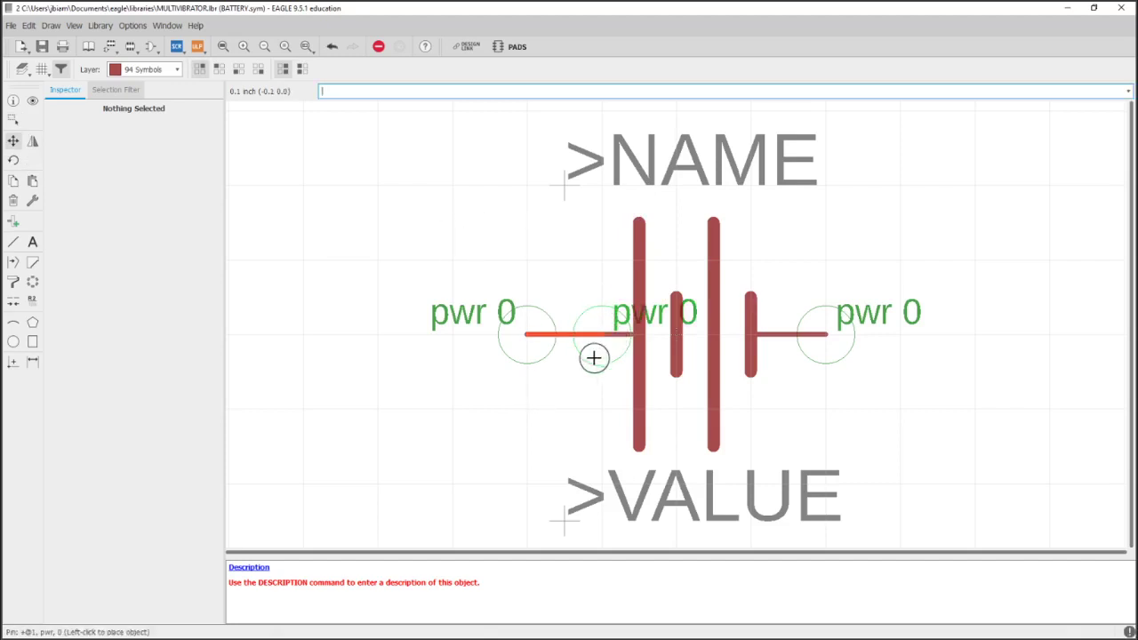
click(488, 340)
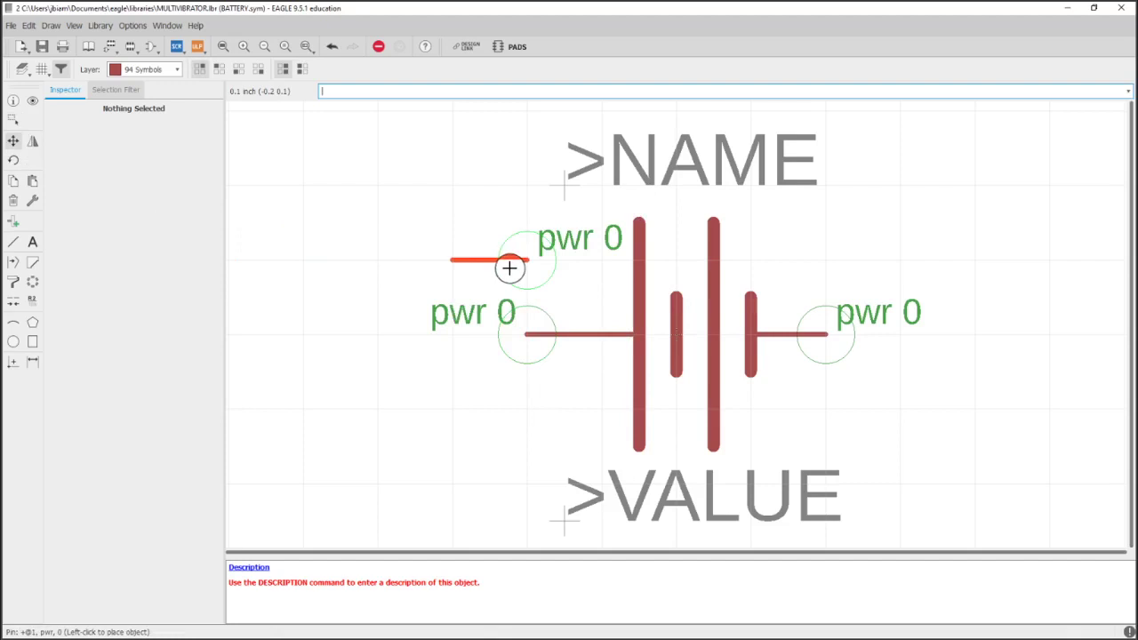
right_click(512, 269)
right_click(524, 278)
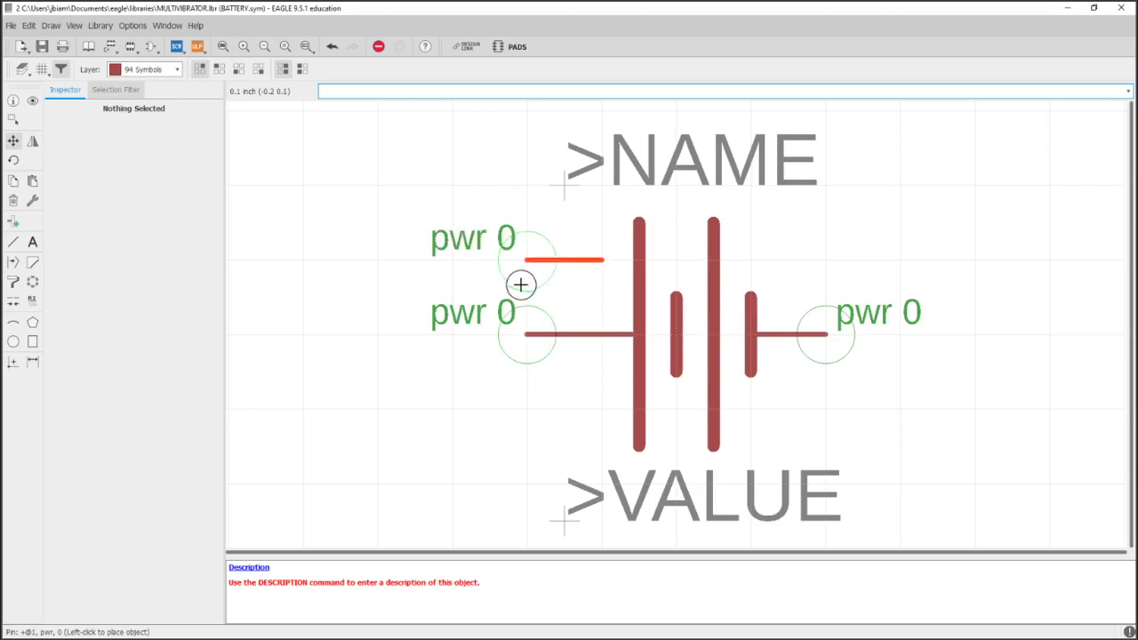
click(519, 283)
key(Escape)
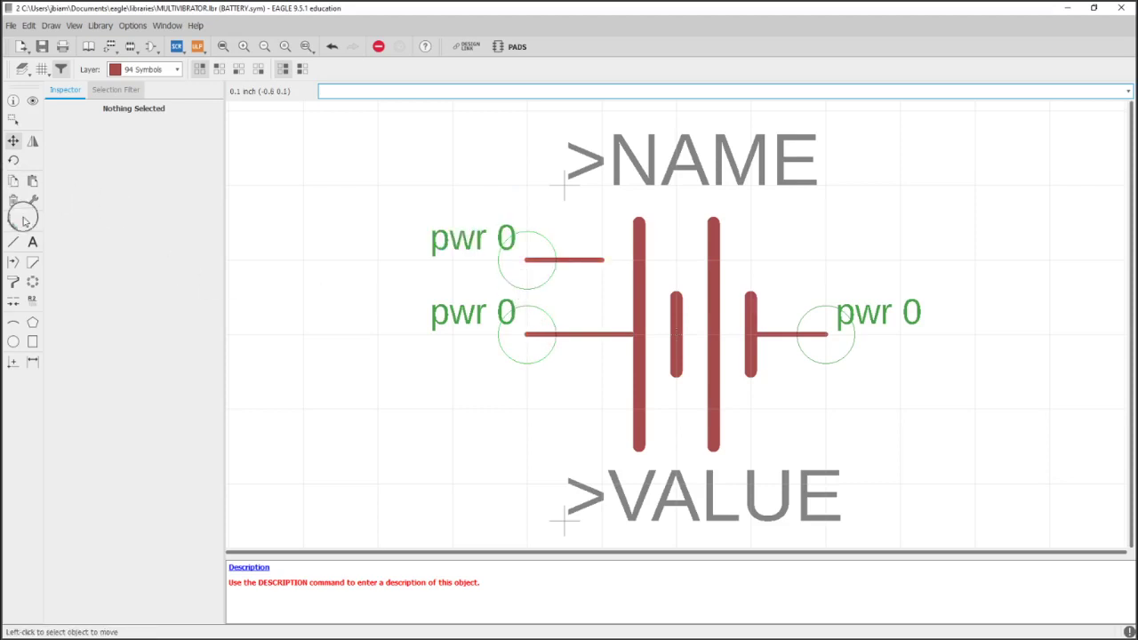
Step: Join the two pwr pins with a line and save the library
click(12, 242)
click(604, 260)
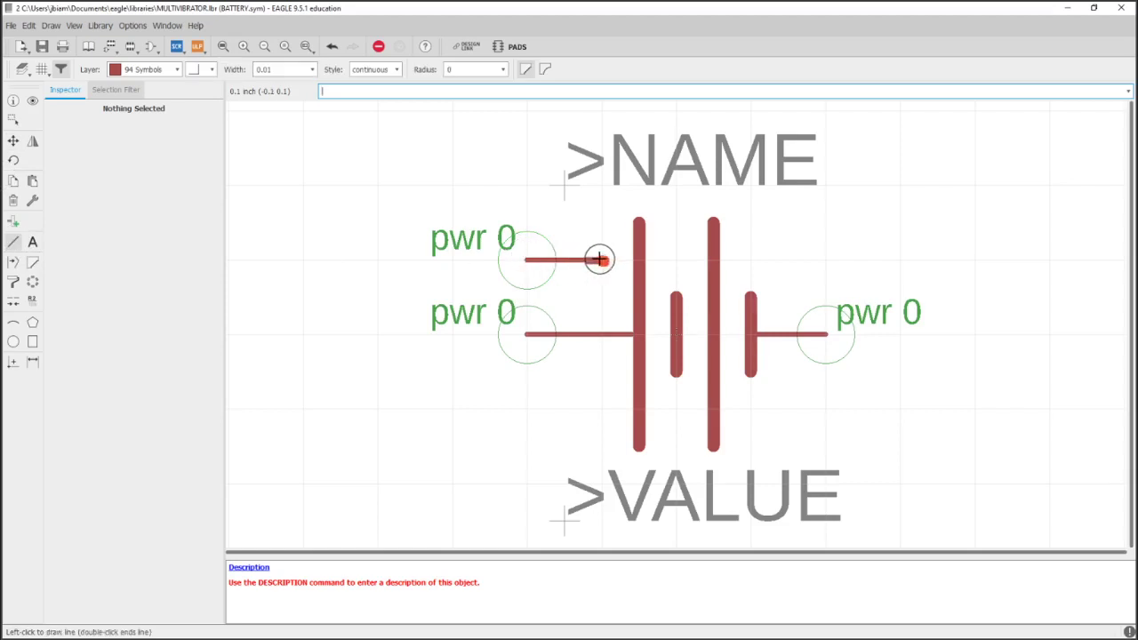
click(598, 332)
key(Escape)
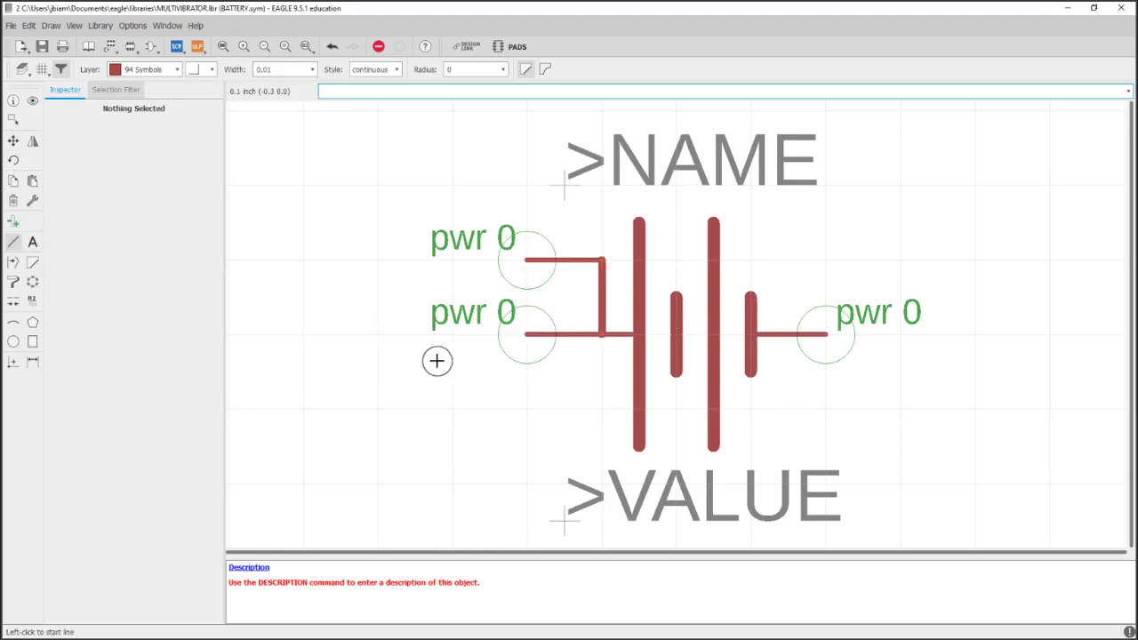
click(42, 47)
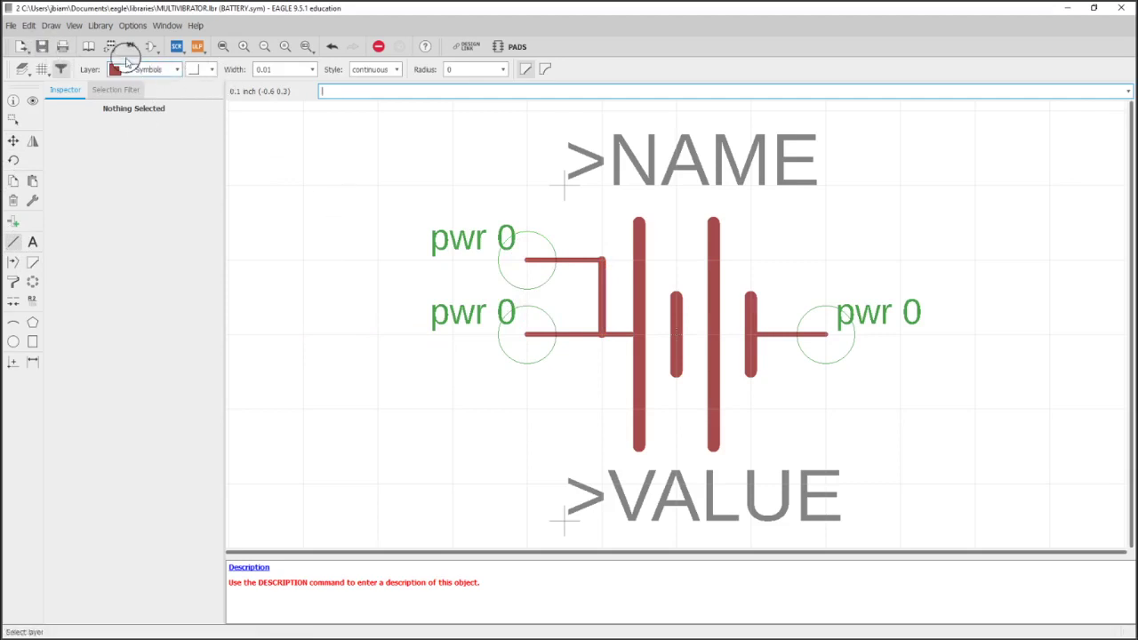
click(89, 46)
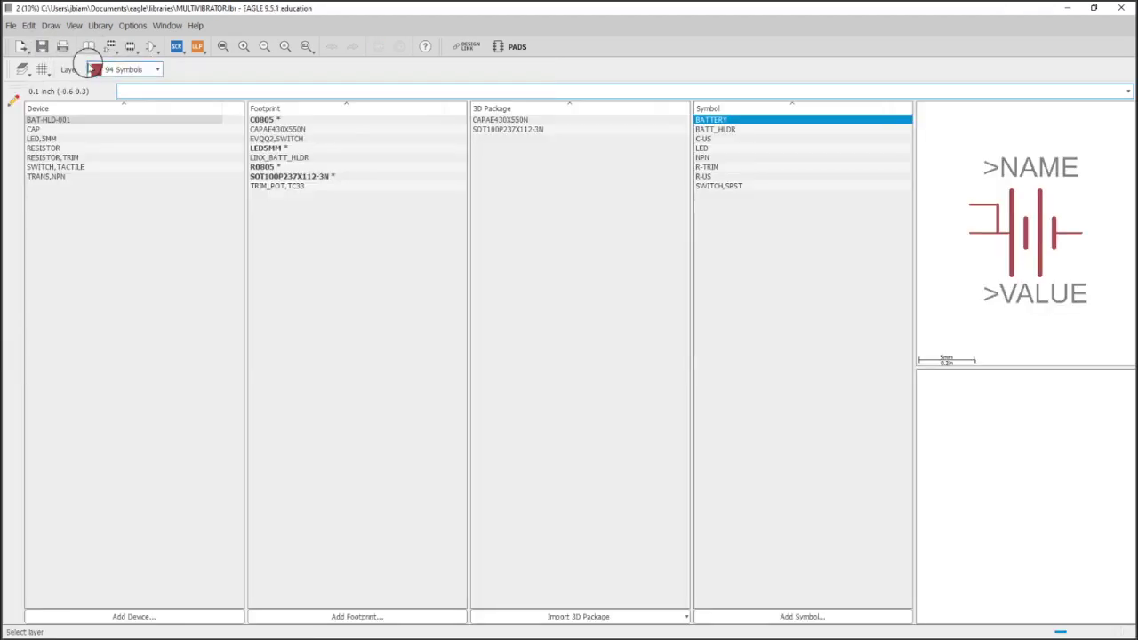
Step: Save the library and update all libraries in the schematic, accepting the warning
click(42, 46)
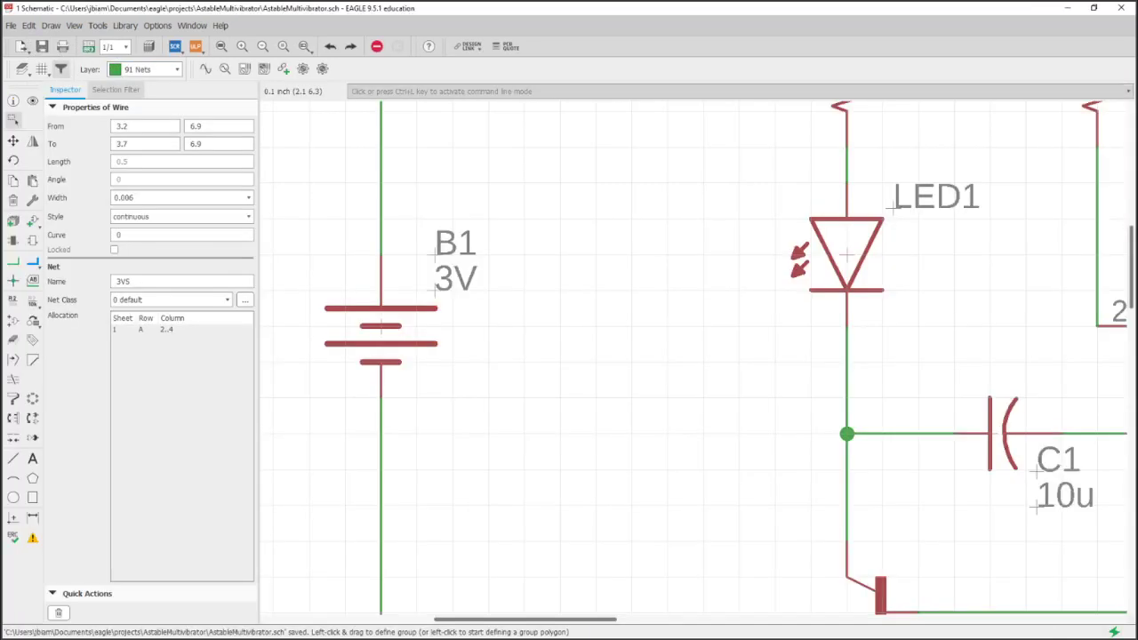
click(127, 24)
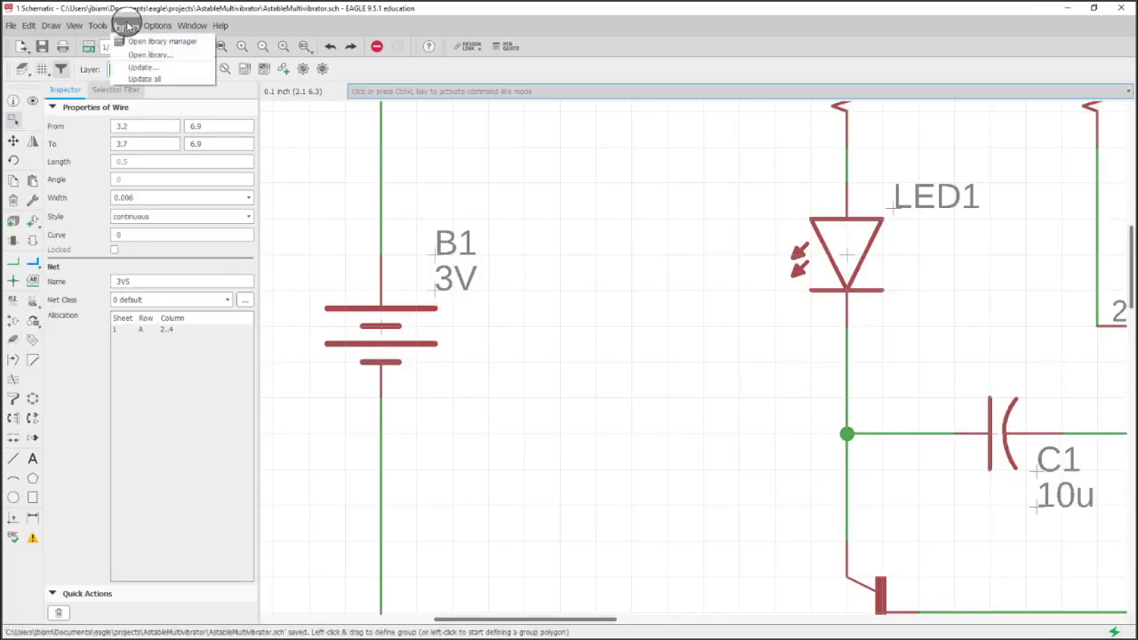
click(147, 77)
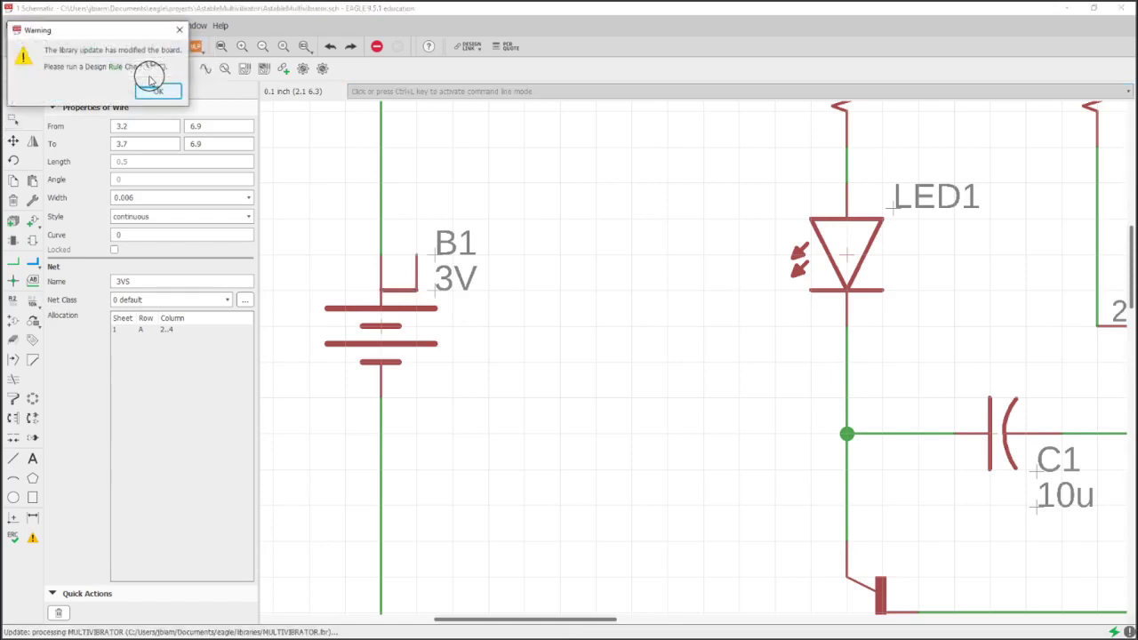
click(153, 92)
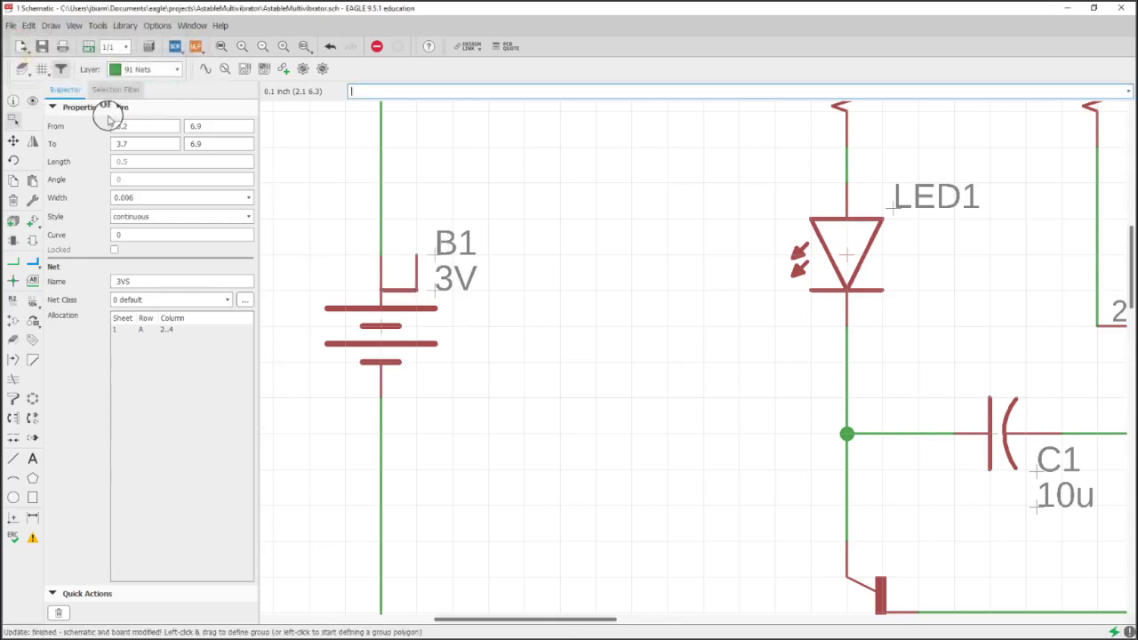
Step: Wire B1's new pin into the 3V supply net, save, and switch to the board
click(11, 264)
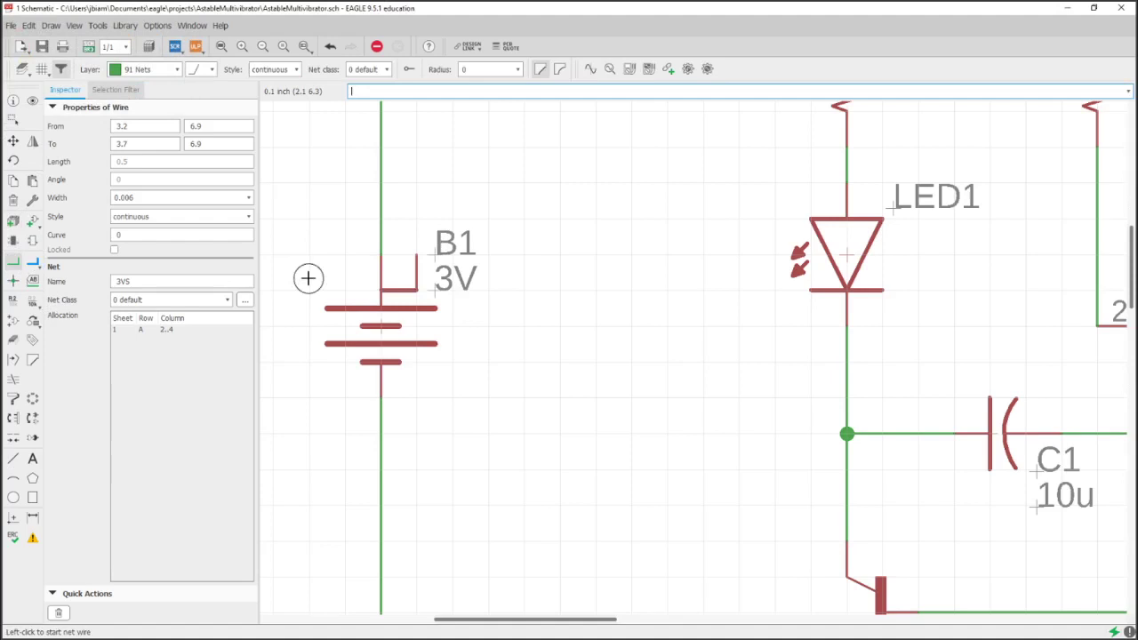
click(390, 254)
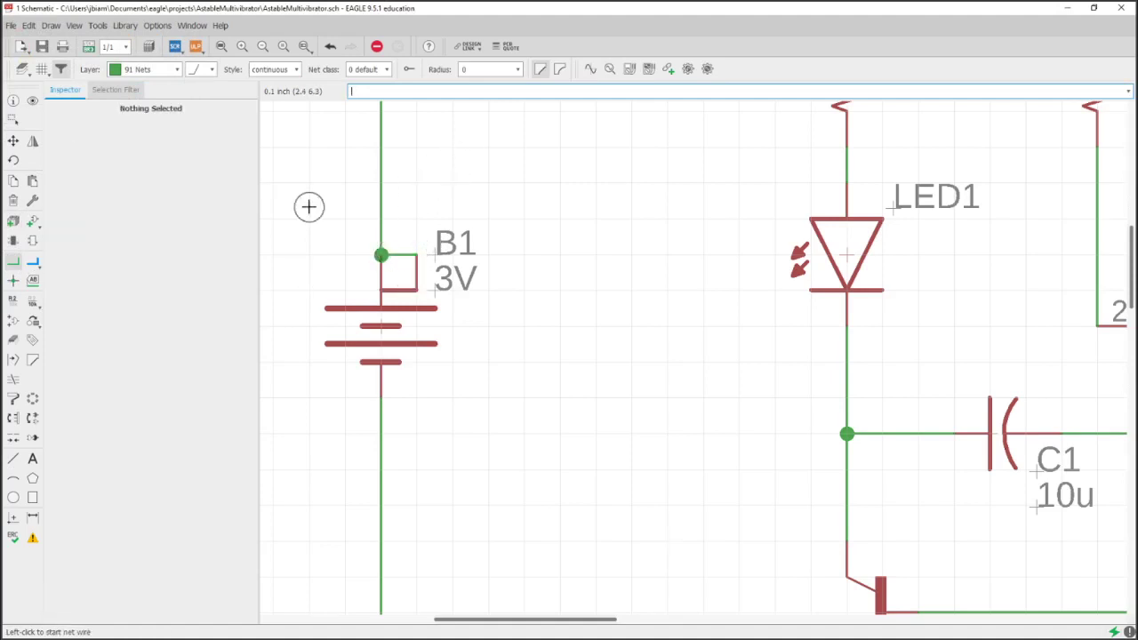
click(41, 47)
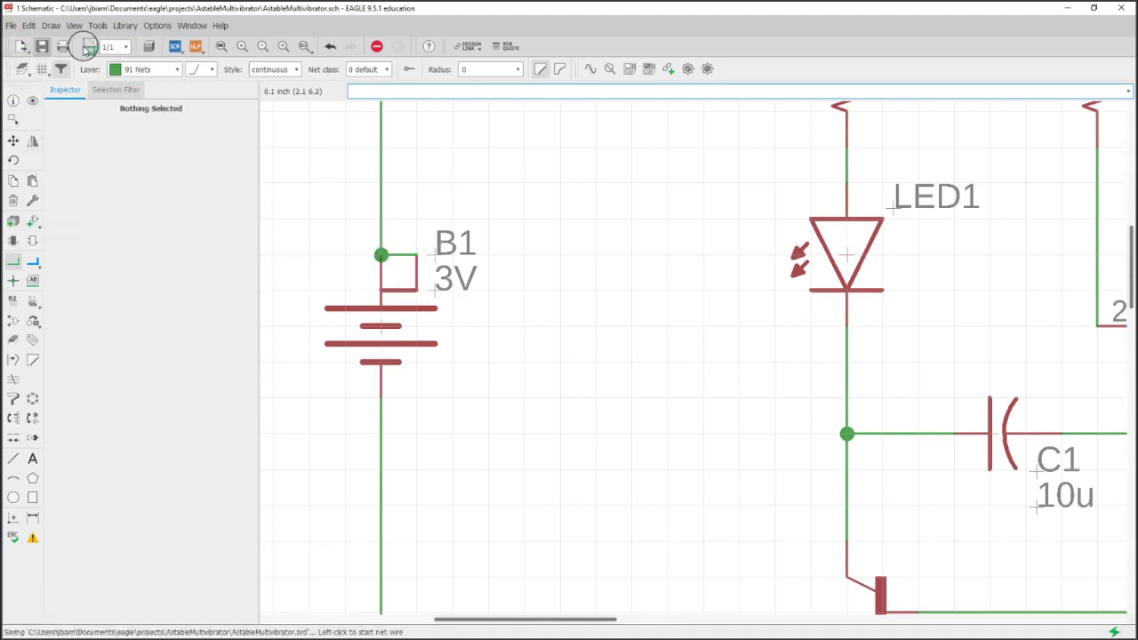
click(88, 47)
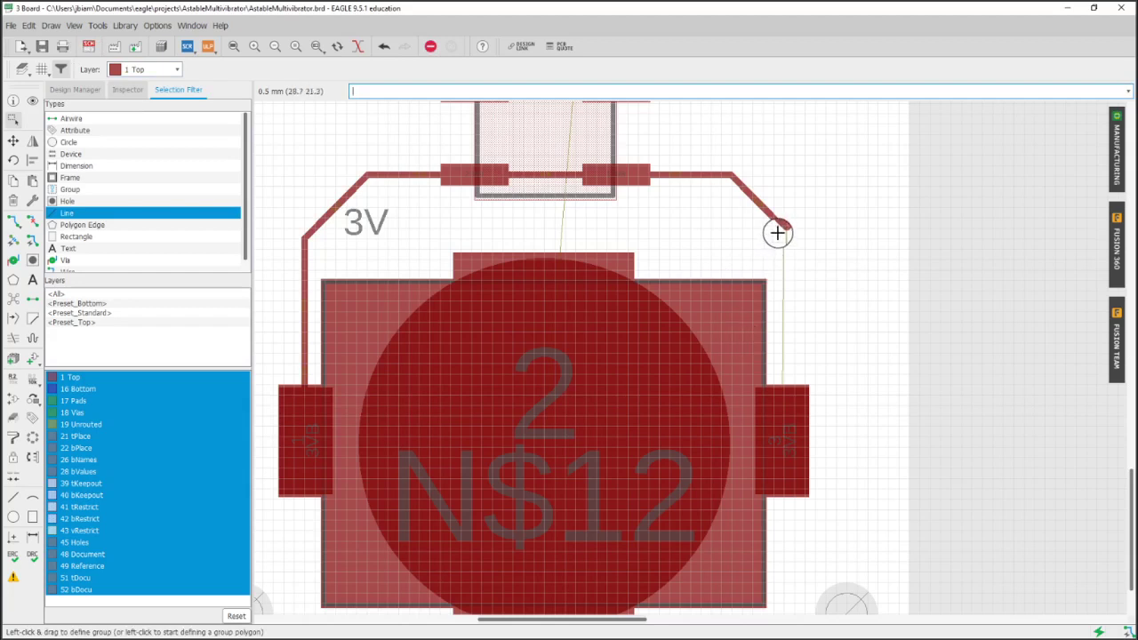
Step: Route the end of the 3V trace down to the battery holder's right pad
click(12, 221)
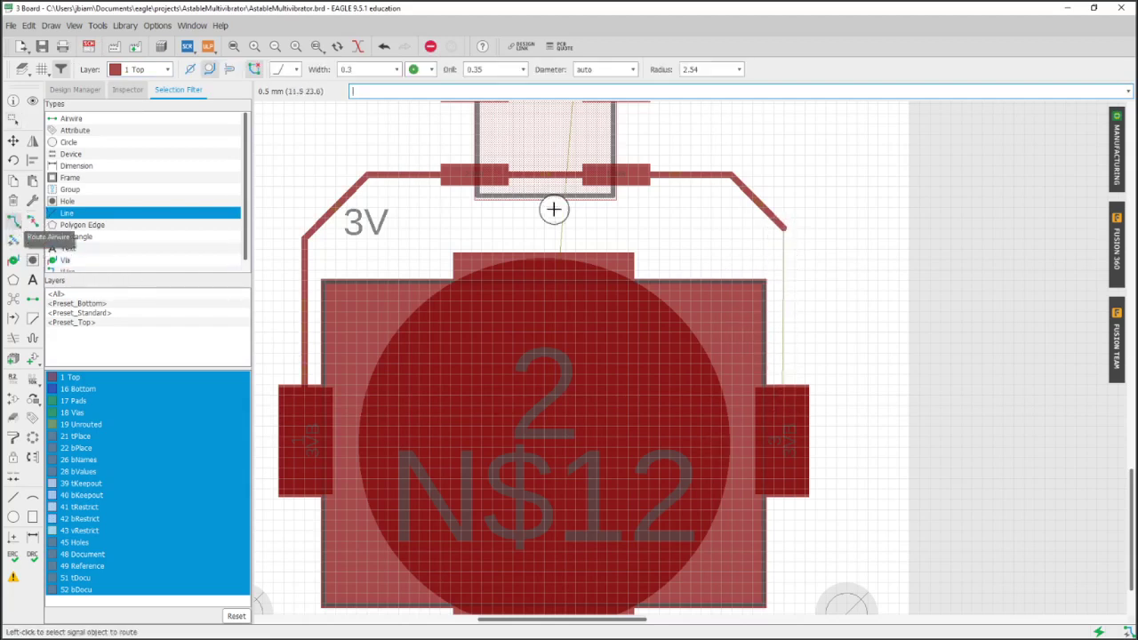
click(783, 232)
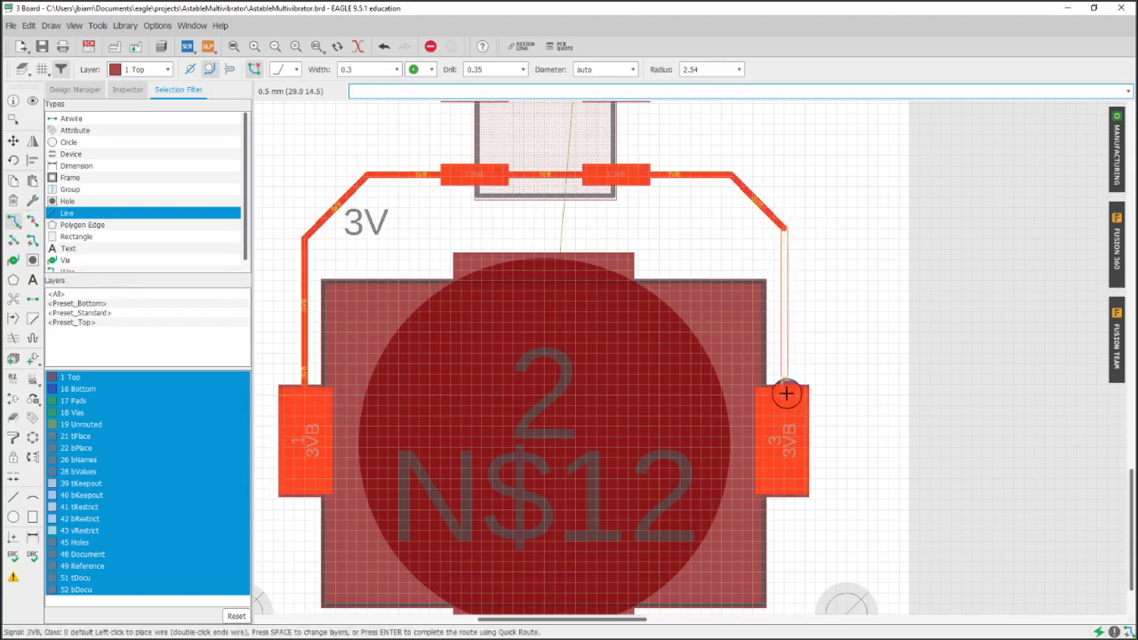
click(785, 449)
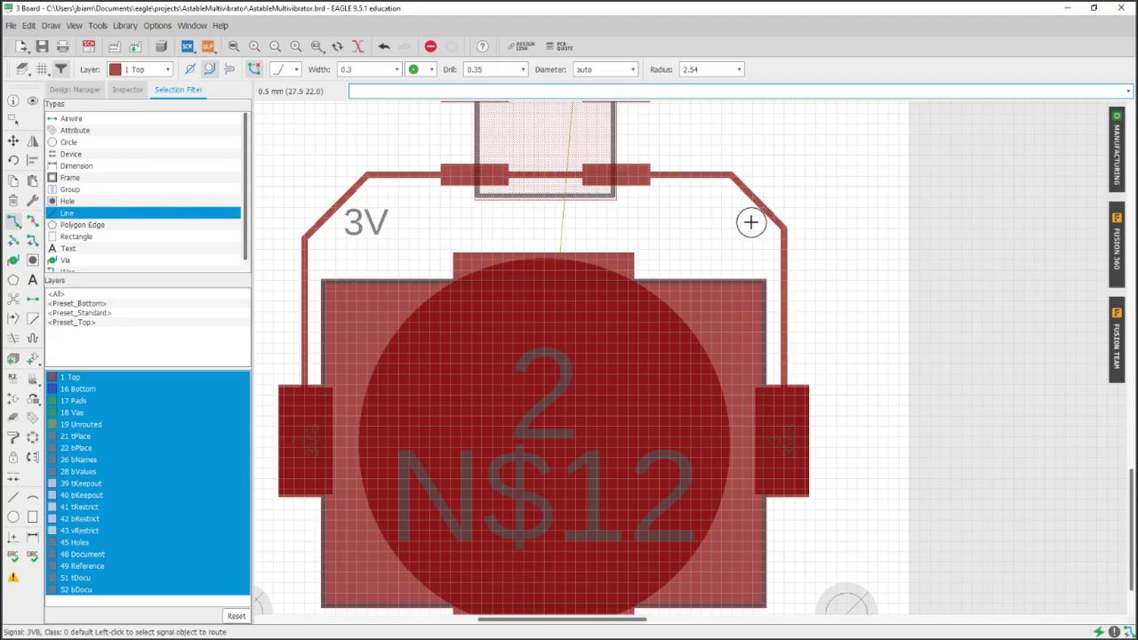
scroll(750, 222, down, 5)
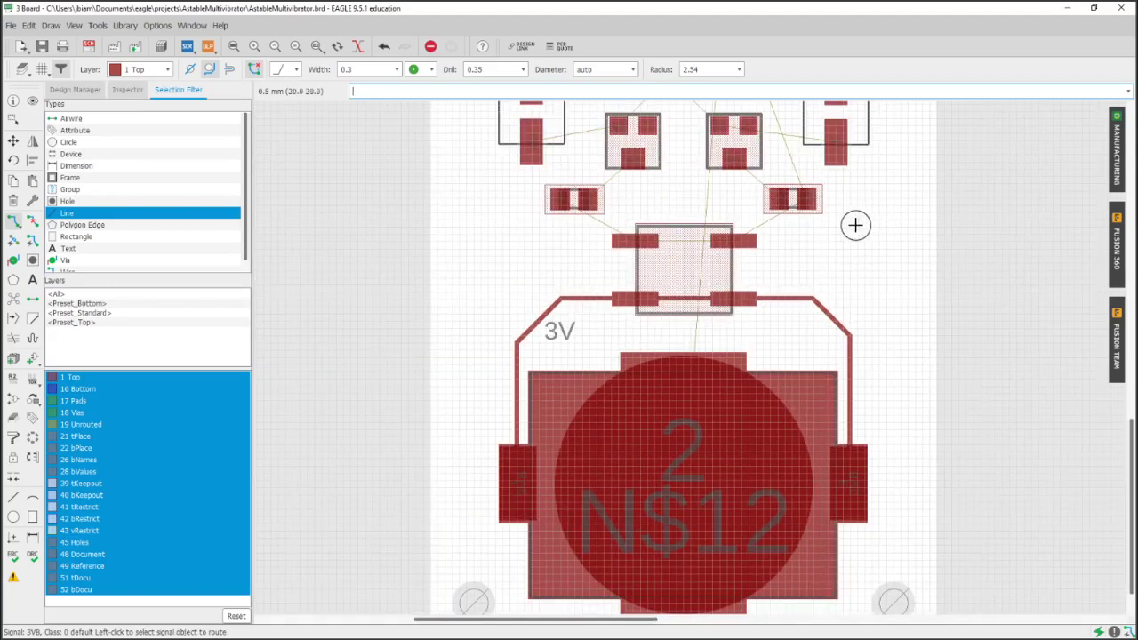
middle_drag(855, 225, 820, 340)
scroll(761, 302, up, 1)
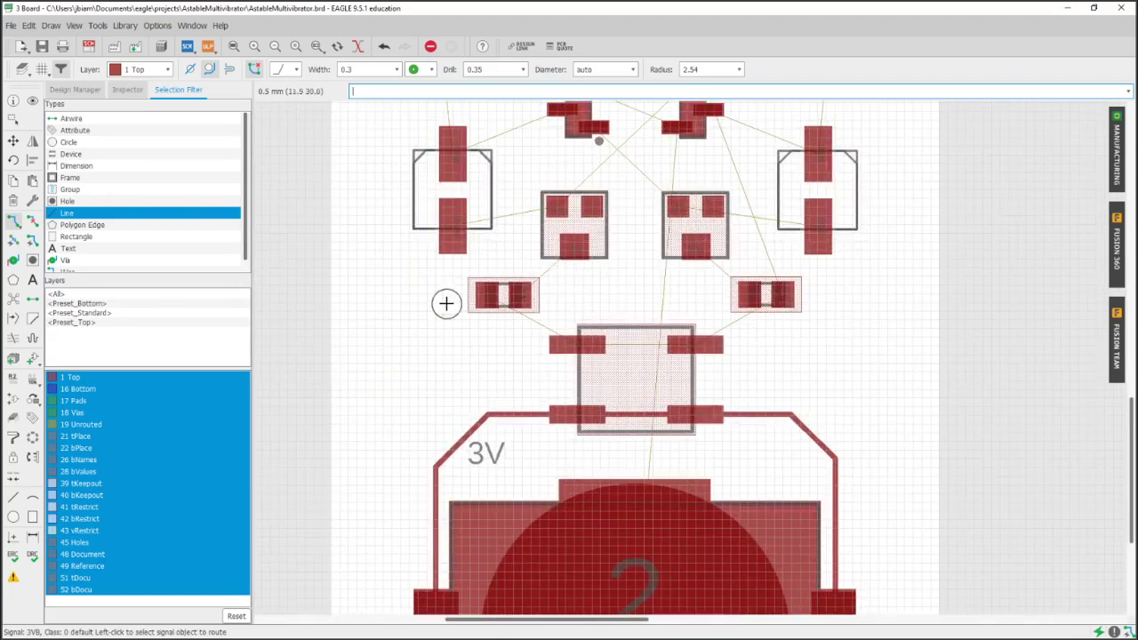
scroll(523, 296, up, 1)
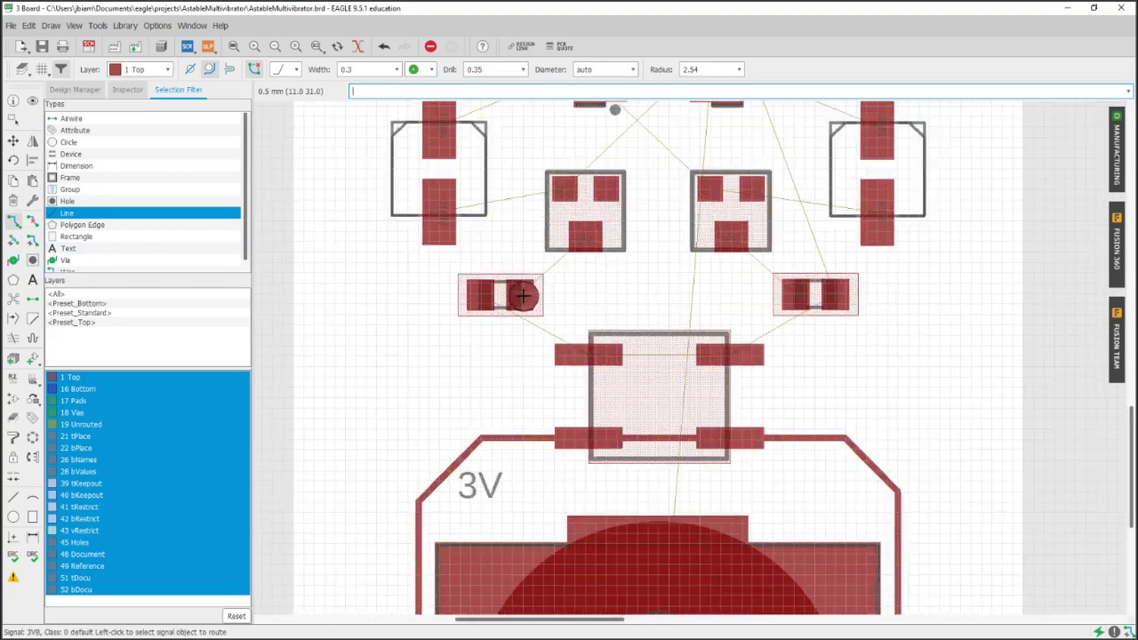
scroll(524, 296, up, 1)
Step: Route traces from the middle part's left and right pads to the left part and right resistor
click(609, 386)
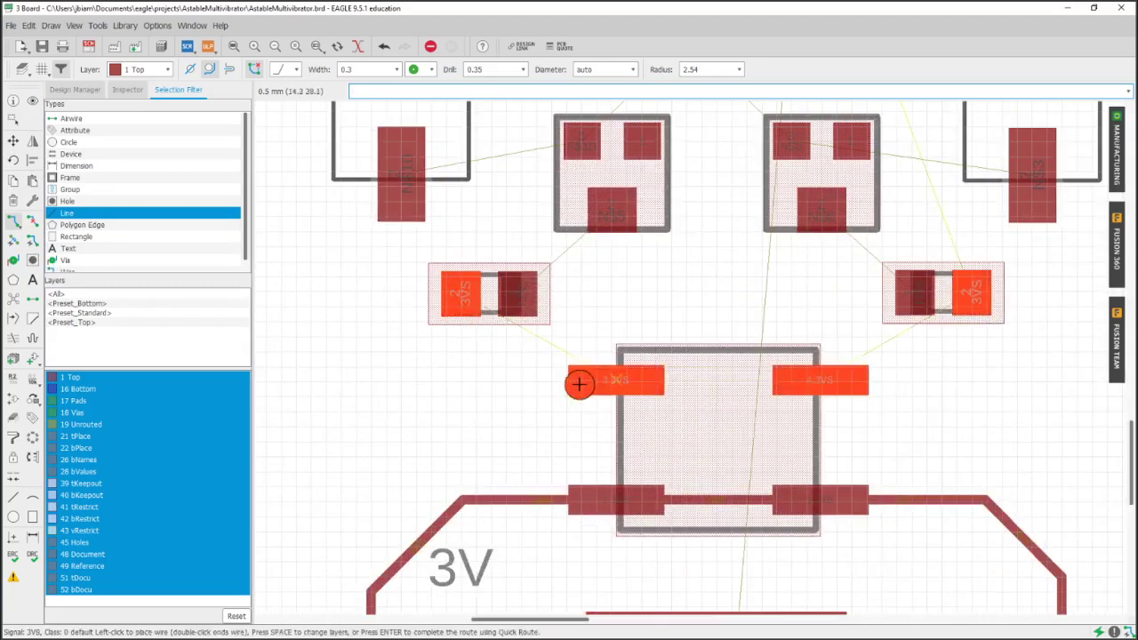
click(462, 353)
click(458, 292)
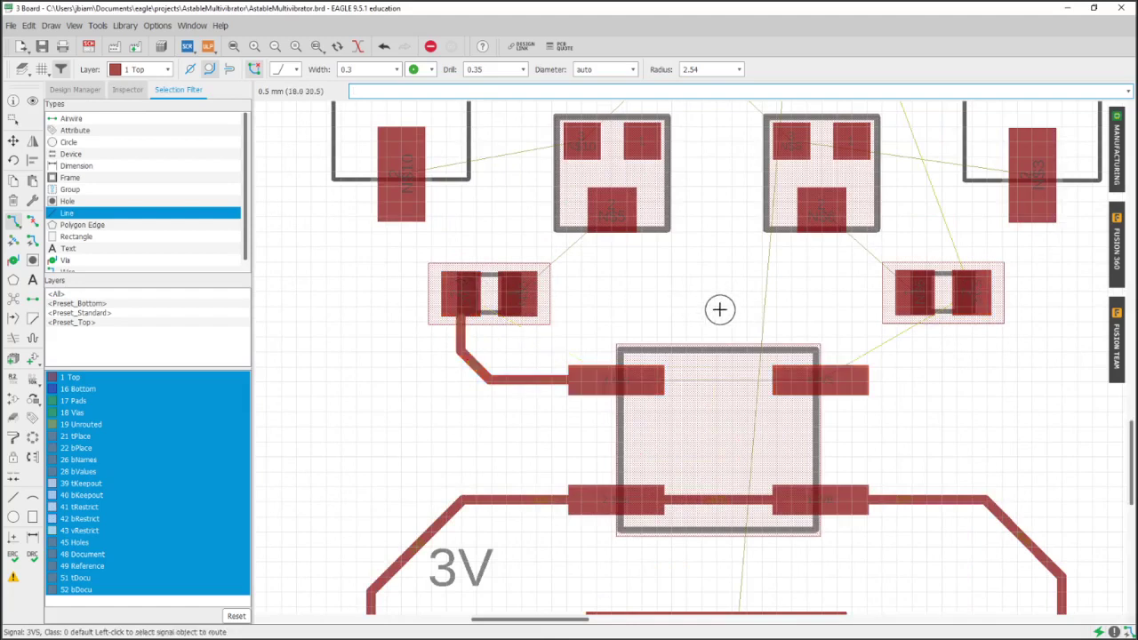
scroll(569, 325, right, 3)
click(681, 394)
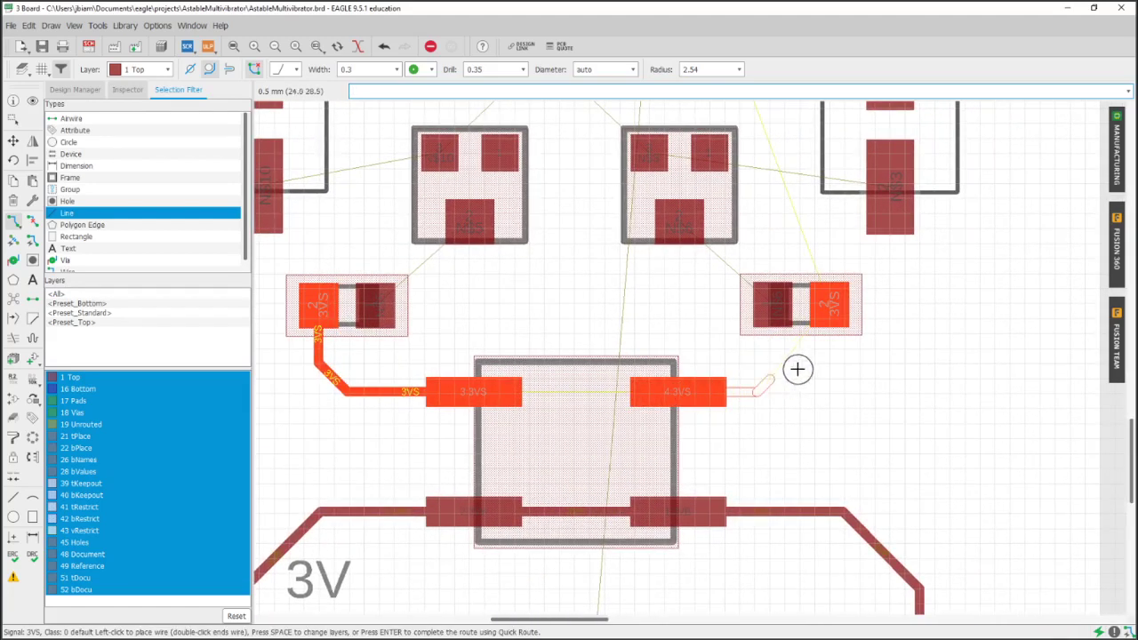
click(829, 309)
Step: Route the N$5 and N$6 traces from the left and right resistors to the IC pads
middle_drag(817, 216, 834, 294)
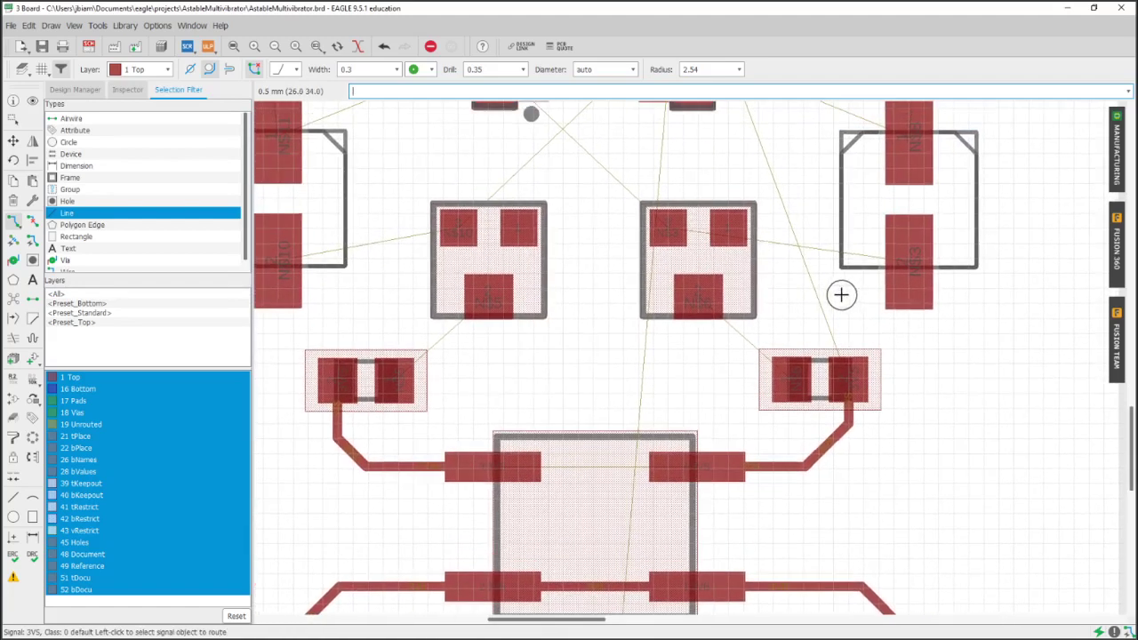
scroll(679, 271, down, 1)
middle_drag(676, 272, 656, 298)
click(424, 384)
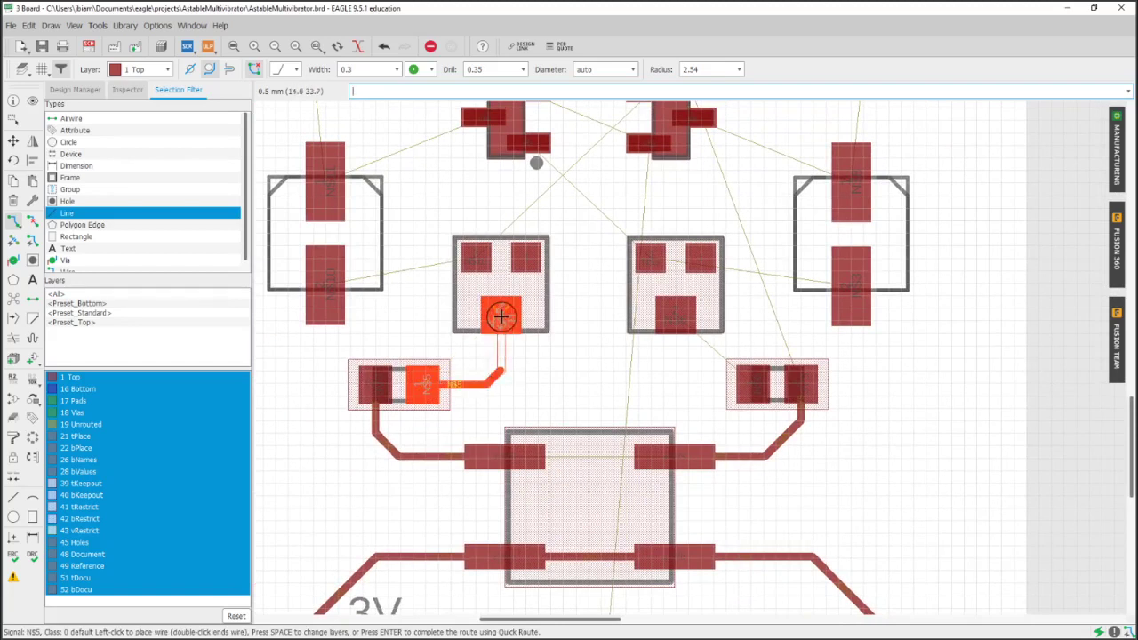
click(500, 316)
click(749, 383)
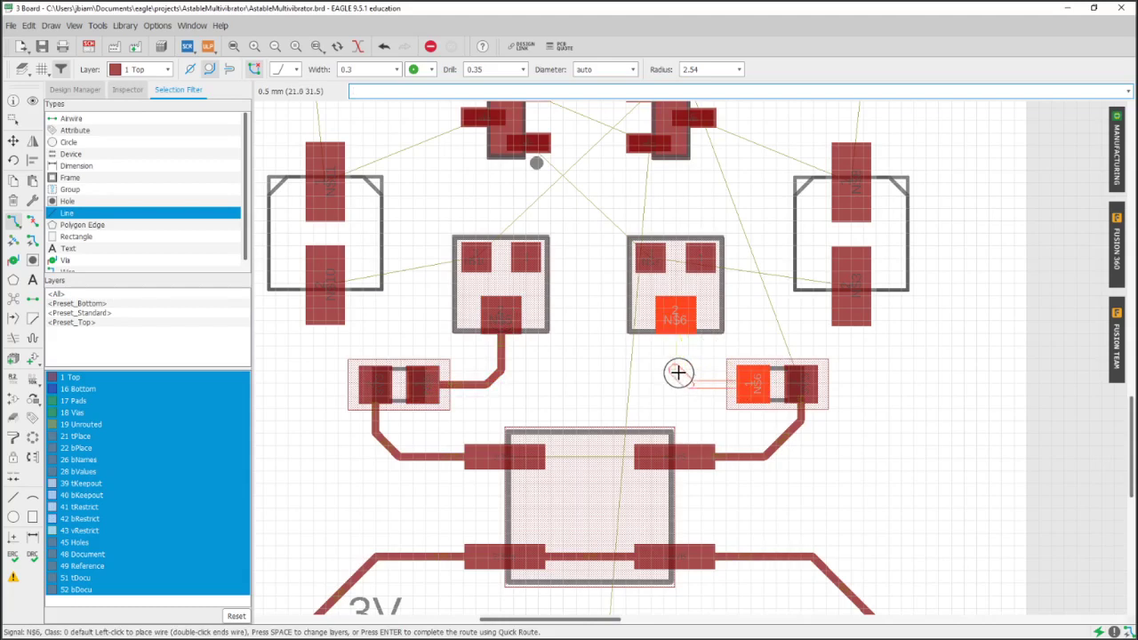
click(677, 313)
Step: Route N$10 from the left part to the left IC, and N$3 from the right IC to the right part
middle_drag(703, 303, 714, 370)
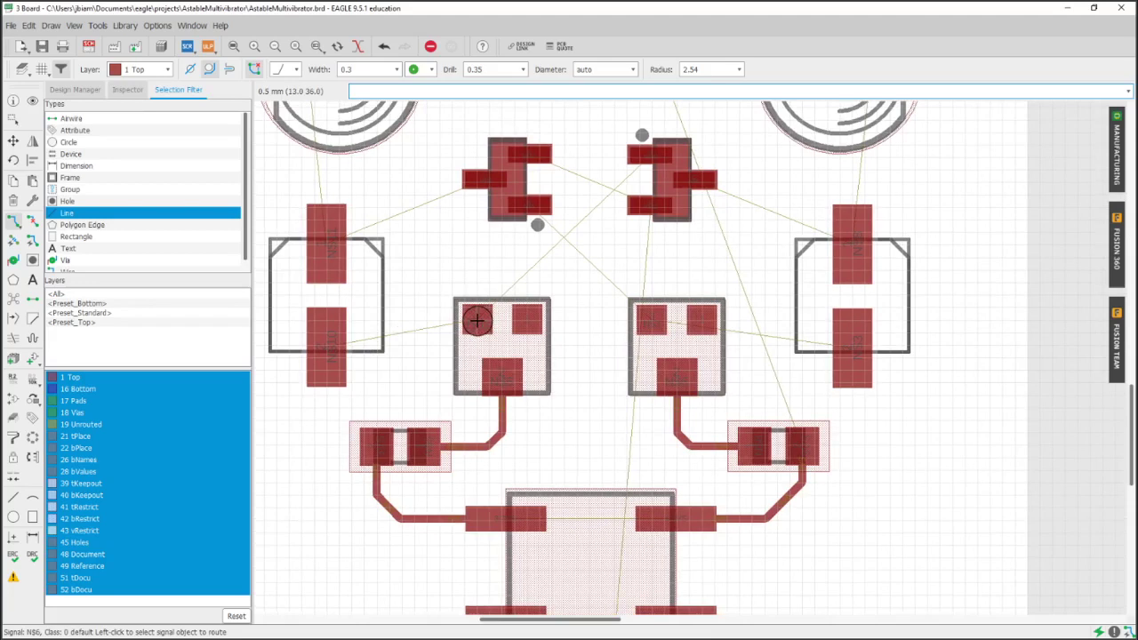
scroll(474, 319, down, 4)
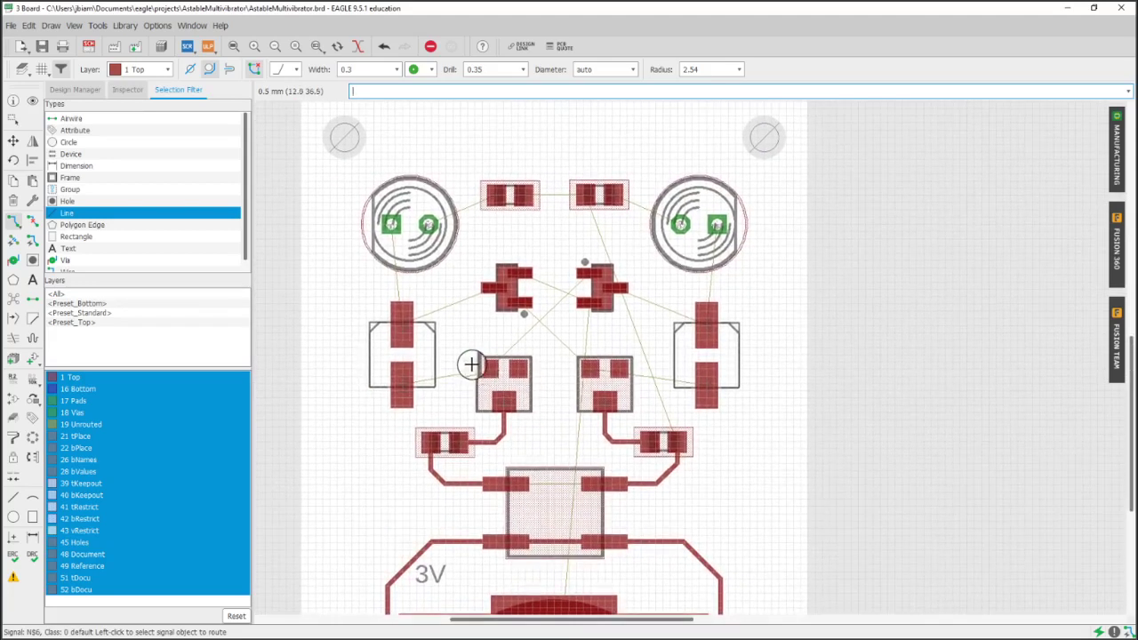
scroll(444, 374, up, 2)
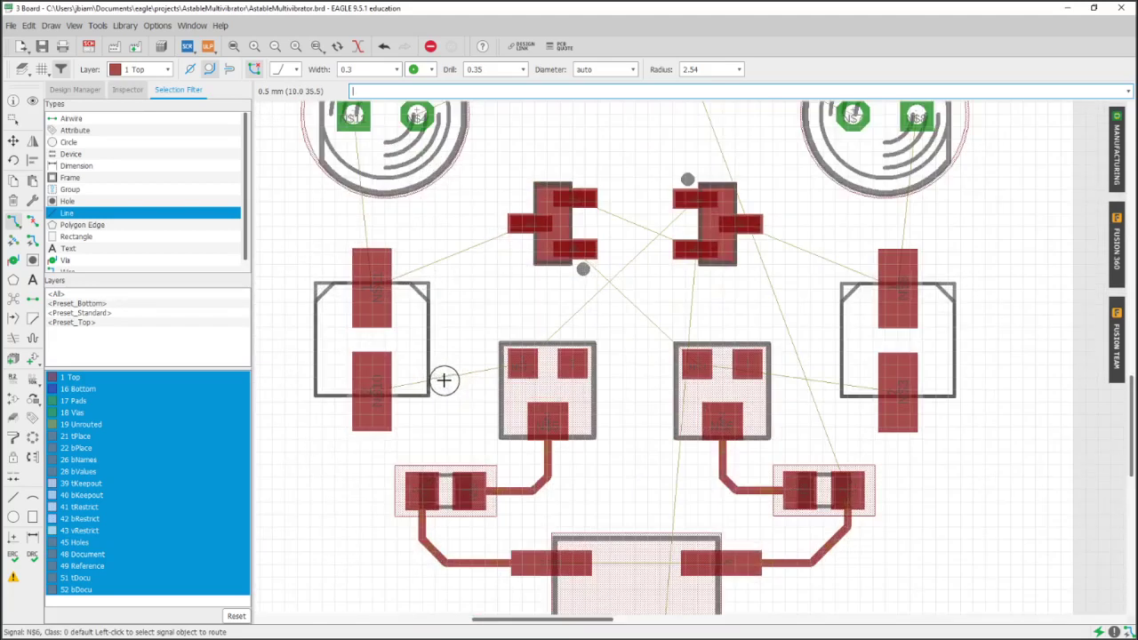
click(377, 391)
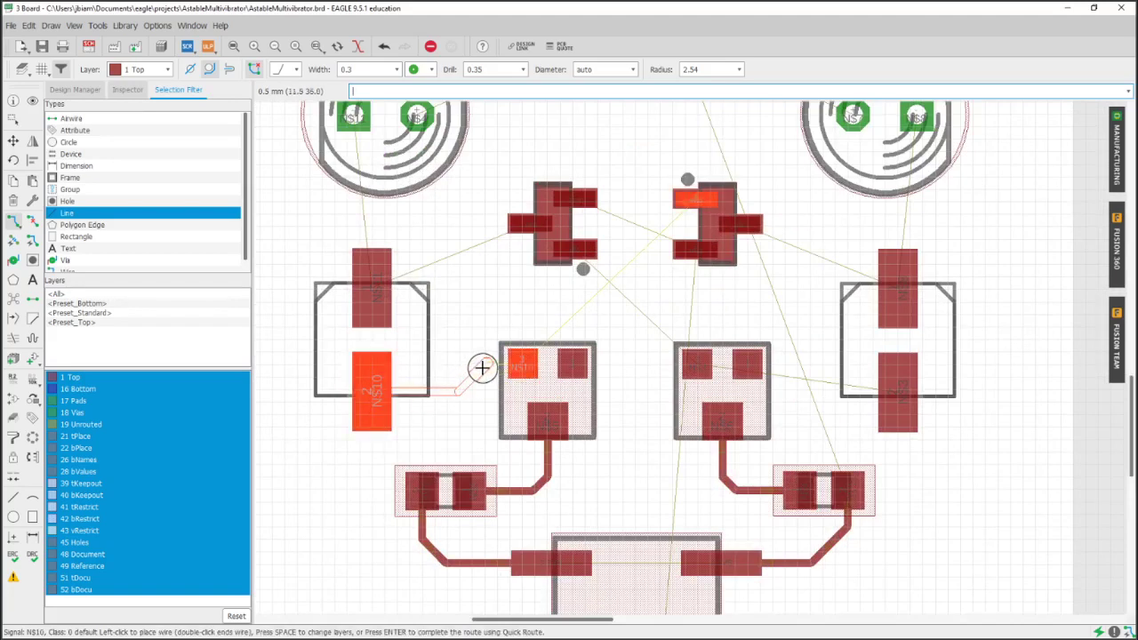
click(522, 363)
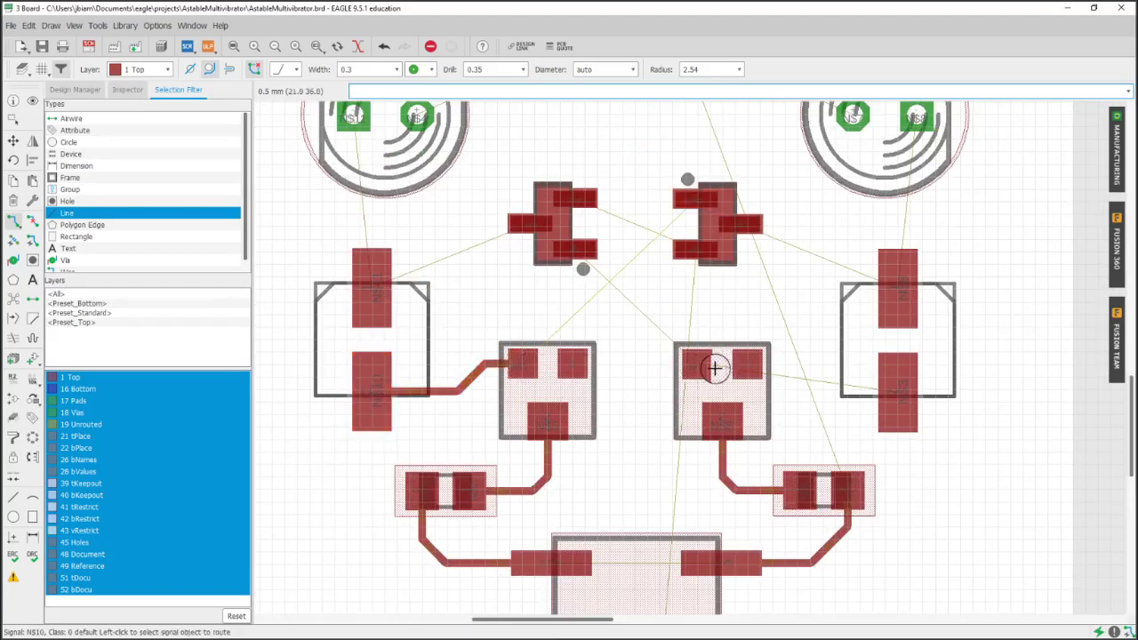
middle_drag(633, 361, 596, 335)
click(648, 343)
scroll(653, 355, up, 2)
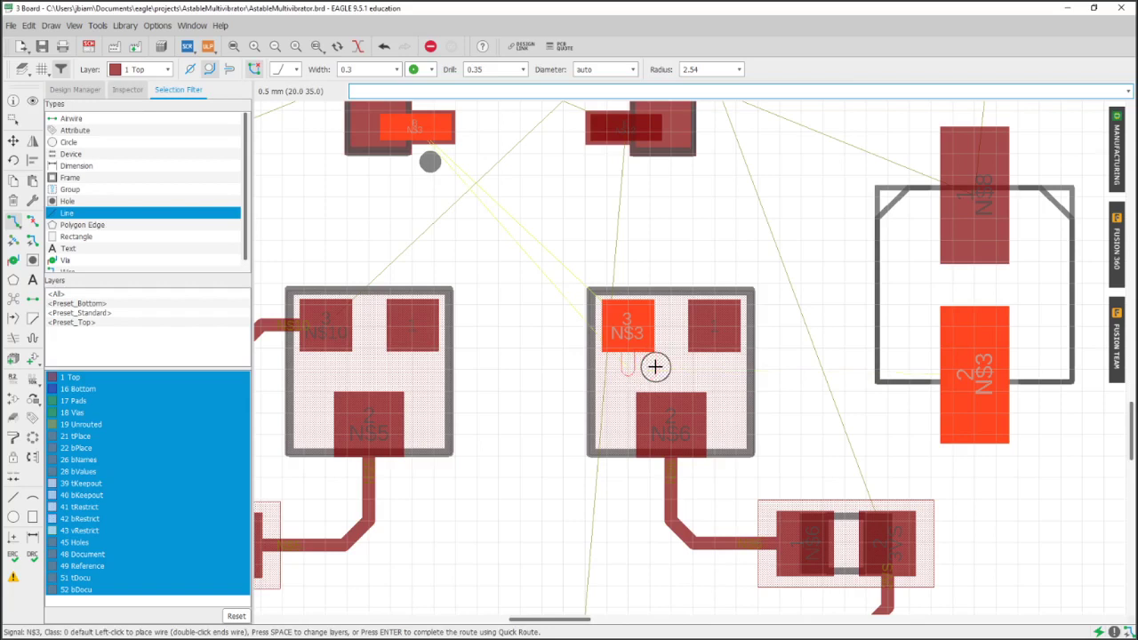
click(675, 372)
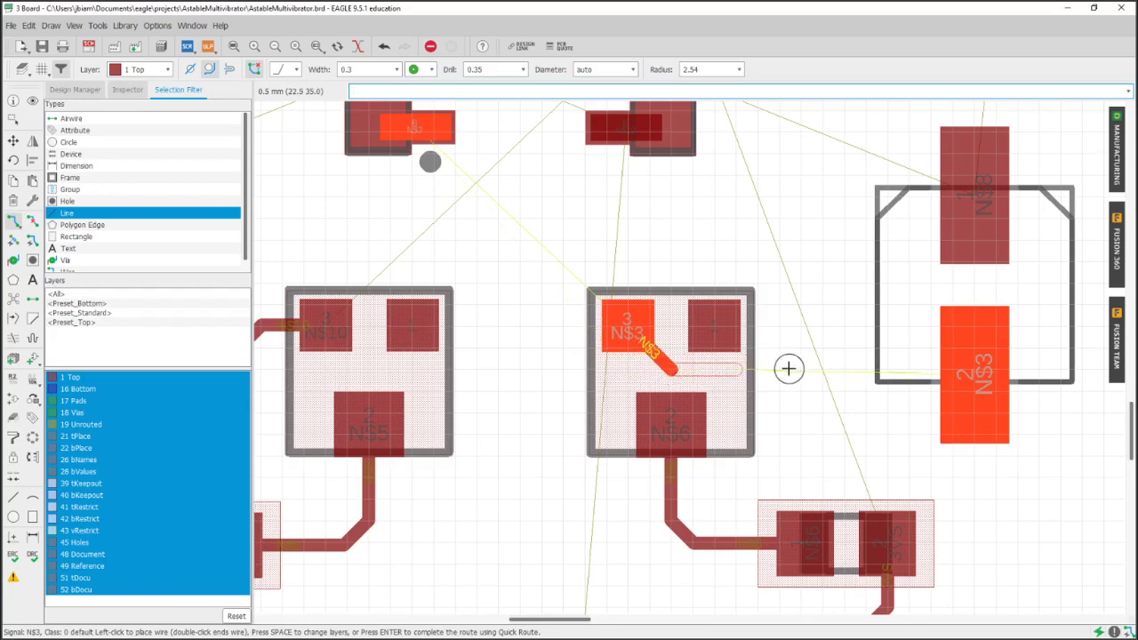
click(972, 373)
Step: With the Move tool, make every object type selectable using Ctrl+A
click(14, 141)
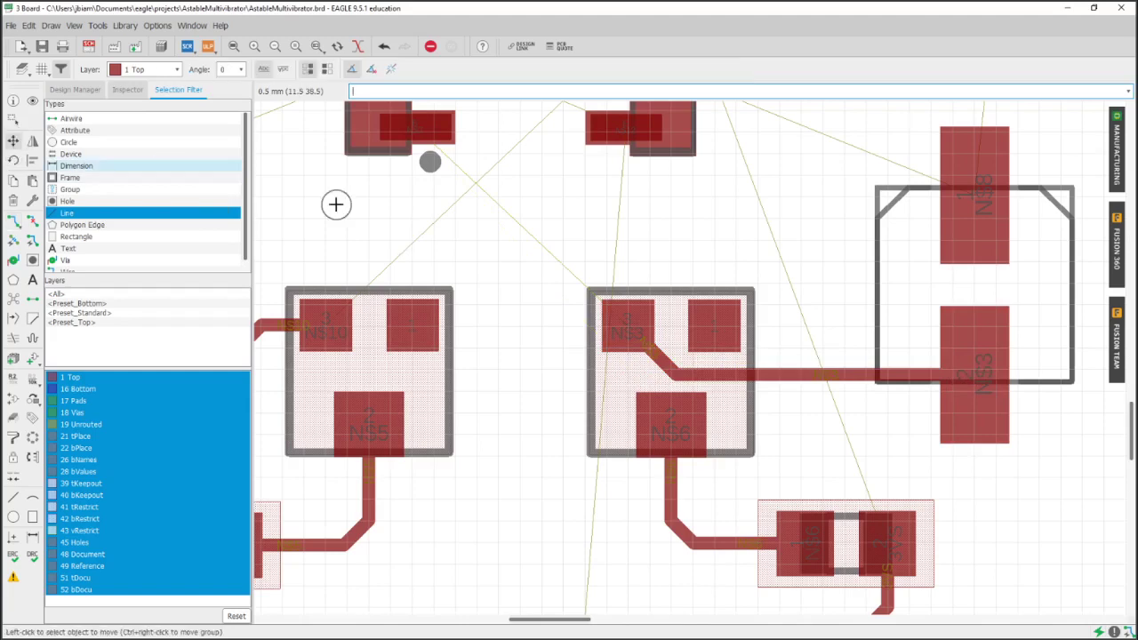
scroll(722, 379, up, 4)
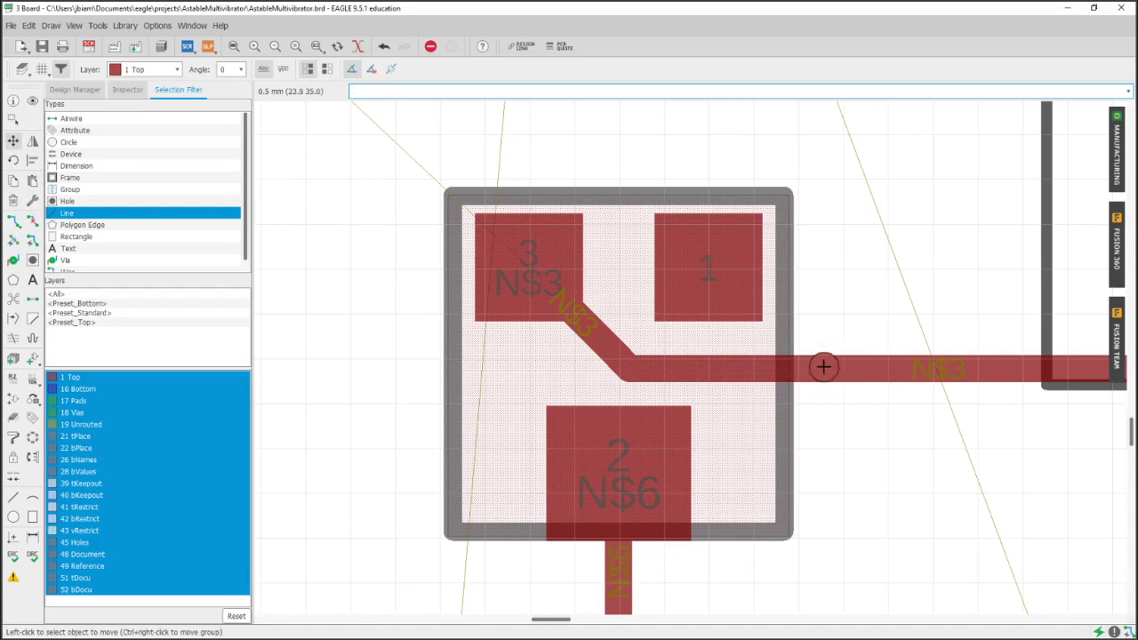
scroll(94, 248, down, 1)
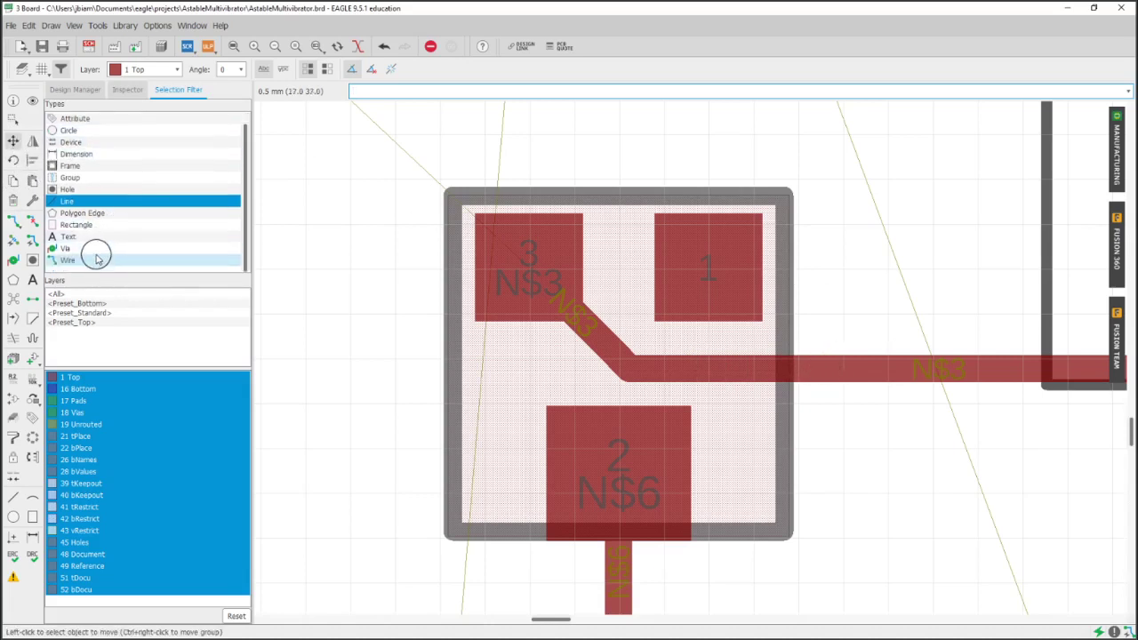
scroll(91, 139, up, 1)
key(ctrl+a)
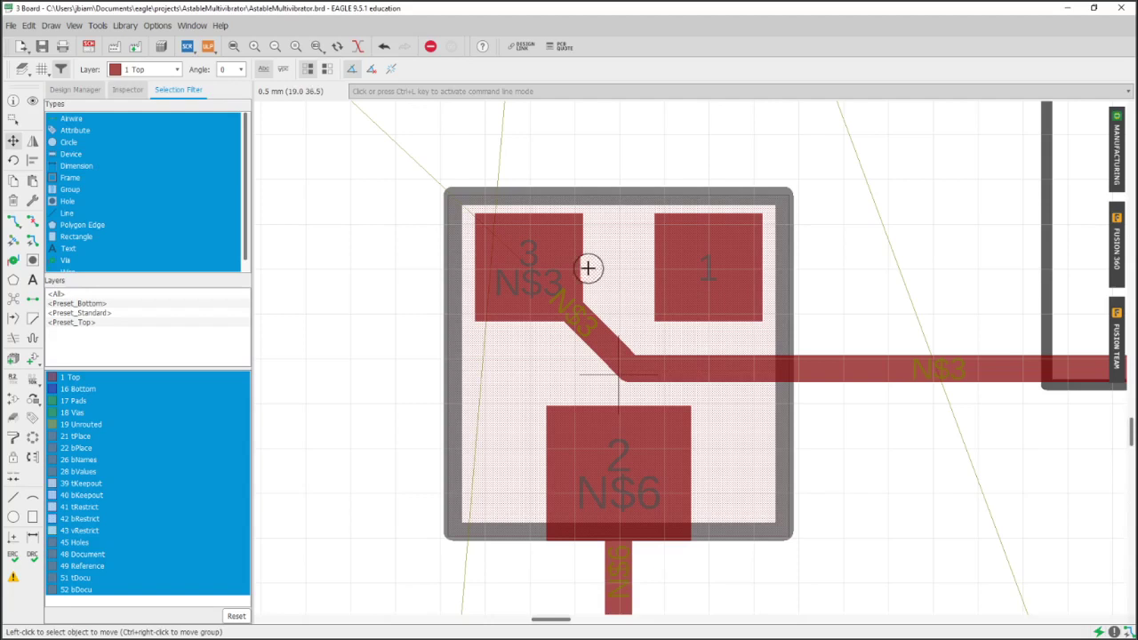
Step: Pick up and drop the N$3 trace to reposition its bend at the right chip
click(822, 371)
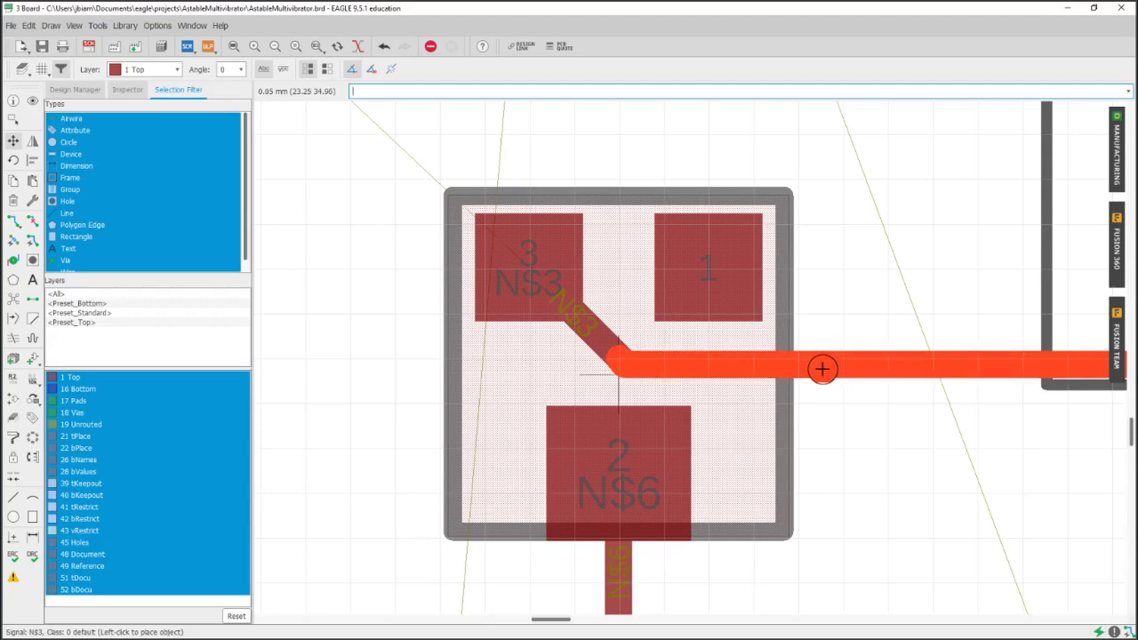
click(821, 366)
scroll(751, 350, down, 5)
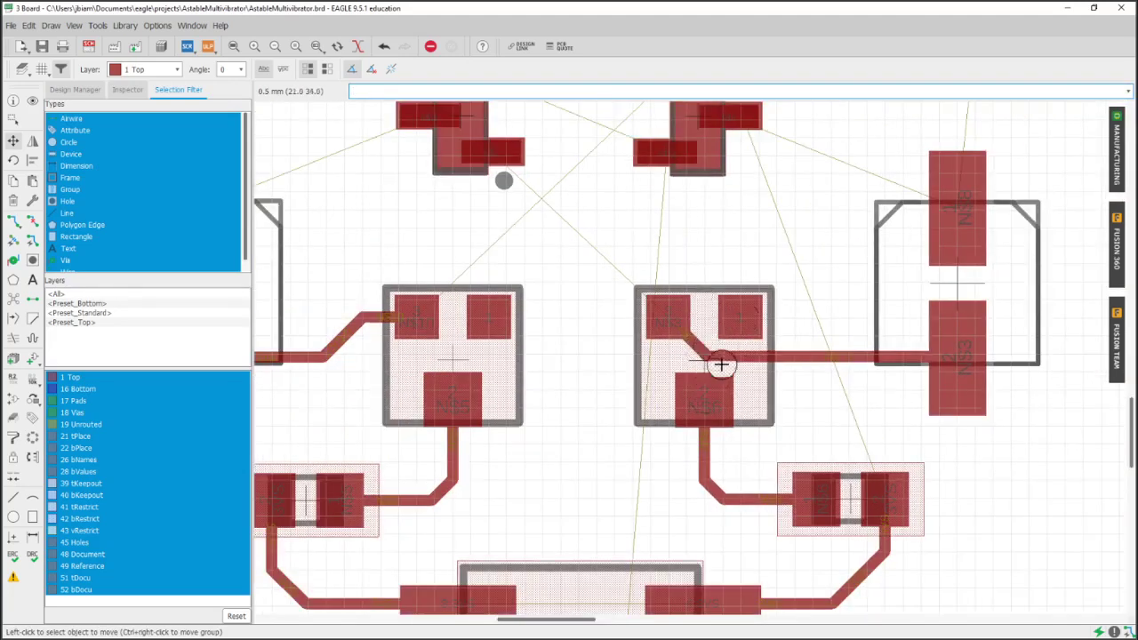
shift+scroll(662, 336, left, 3)
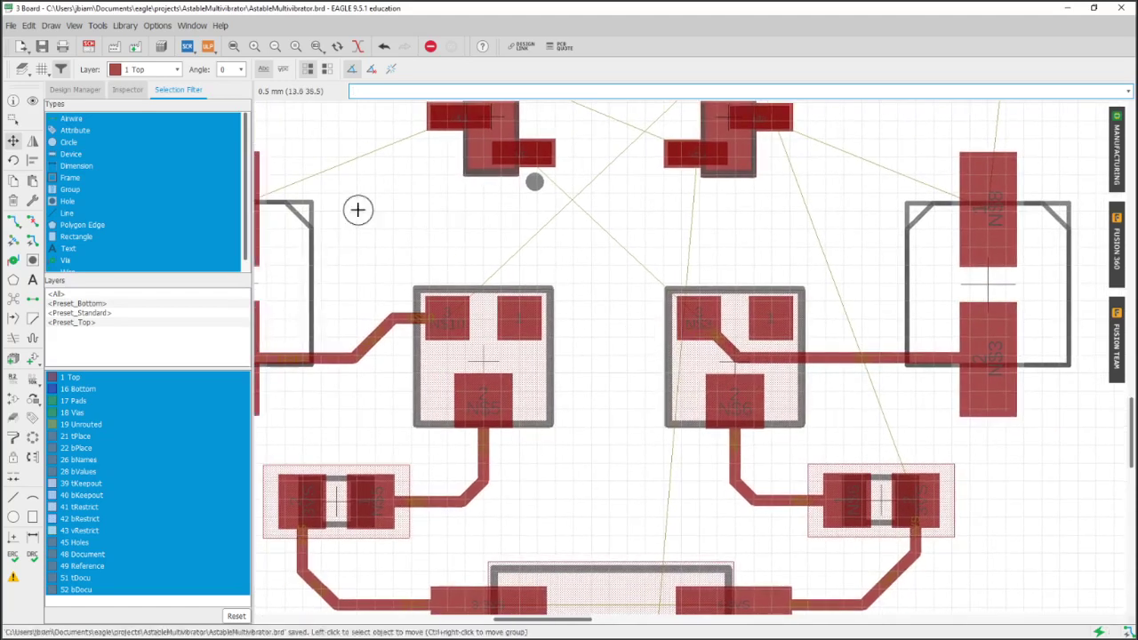
click(14, 221)
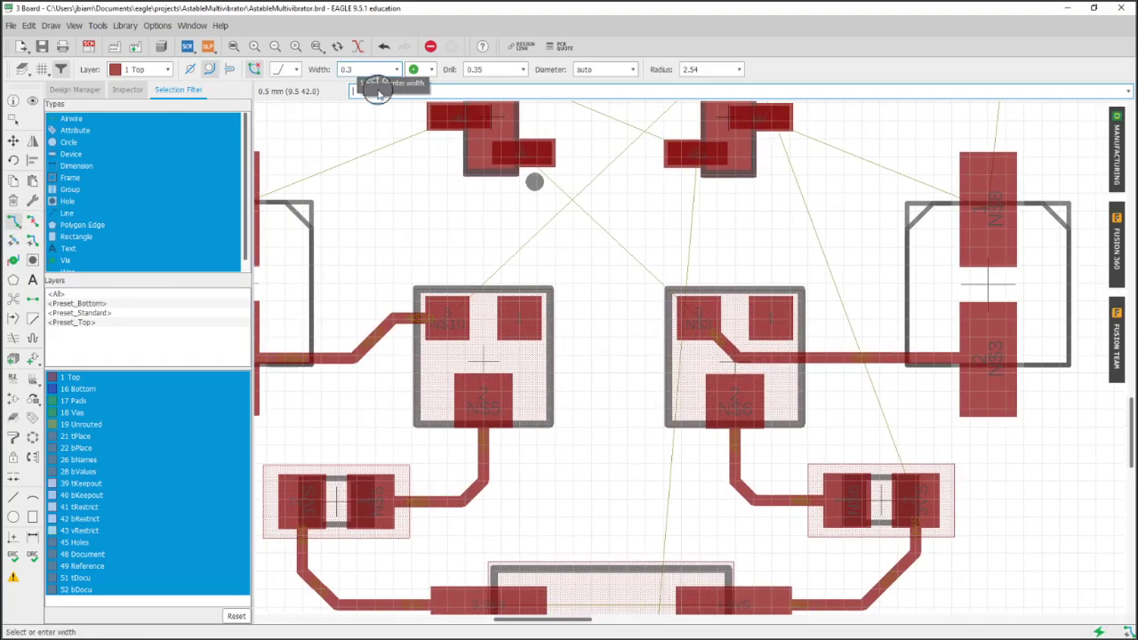
Step: Cancel a stray N$10 route, then route N$3 from the upper-left transistor to the right IC
middle_drag(507, 272, 523, 335)
scroll(553, 286, down, 1)
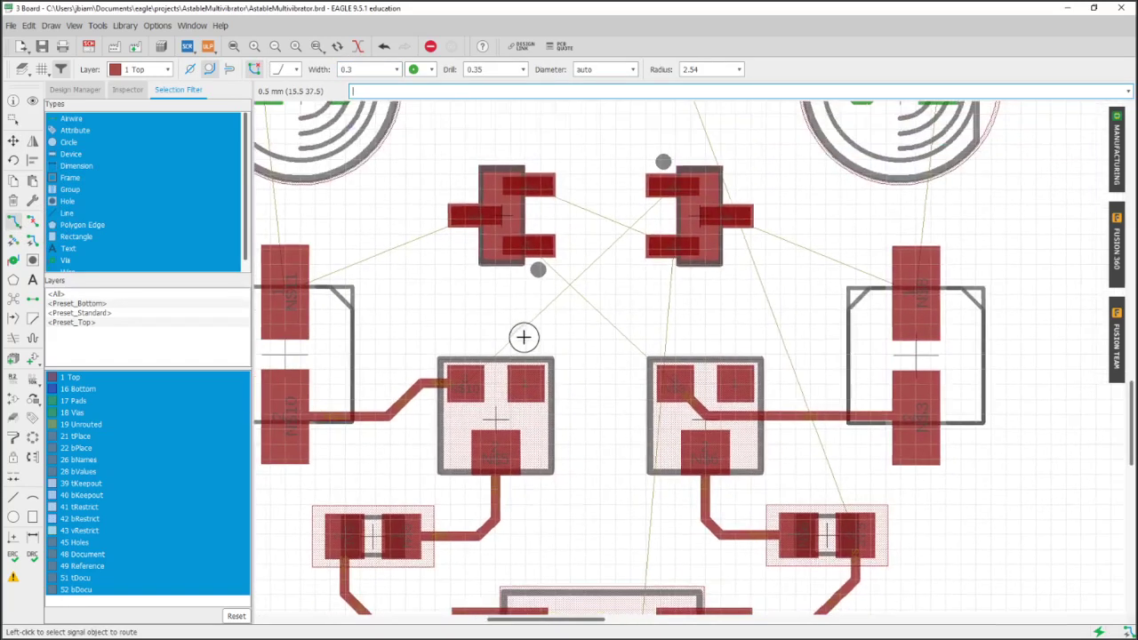
click(658, 191)
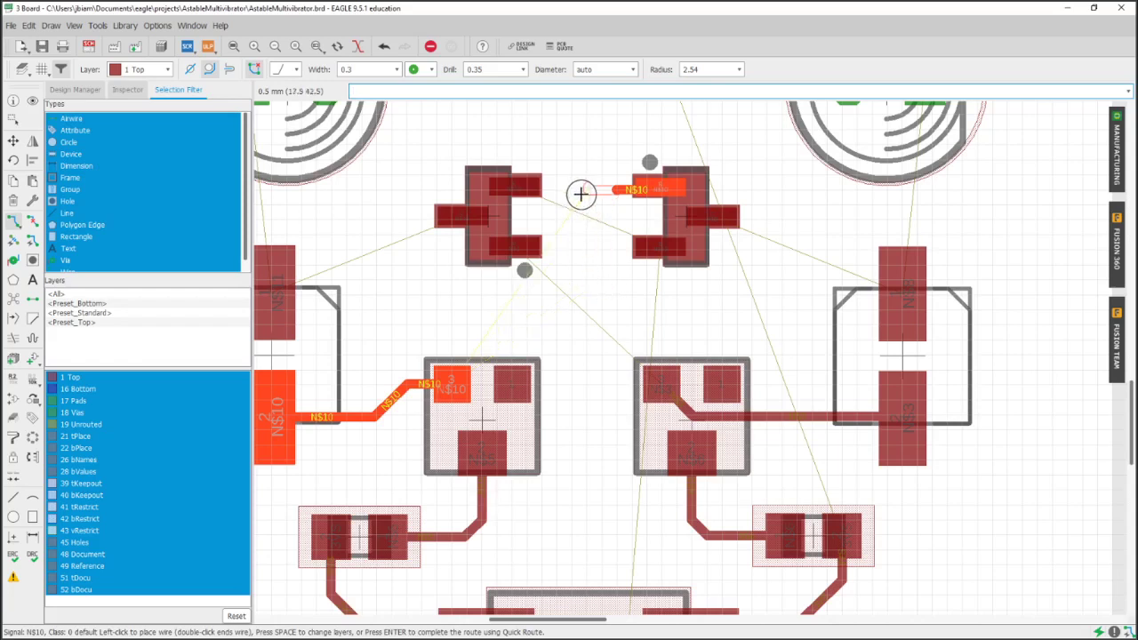
key(Escape)
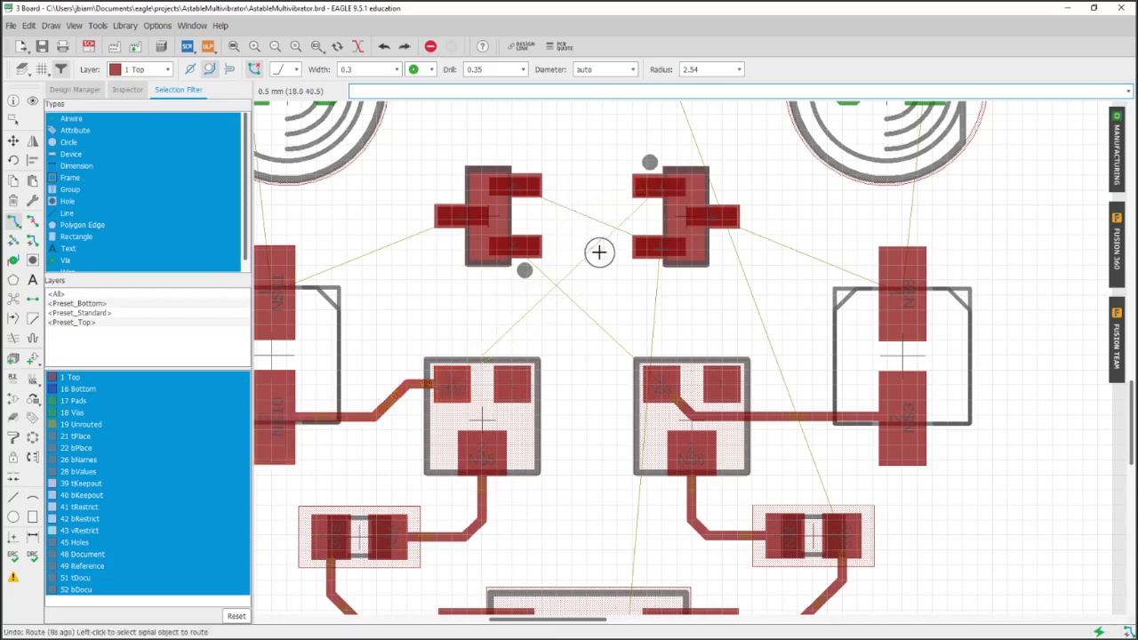
click(517, 250)
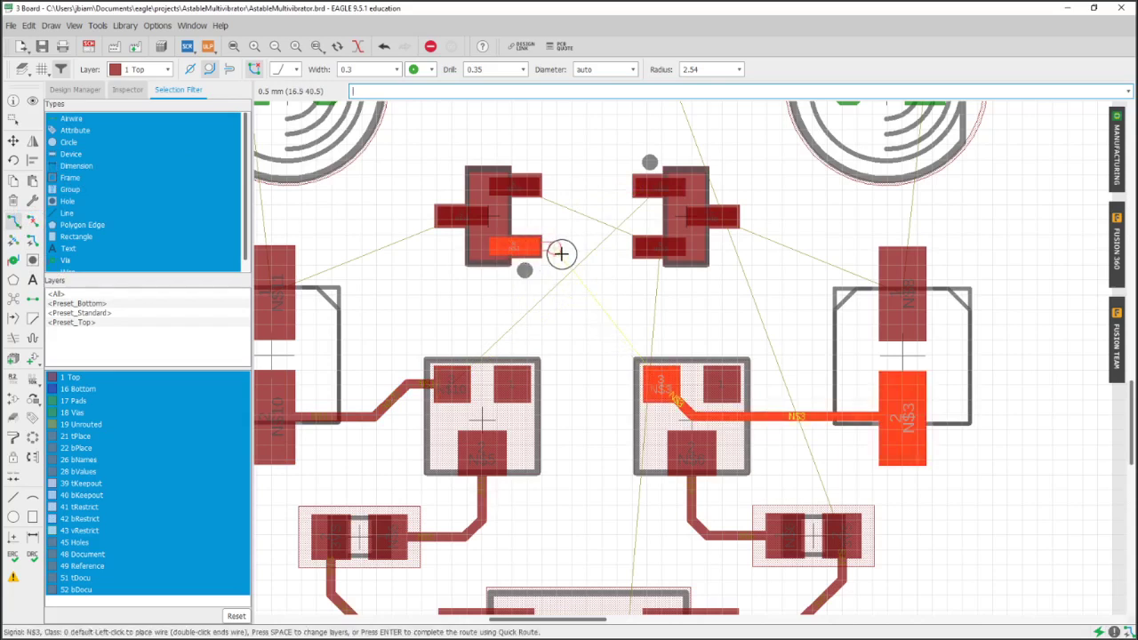
click(581, 344)
click(661, 385)
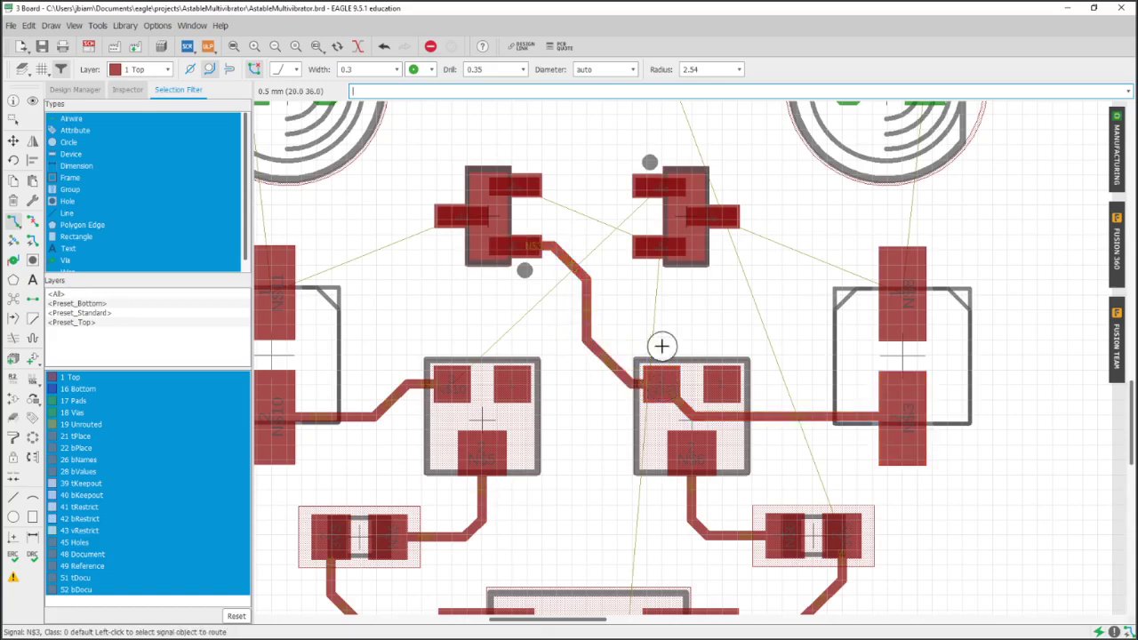
Step: Route N$12 between the upper transistors, N$11 to the left part, and N$8 to the right part
click(657, 247)
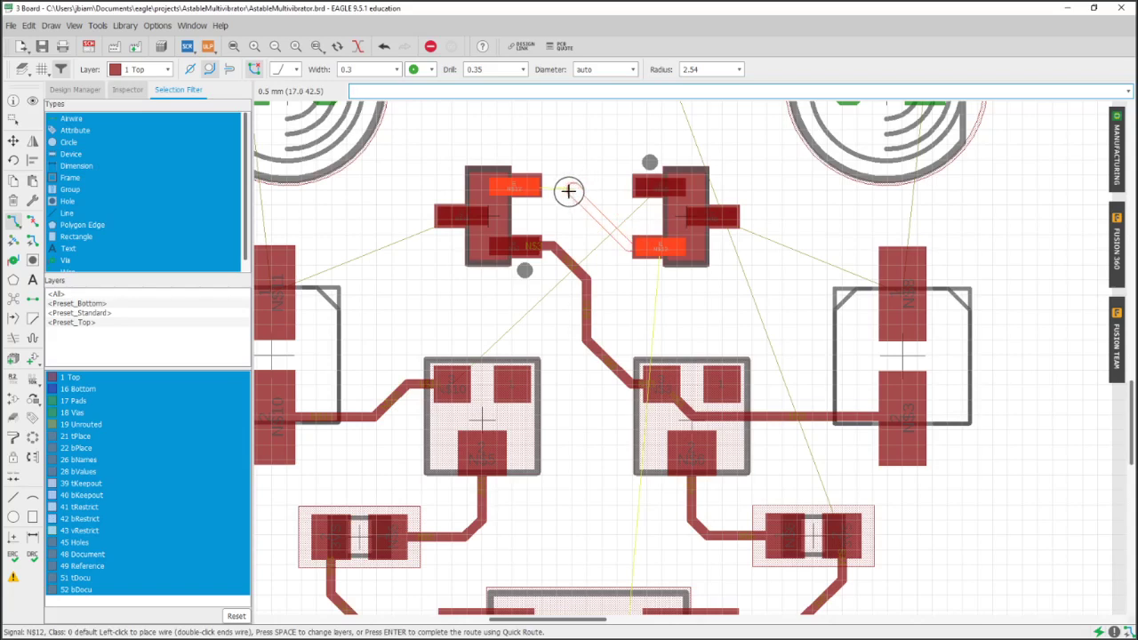
click(514, 189)
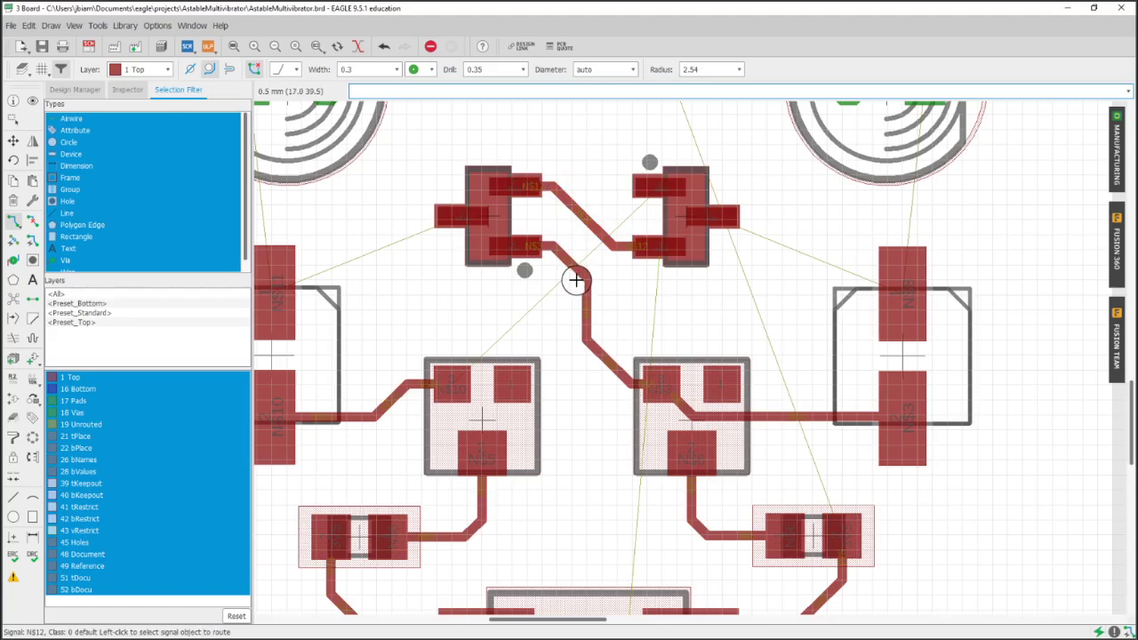
middle_drag(400, 292, 450, 256)
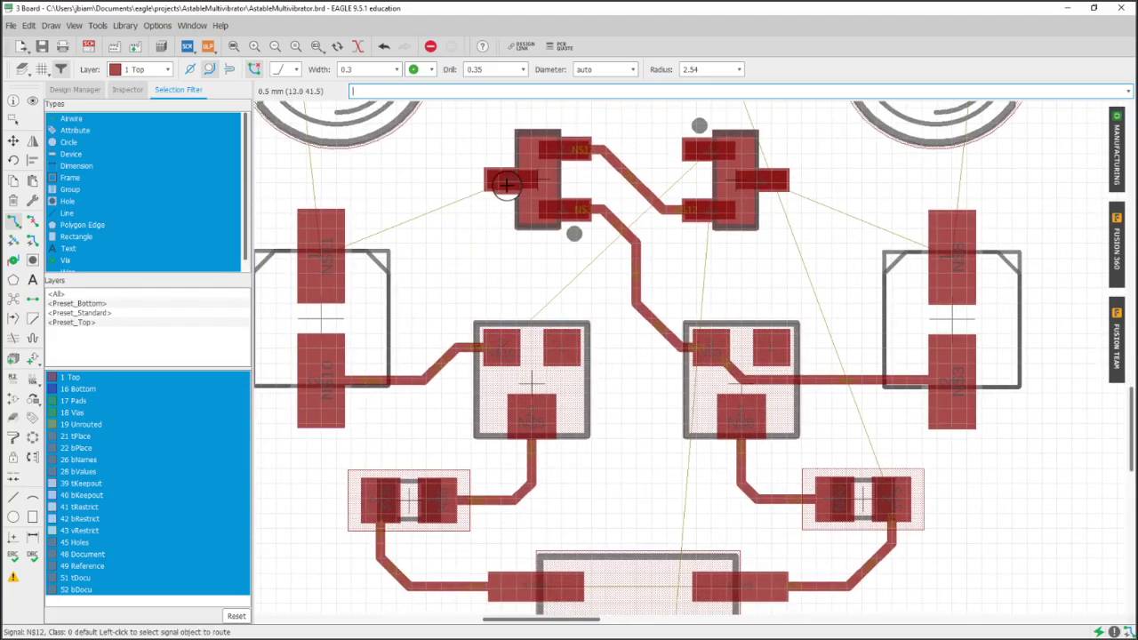
click(505, 182)
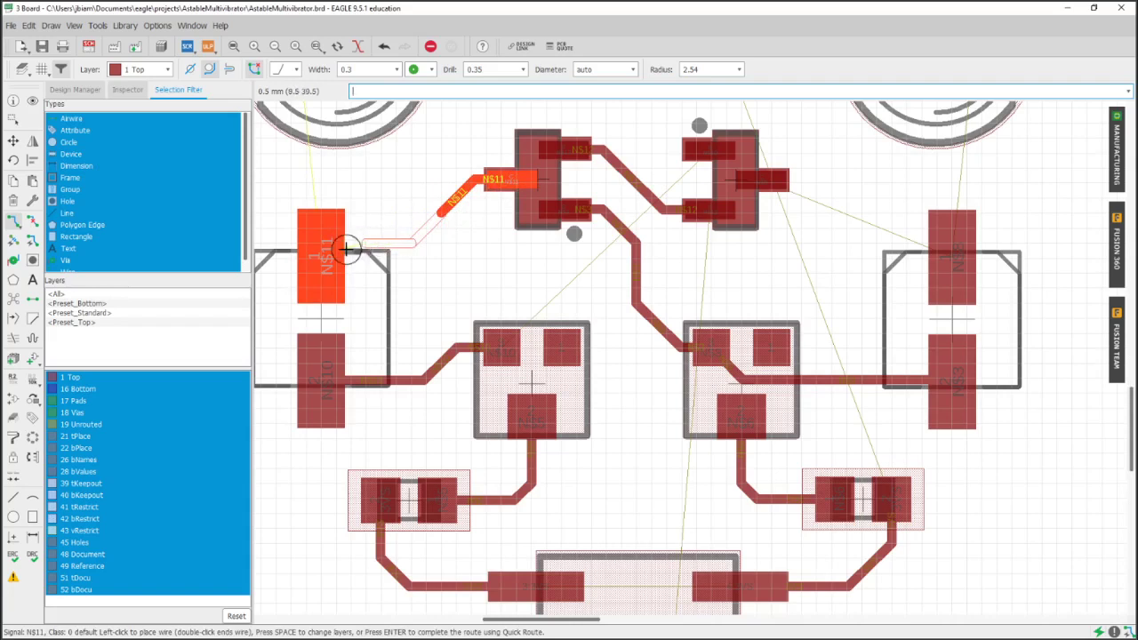
click(323, 259)
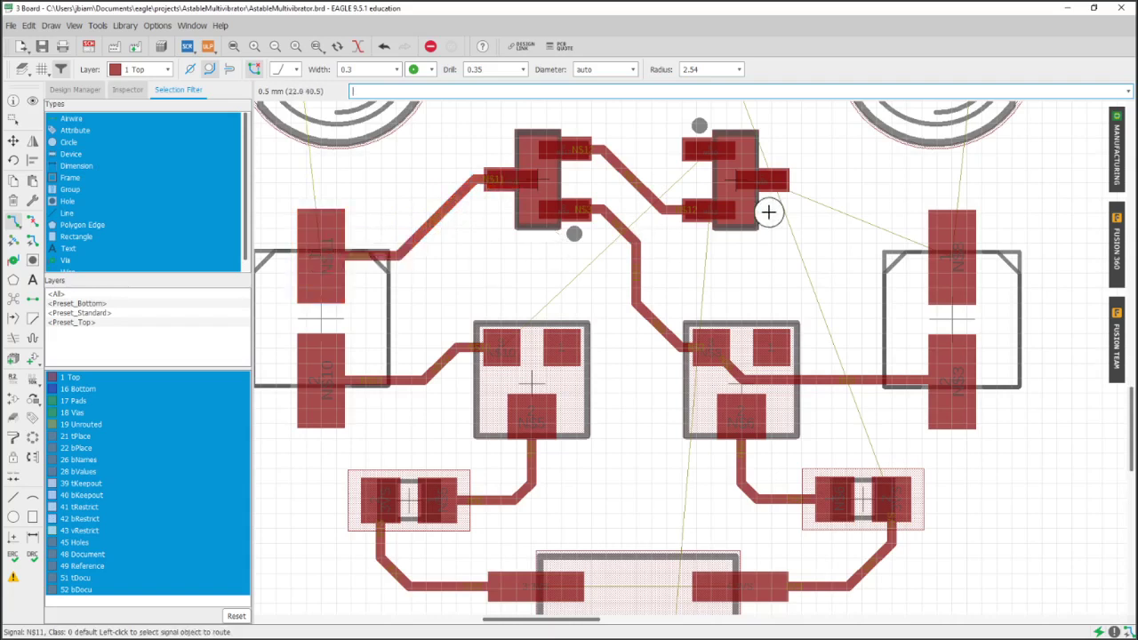
click(759, 181)
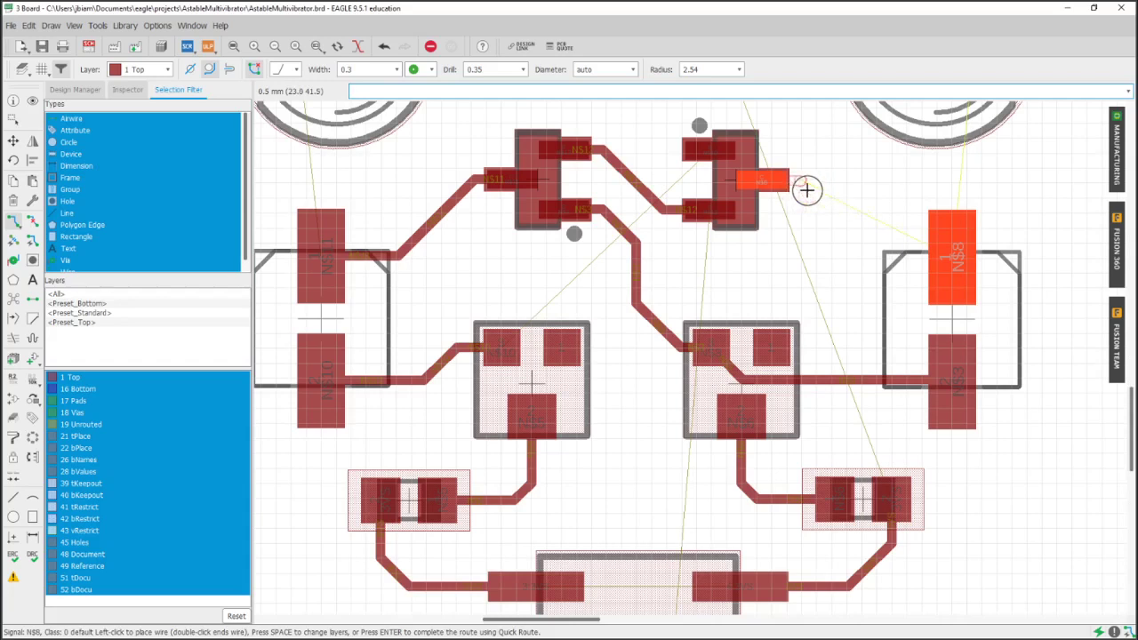
click(948, 253)
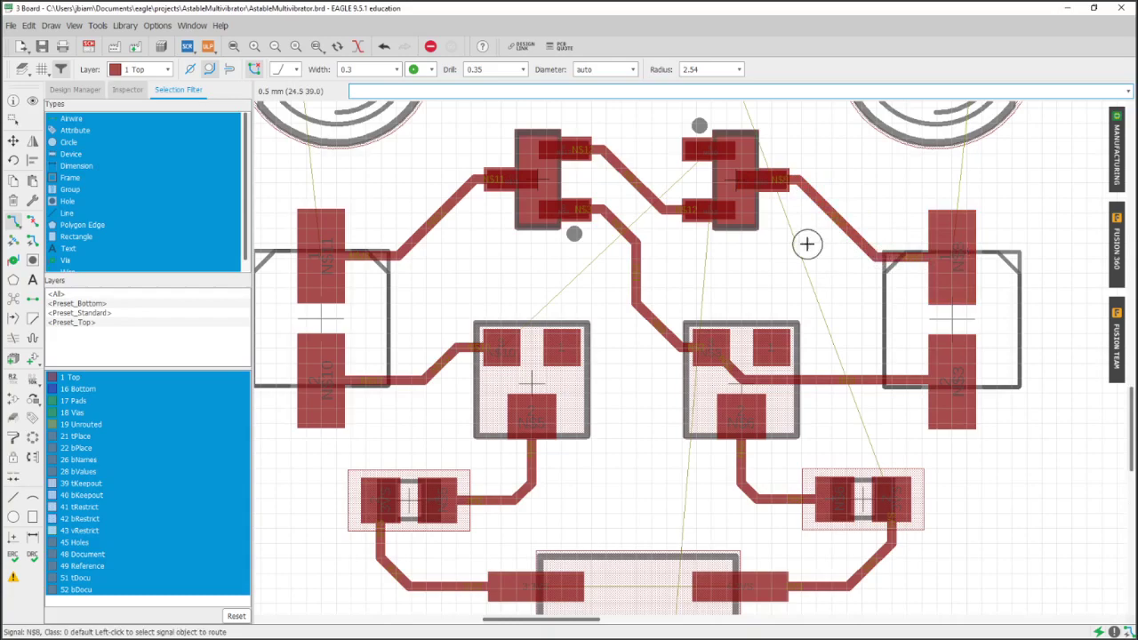
scroll(729, 213, up, 3)
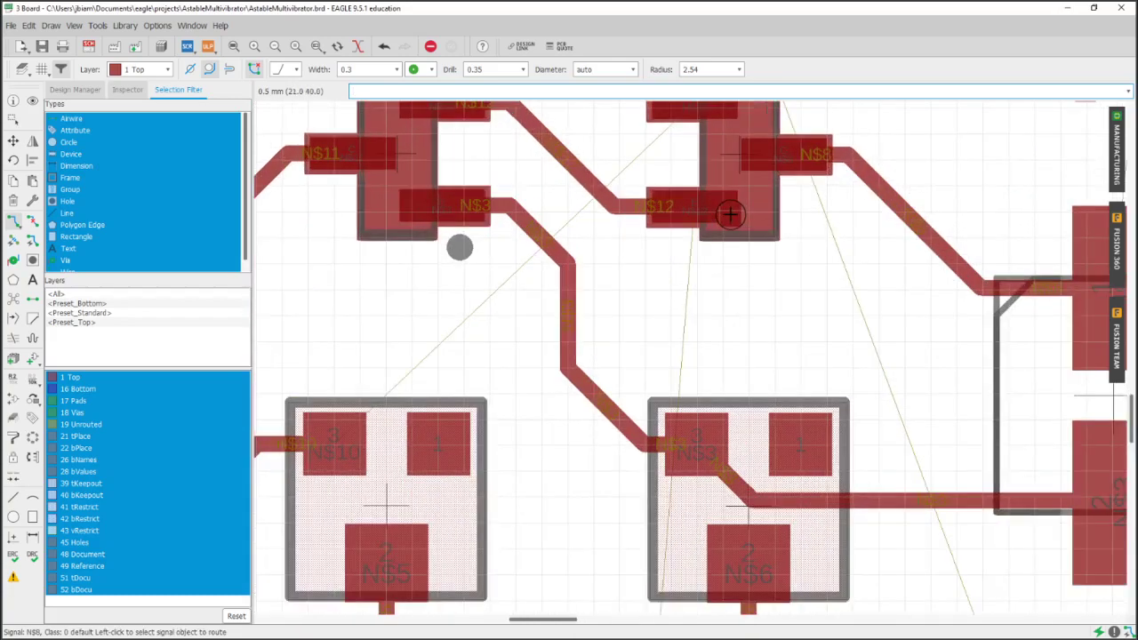
scroll(722, 218, down, 5)
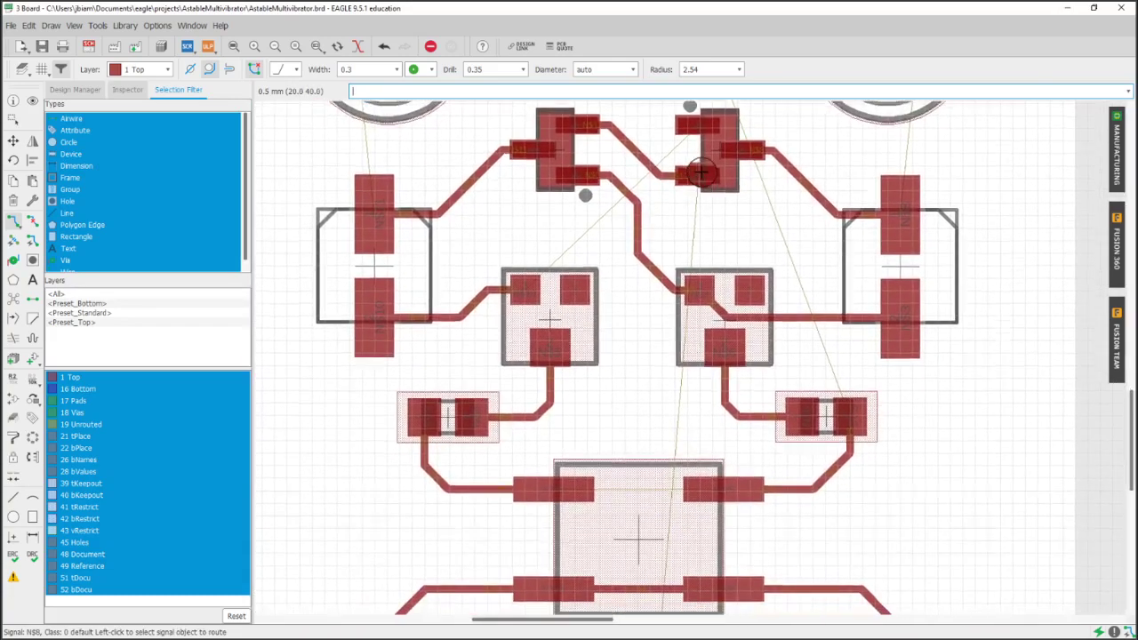
ctrl+scroll(707, 200, up, 3)
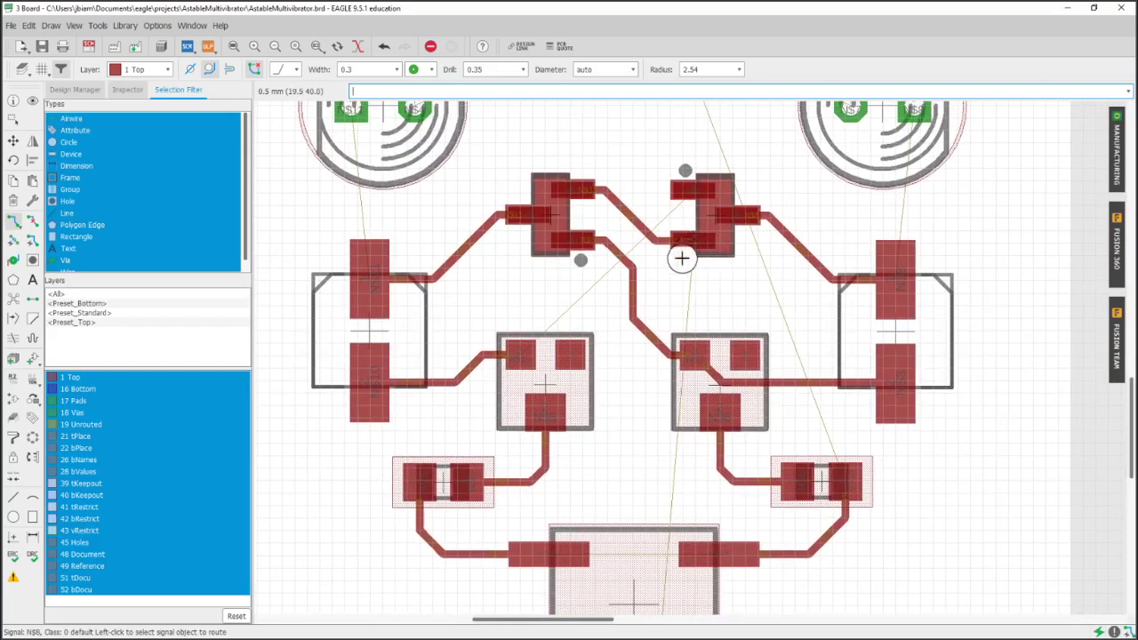
Step: Route top-layer traces N$11 from the round part down and N$4 to the upper resistor
middle_drag(675, 307, 635, 310)
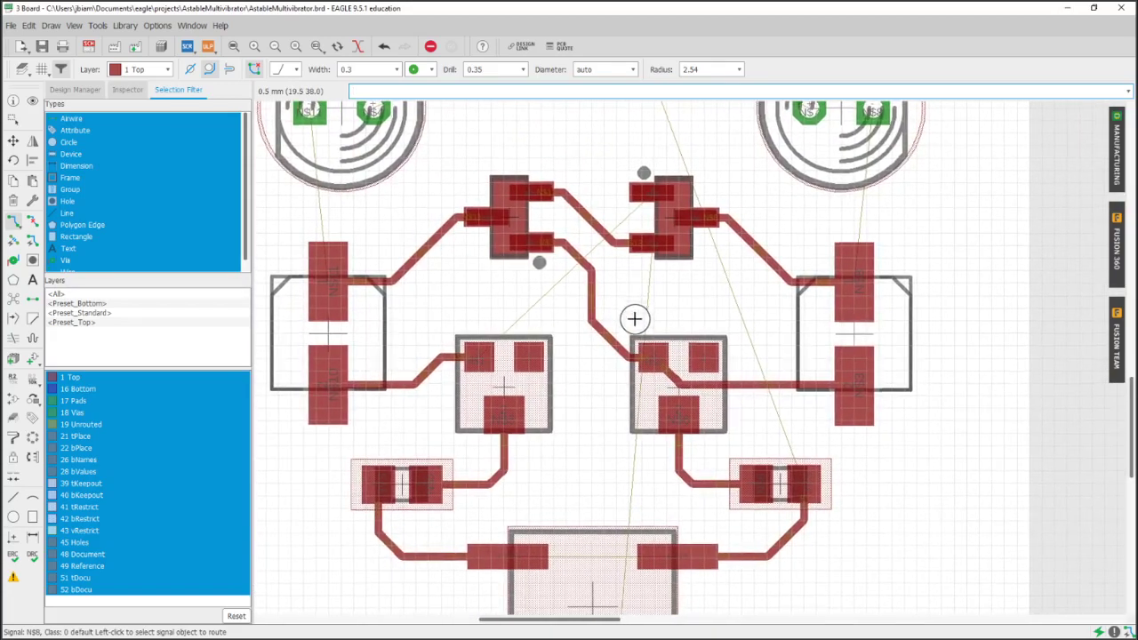
scroll(637, 320, down, 1)
scroll(686, 394, down, 1)
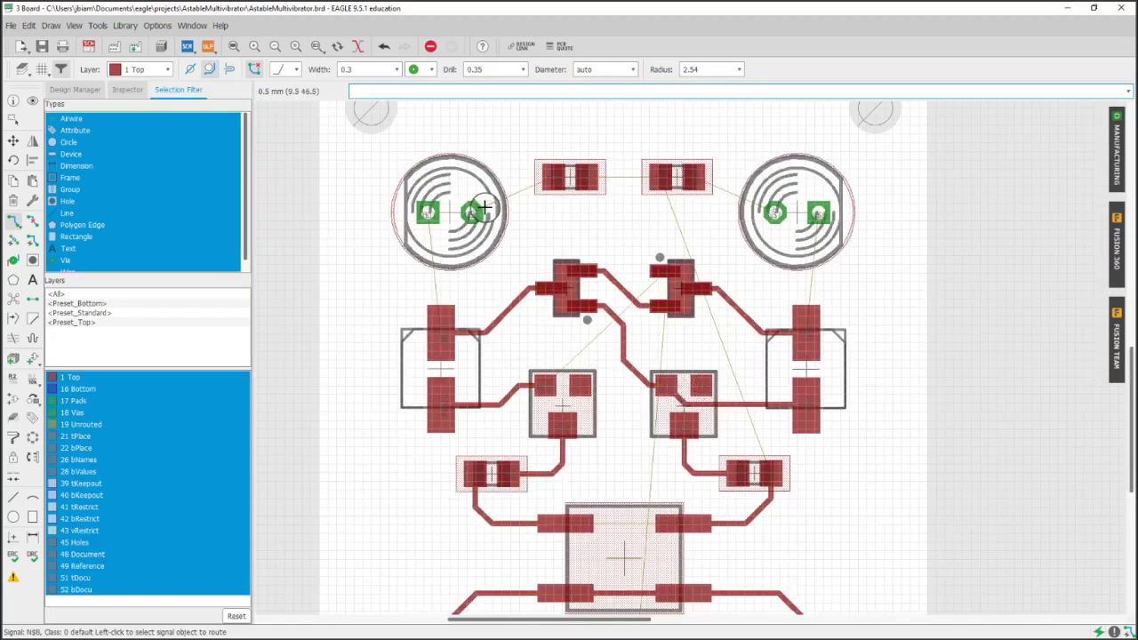
click(429, 224)
scroll(429, 241, up, 2)
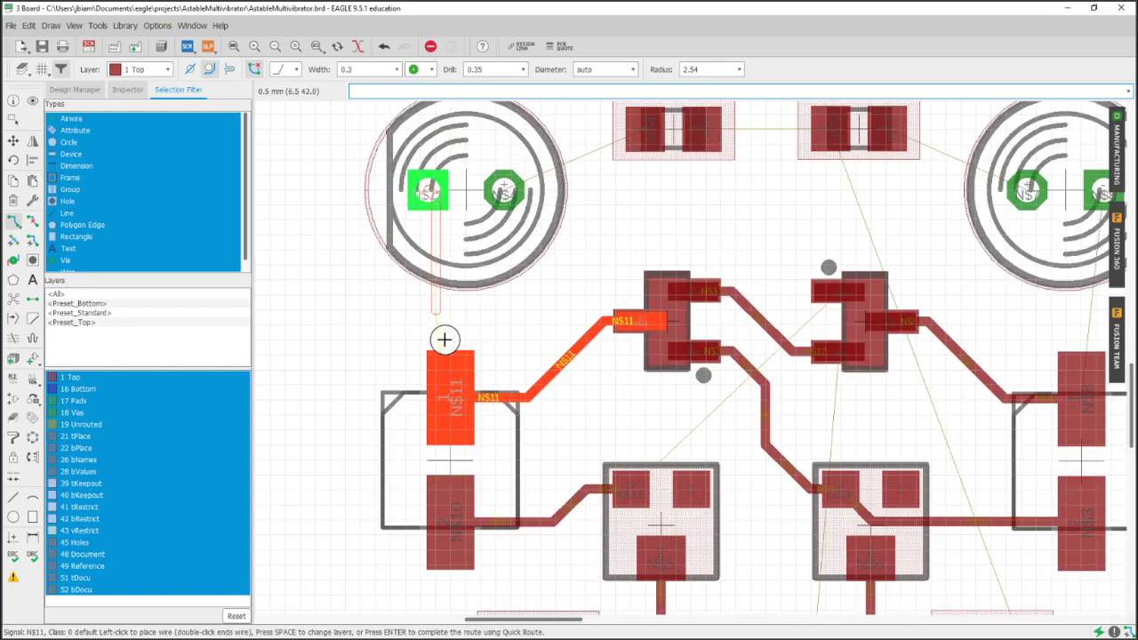
click(447, 408)
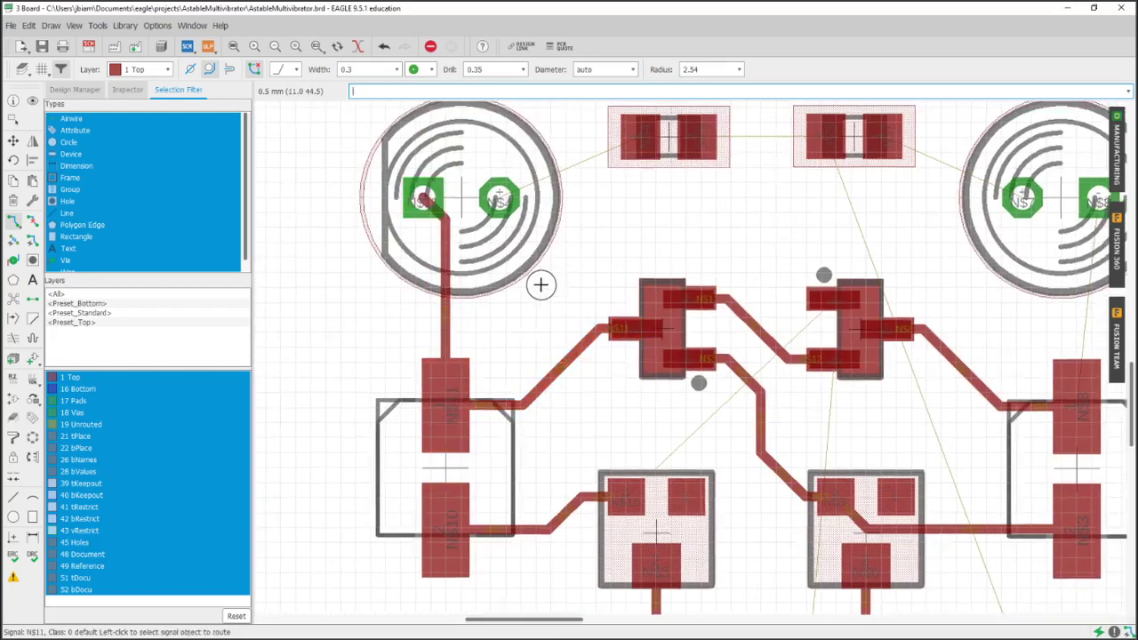
middle_drag(502, 192, 416, 281)
click(416, 281)
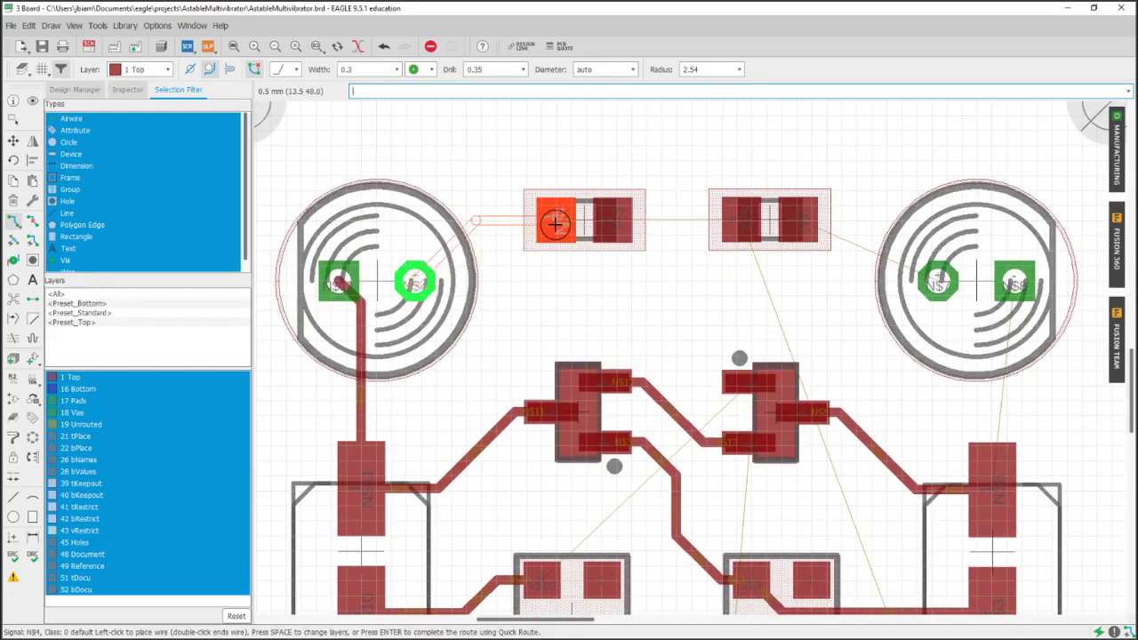
click(554, 224)
Step: Route 3V5 between the upper resistors, N$7 to the right round part, and N$8 to the side pad
click(612, 224)
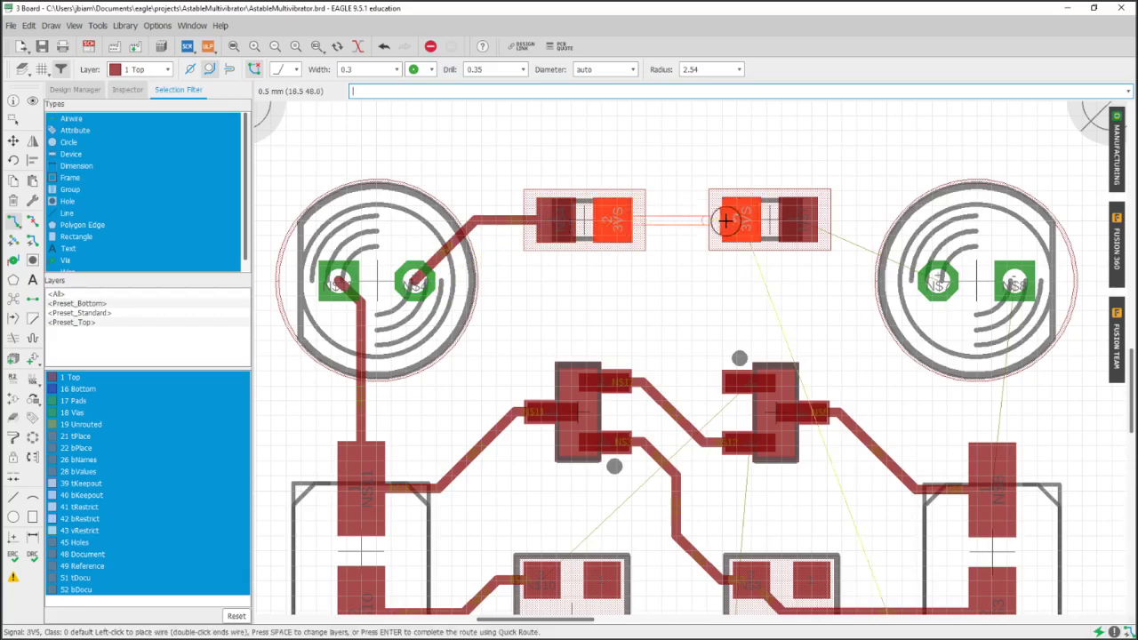
click(742, 222)
click(816, 229)
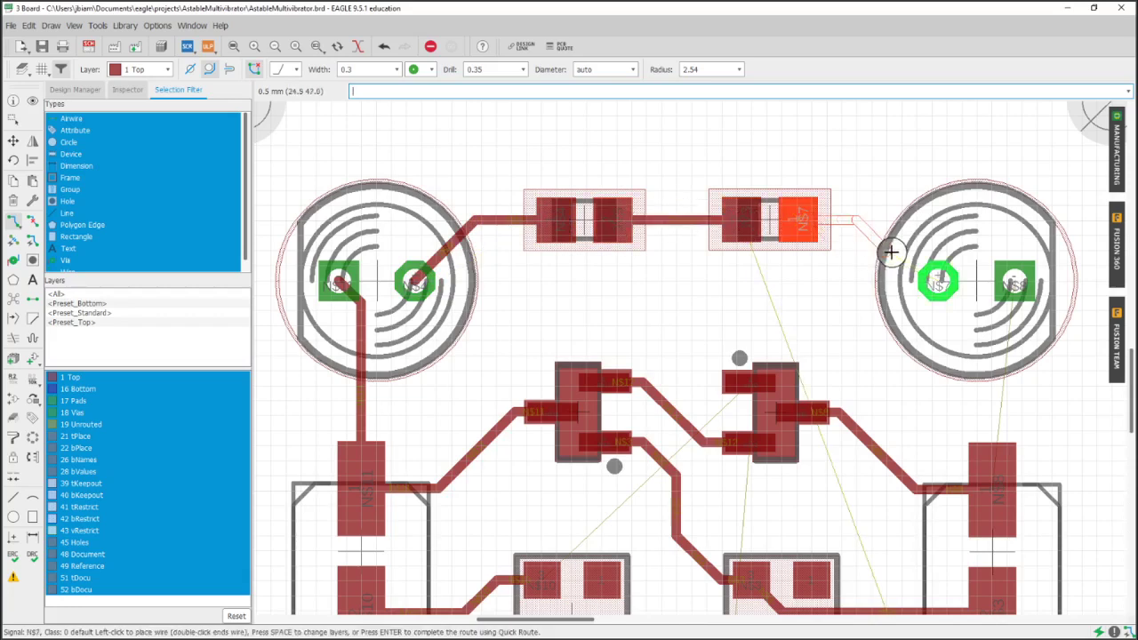
click(935, 281)
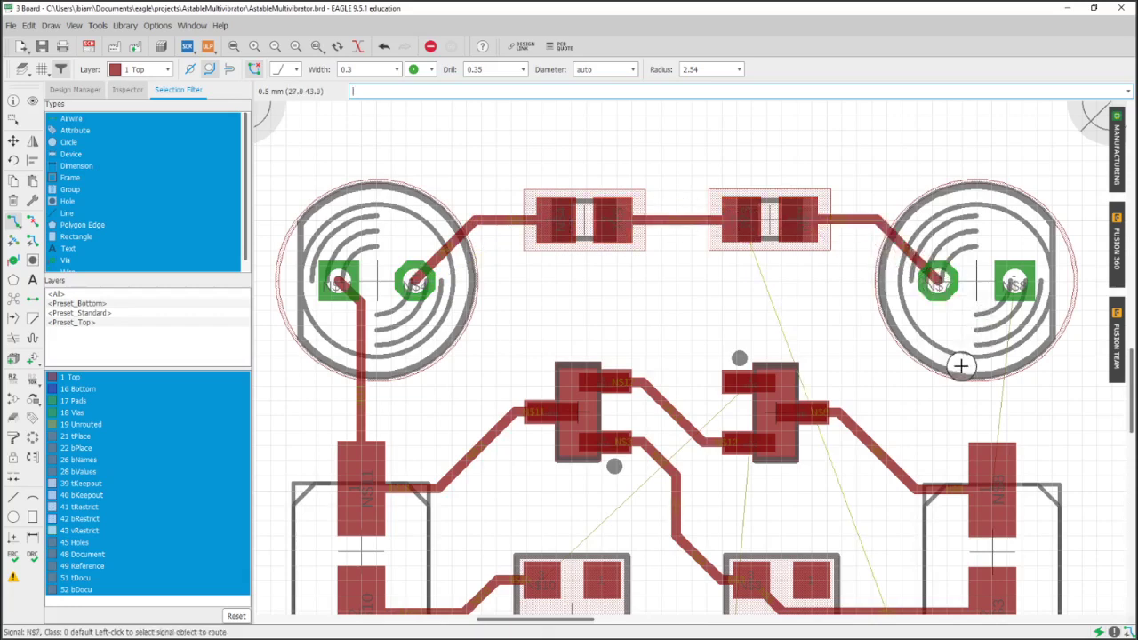
middle_drag(960, 363, 959, 325)
click(1006, 249)
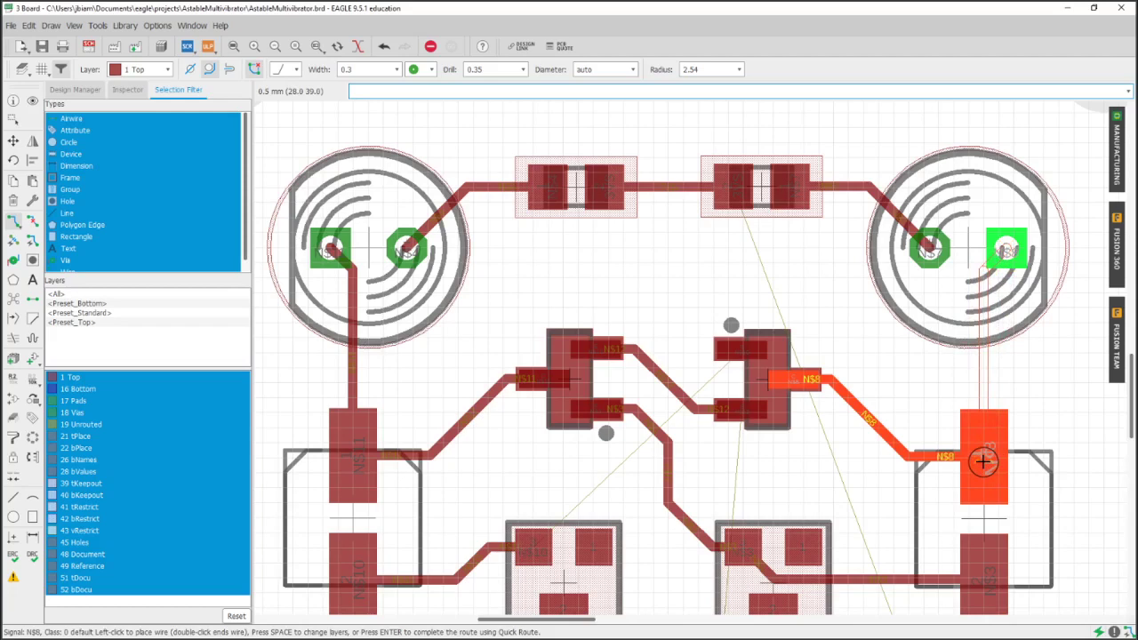
click(981, 456)
scroll(981, 455, down, 5)
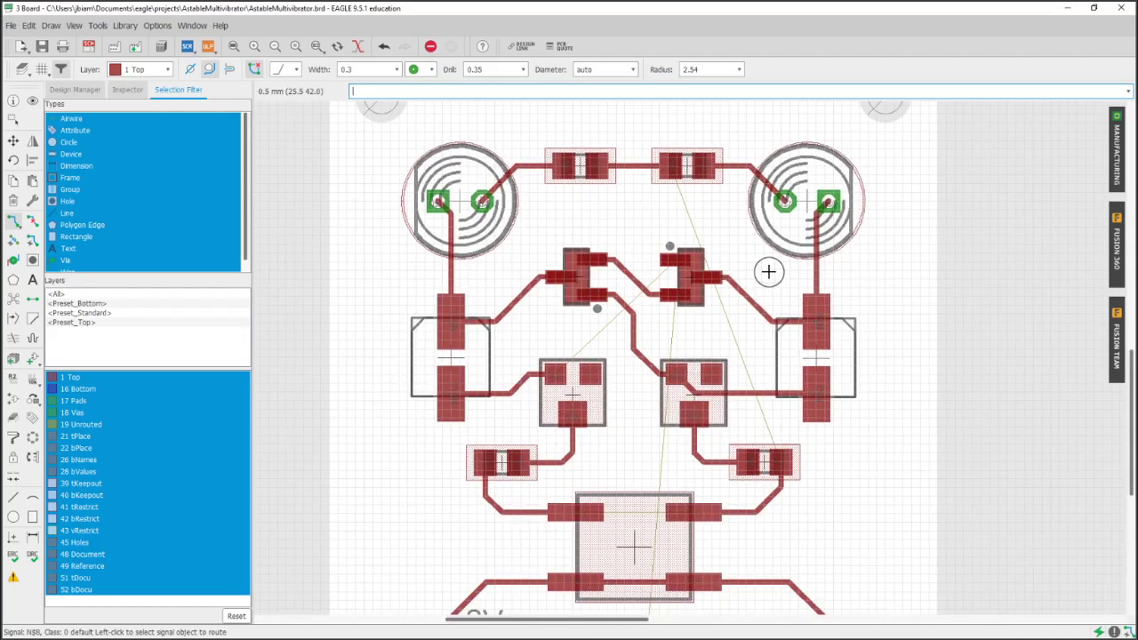
Step: Save the board, then route N$10 on the bottom layer between two vias to the lower transistor pad
key(ctrl+s)
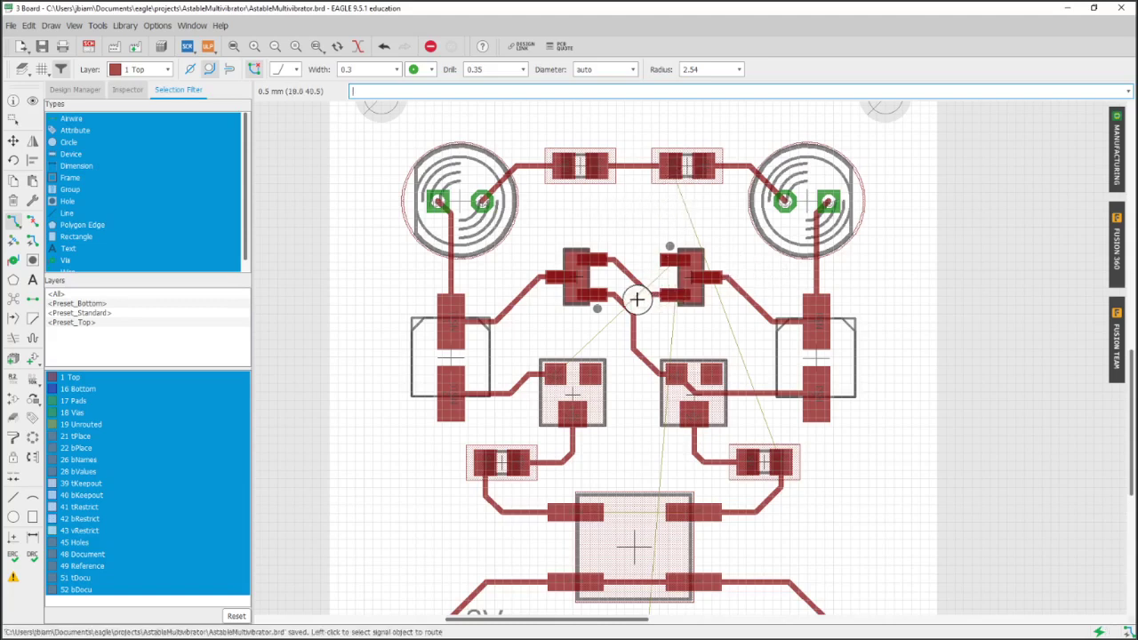
scroll(638, 300, up, 2)
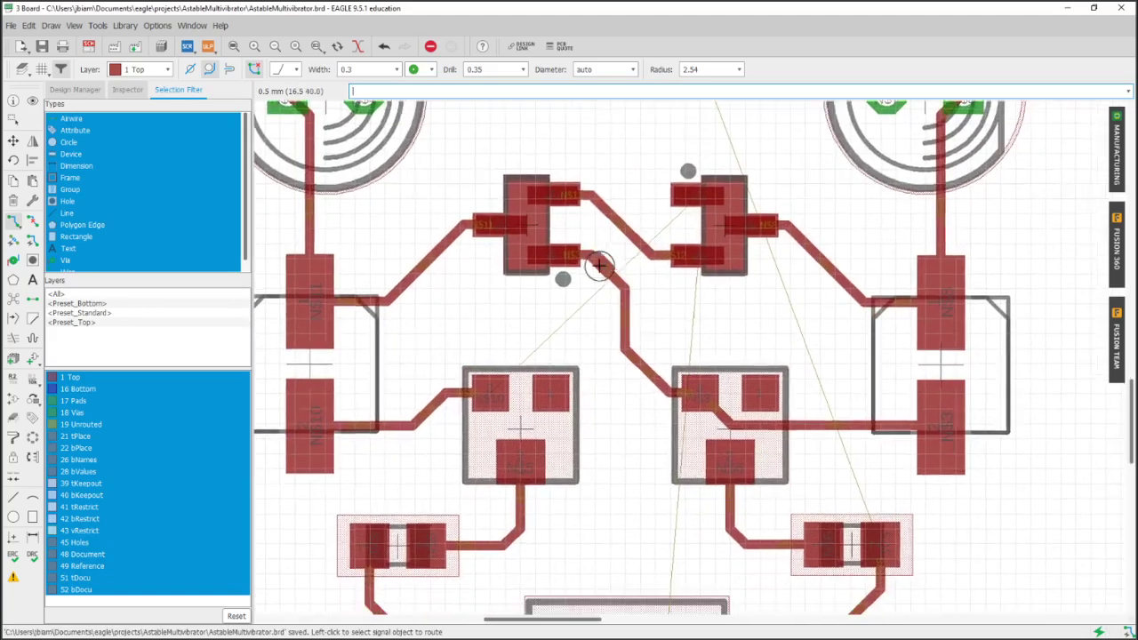
click(694, 190)
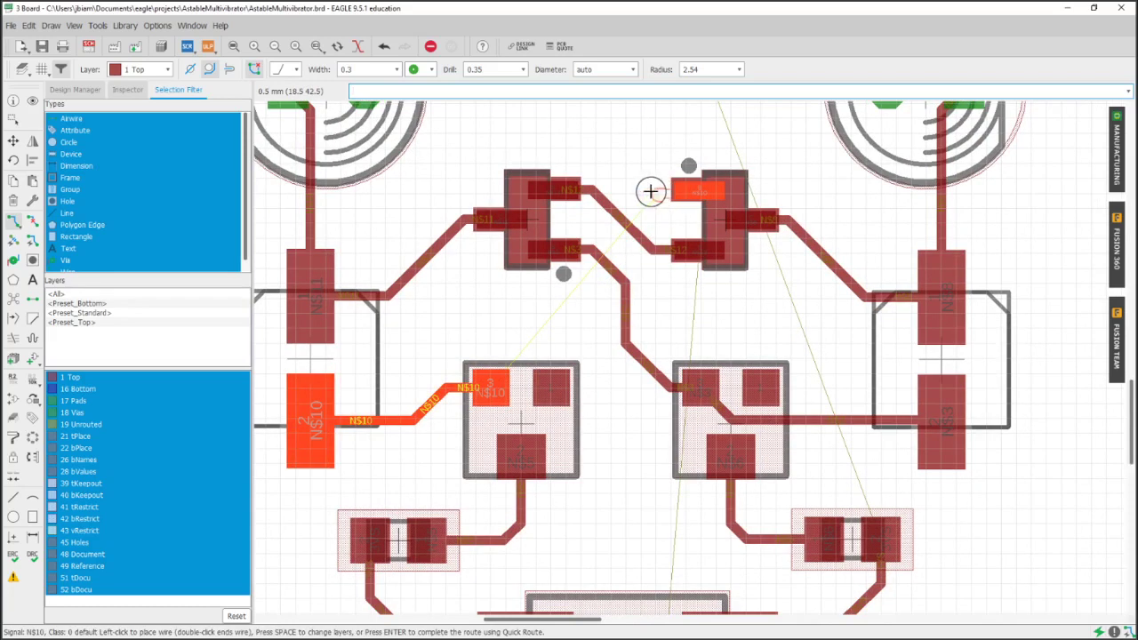
key(space)
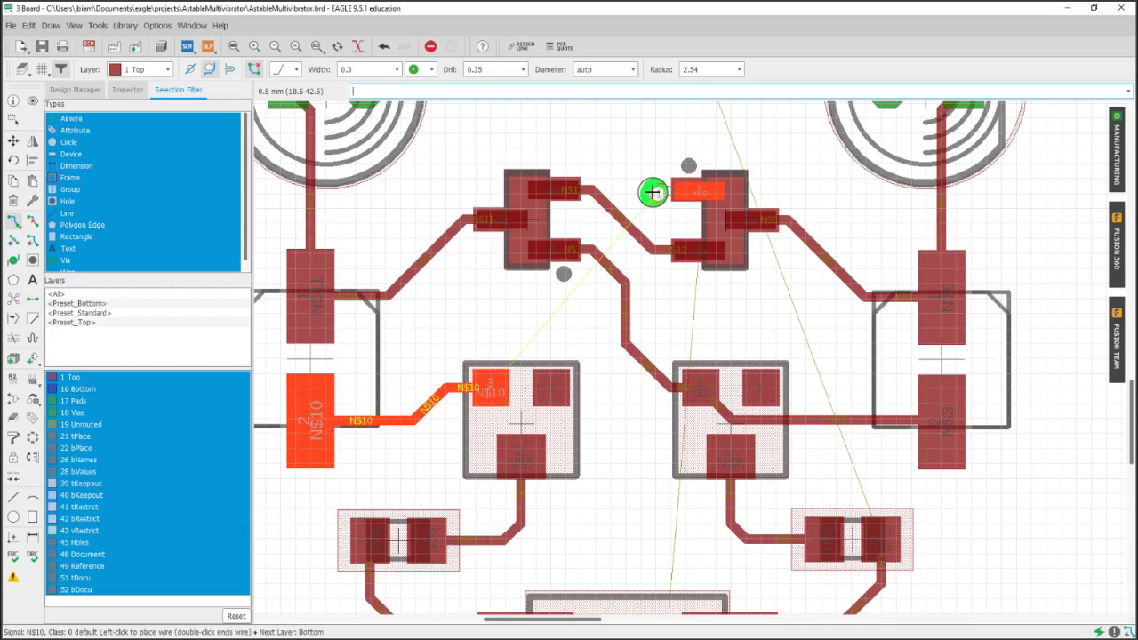
click(652, 192)
key(space)
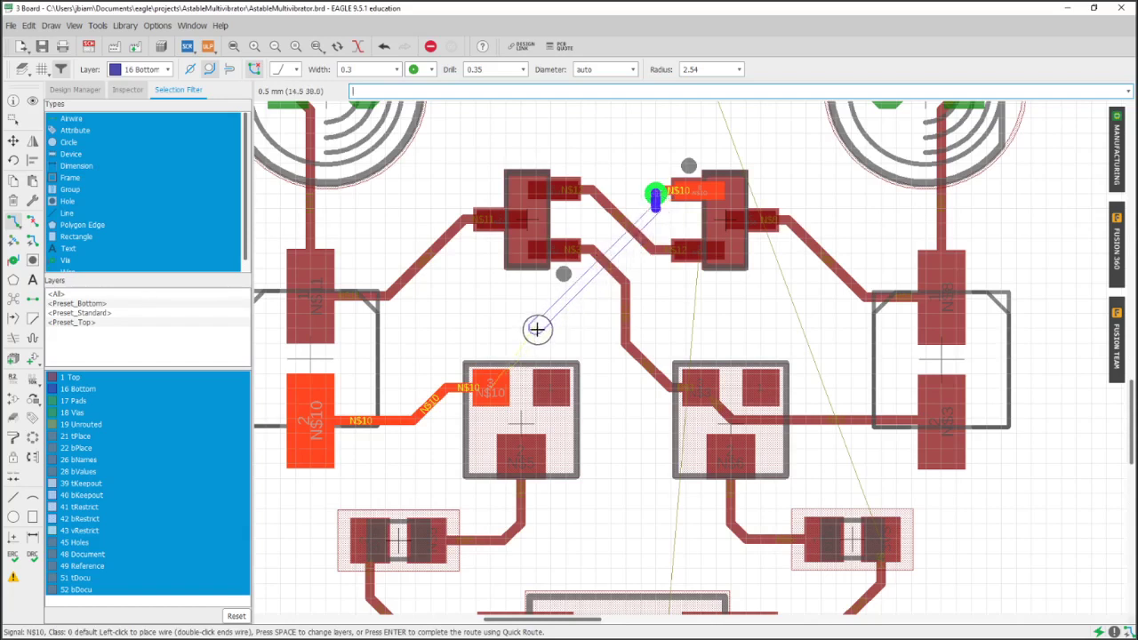
click(535, 328)
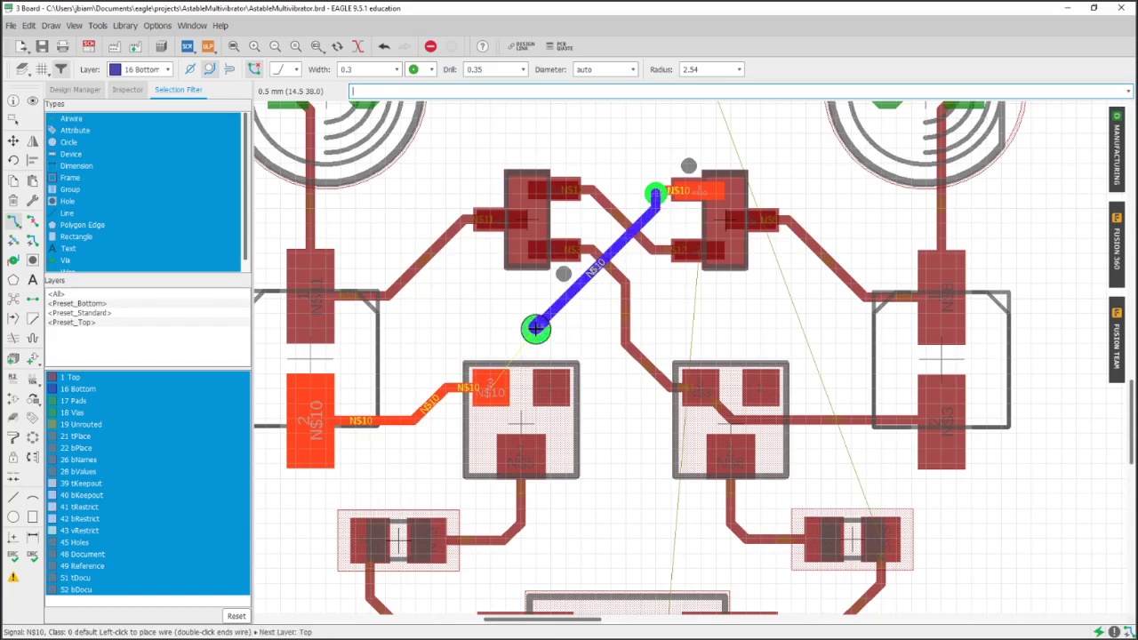
middle_click(535, 328)
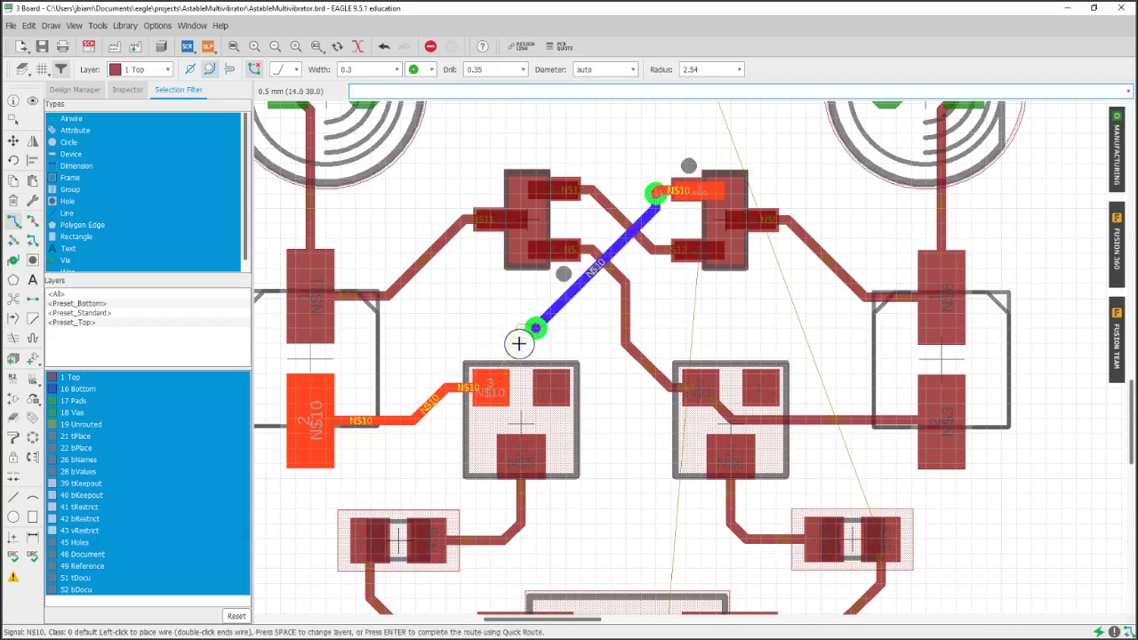
click(486, 387)
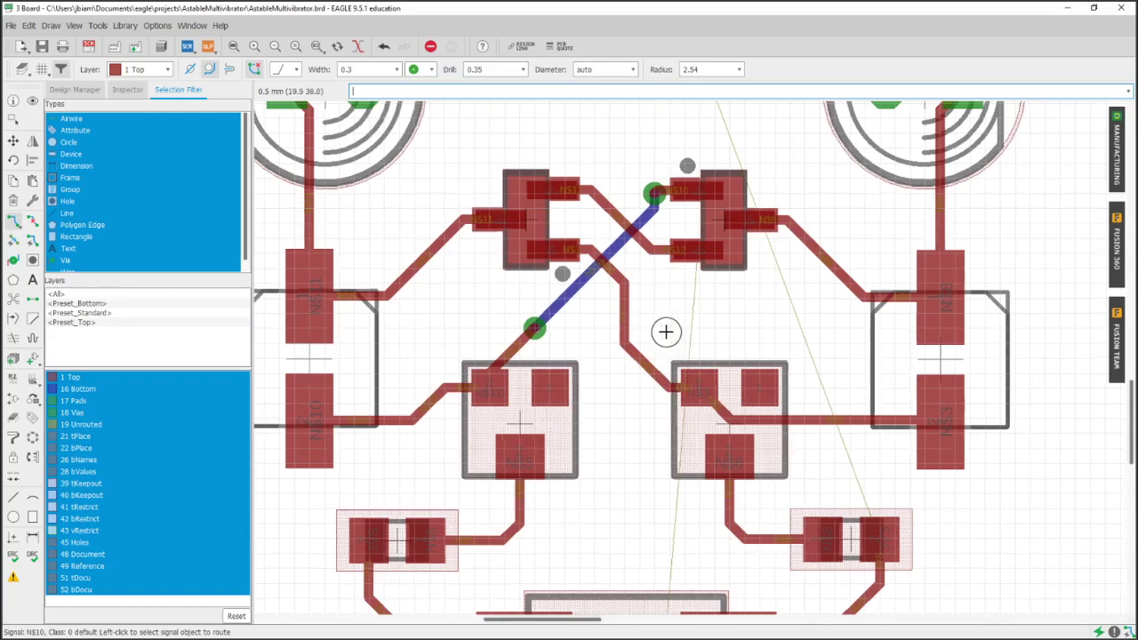
Step: Resume airwire routing, starting and then cancelling an N$12 route
middle_drag(665, 330, 620, 331)
click(92, 167)
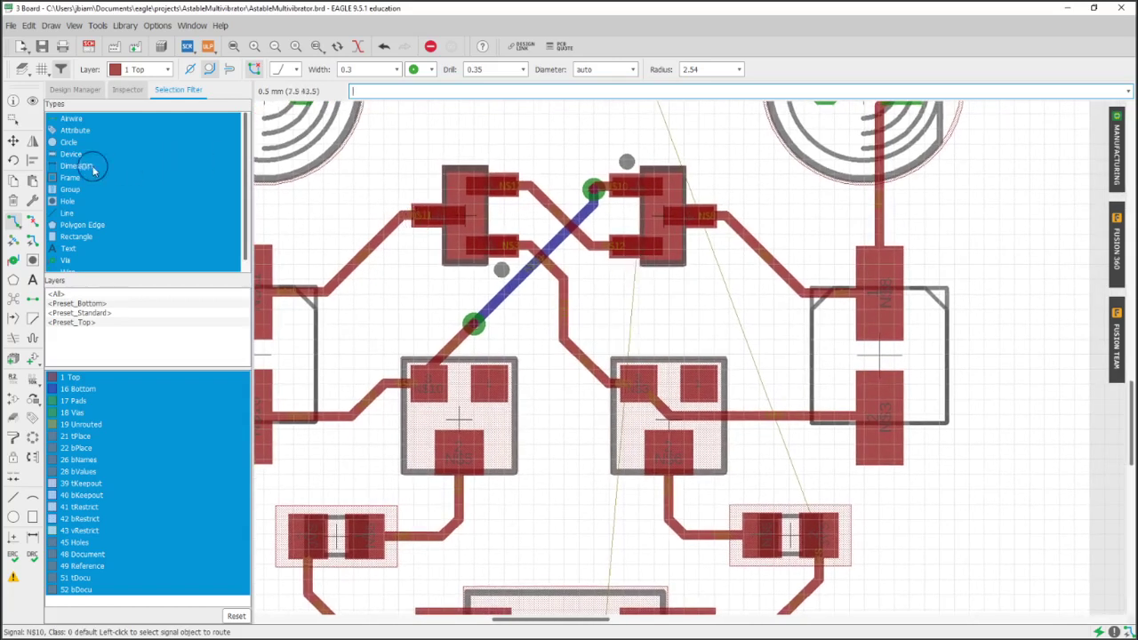
click(13, 223)
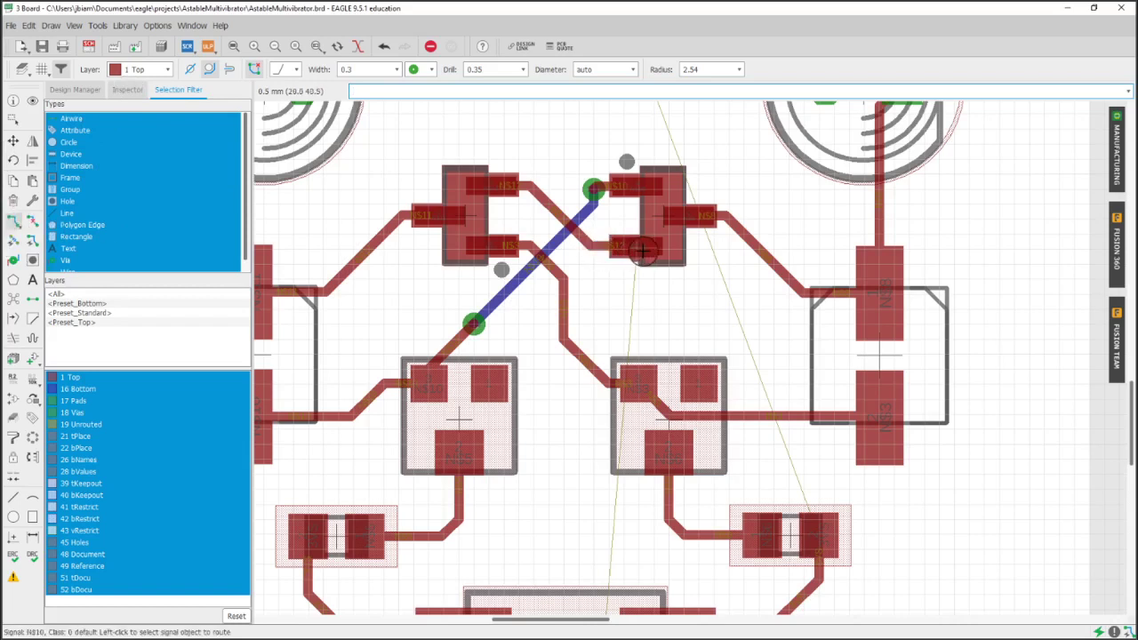
click(637, 250)
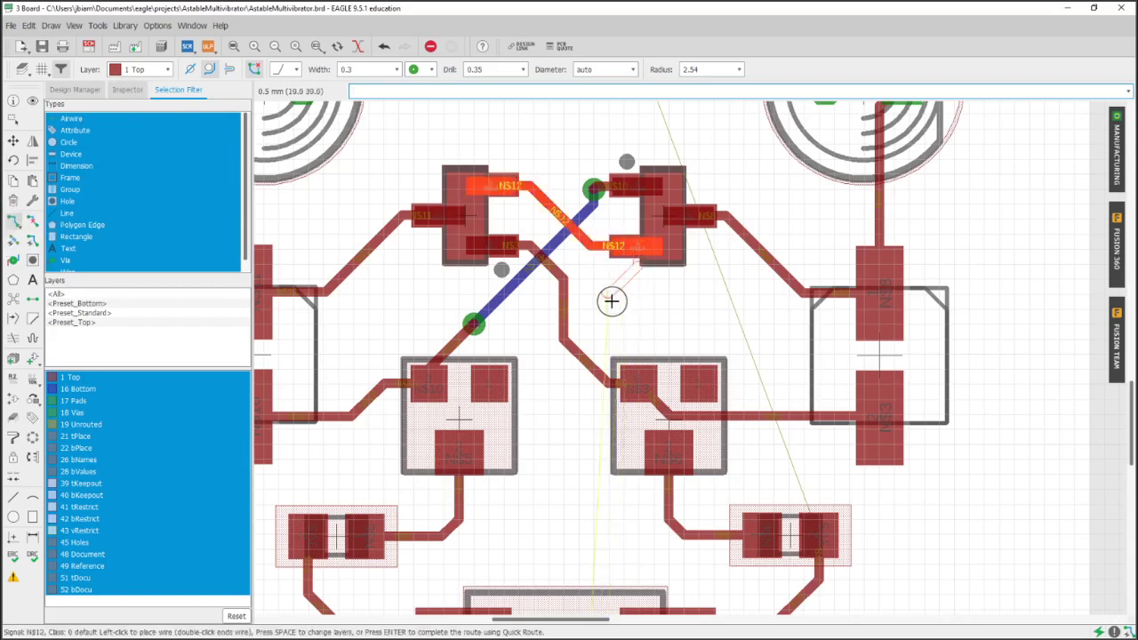
key(Escape)
middle_drag(609, 299, 548, 302)
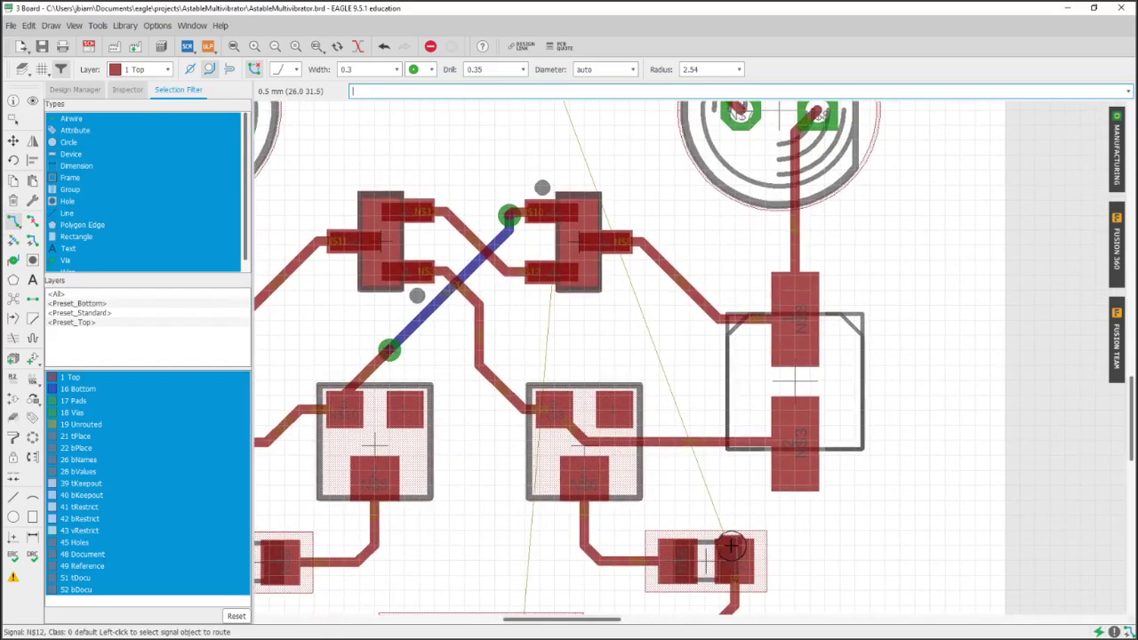
scroll(730, 545, down, 1)
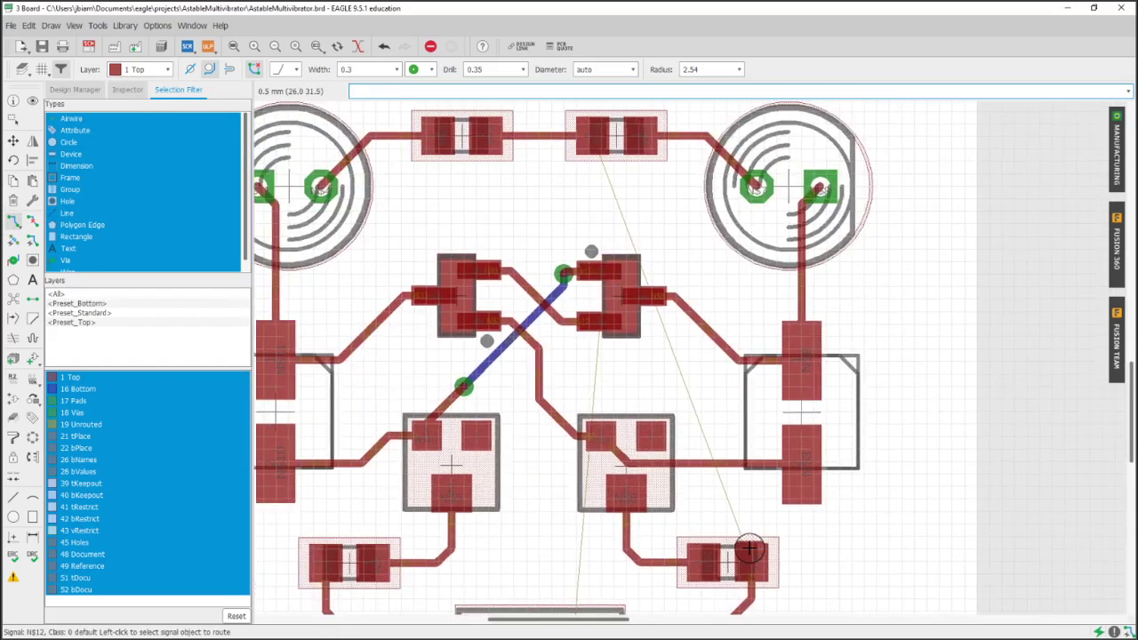
Step: Run 3V5 on the bottom layer between two vias toward the lower-left resistor and save
click(593, 146)
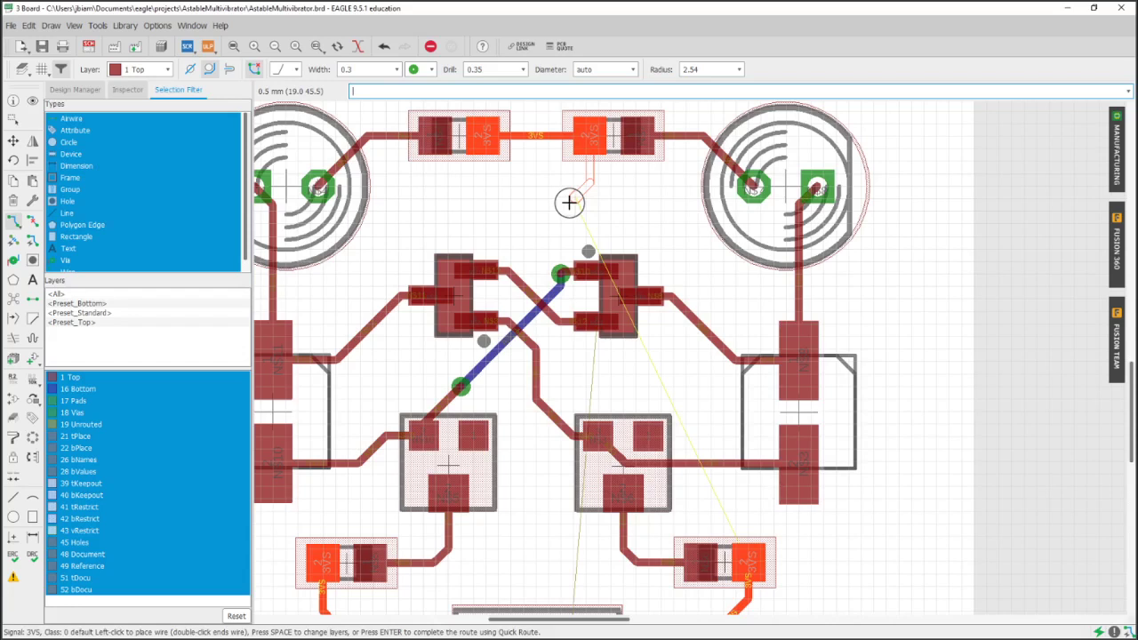
key(space)
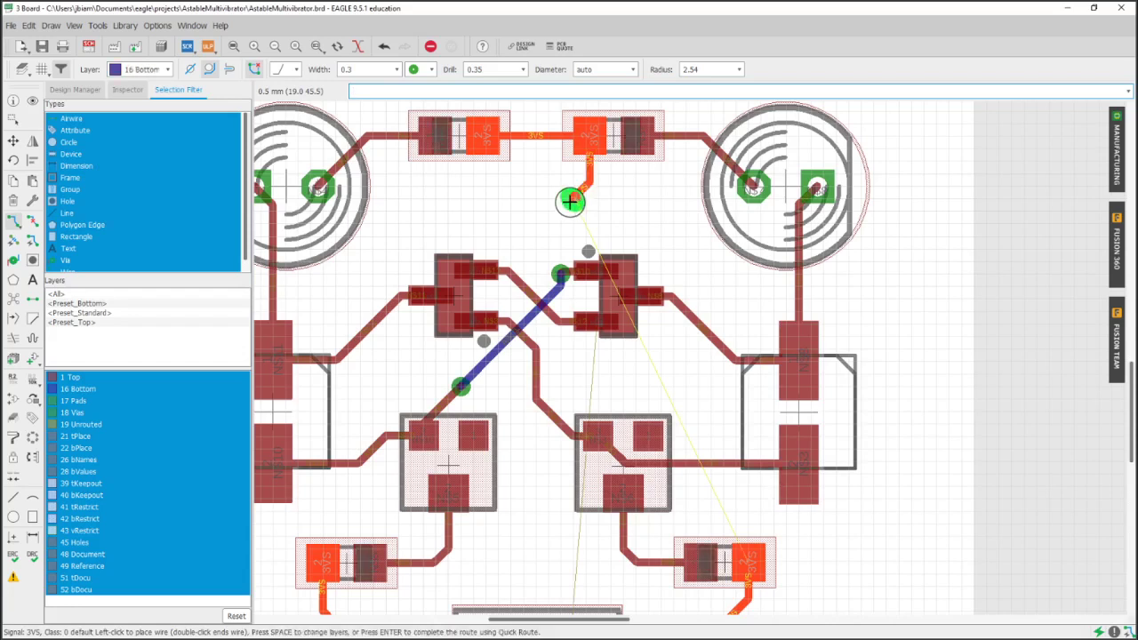
click(571, 199)
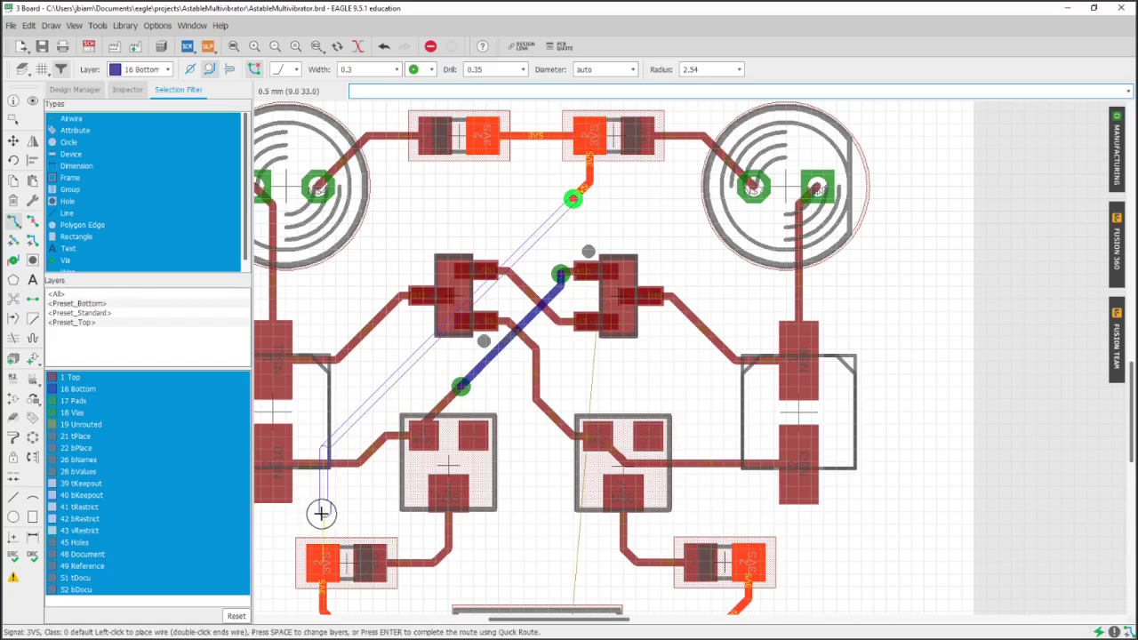
key(space)
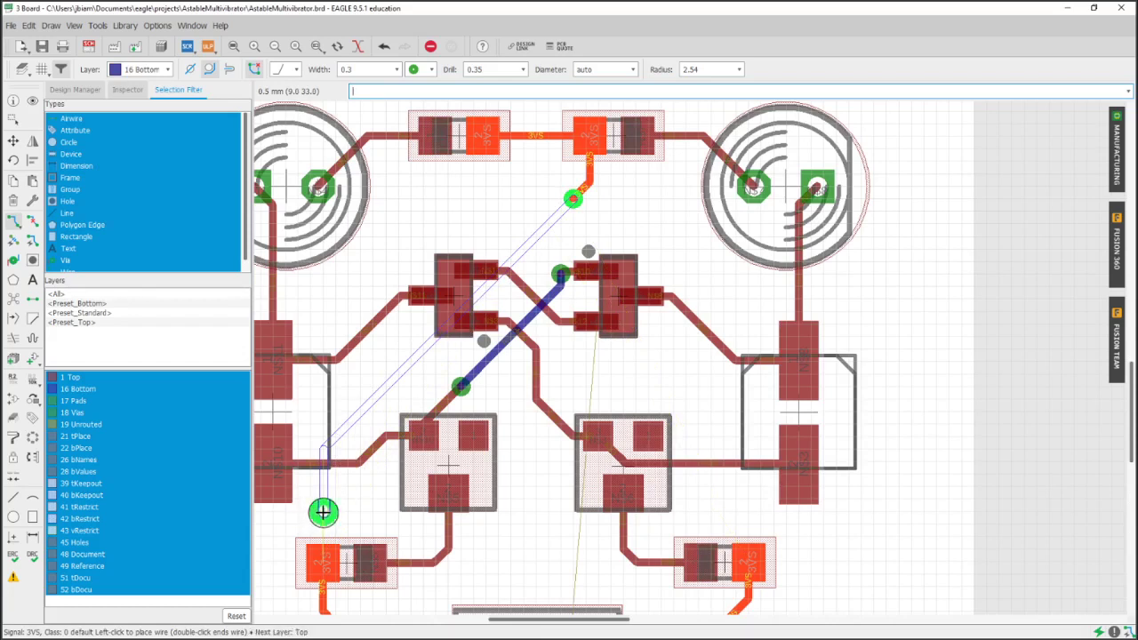
click(323, 511)
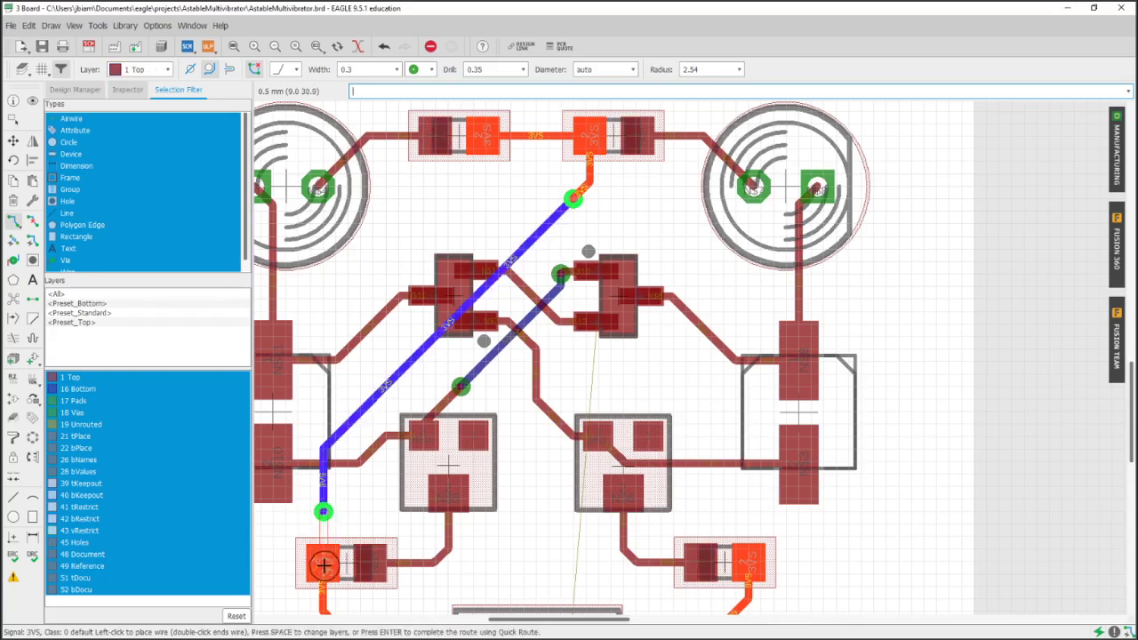
key(Escape)
scroll(533, 520, down, 3)
ctrl+scroll(559, 401, down, 2)
key(ctrl+s)
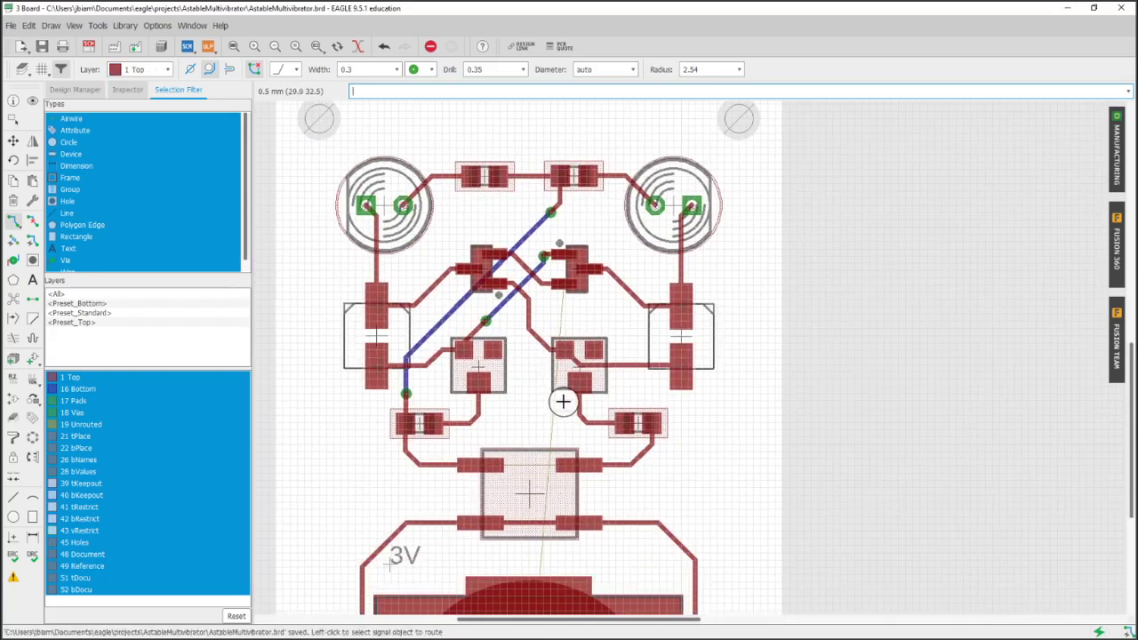
scroll(560, 286, up, 5)
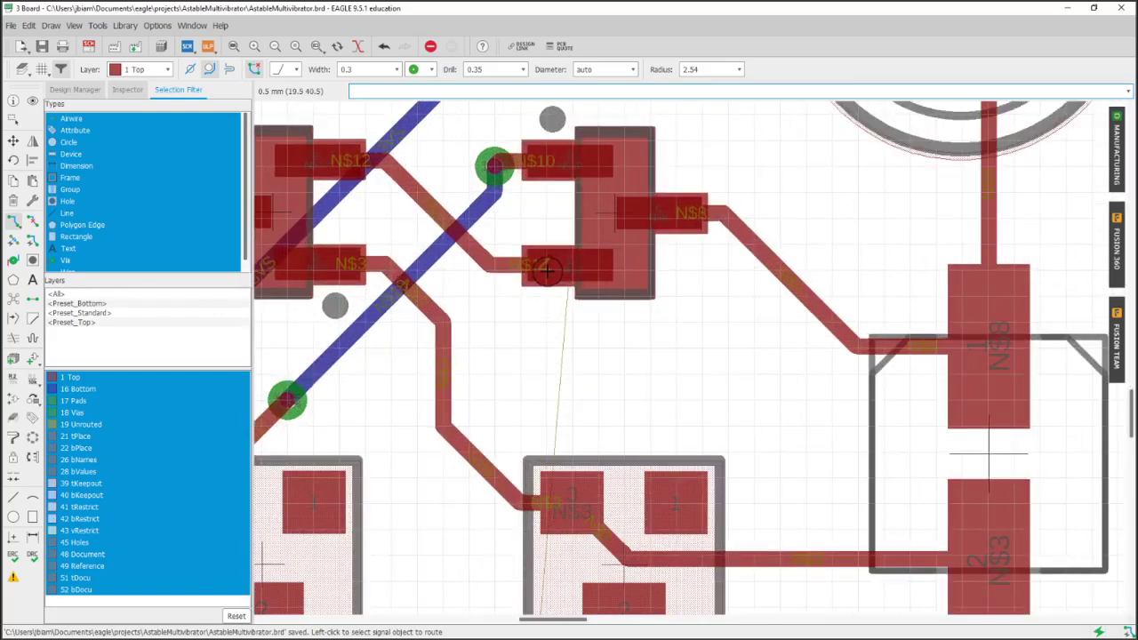
Step: Route N$12 from the transistor pad to a bottom-layer via just below it
click(547, 270)
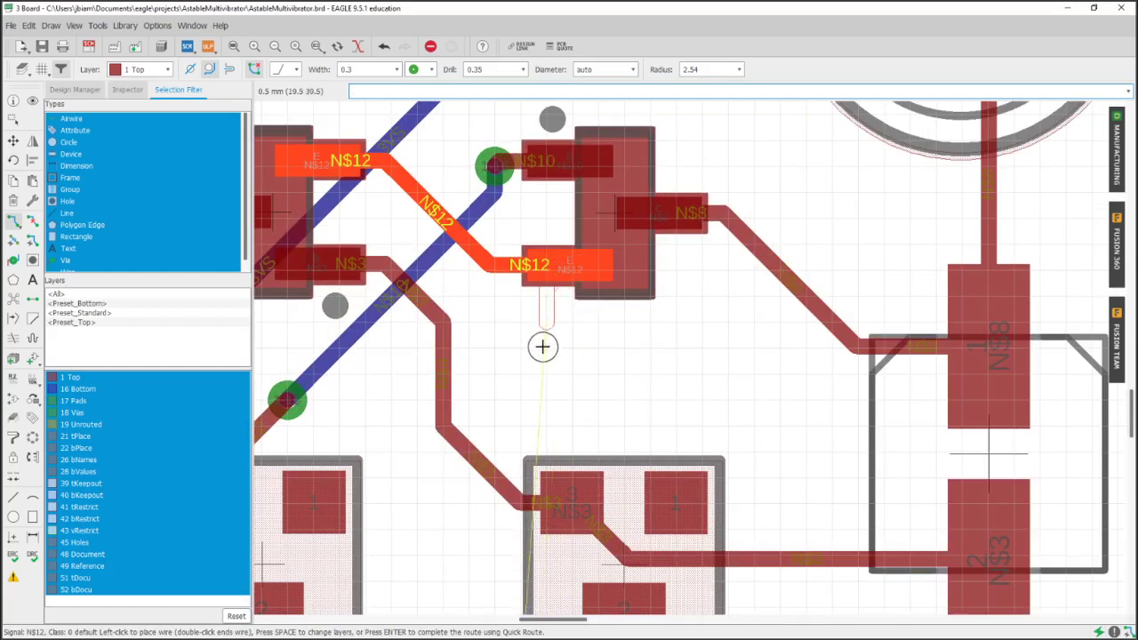
key(space)
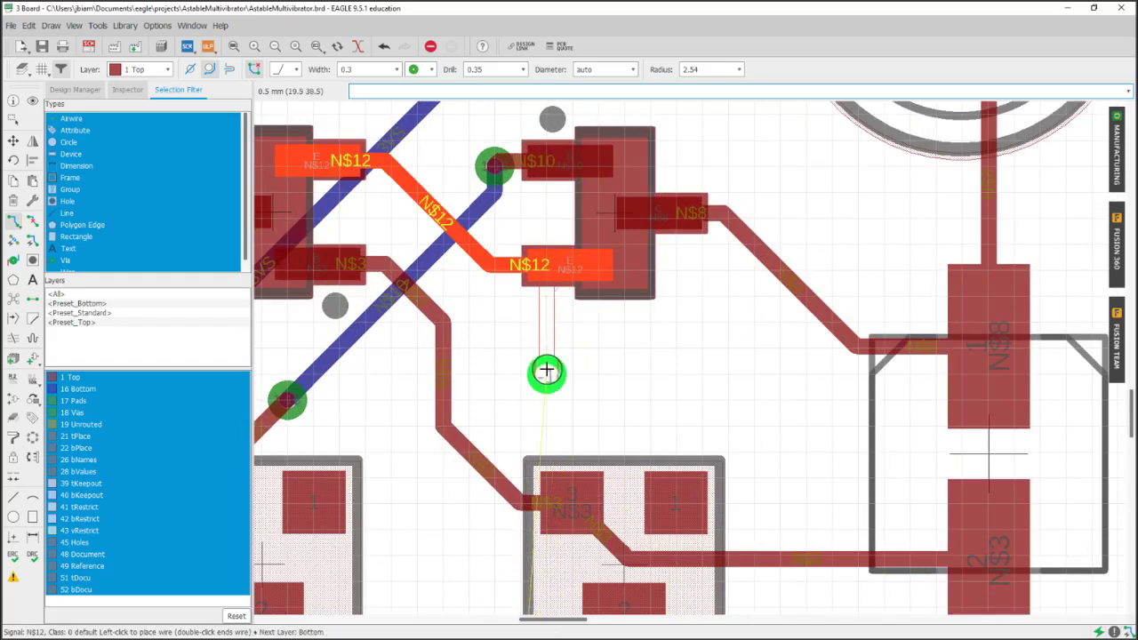
click(546, 371)
key(Escape)
Step: Zoom and pan to bring the battery's round N$12 centre pad into close view
scroll(710, 407, down, 2)
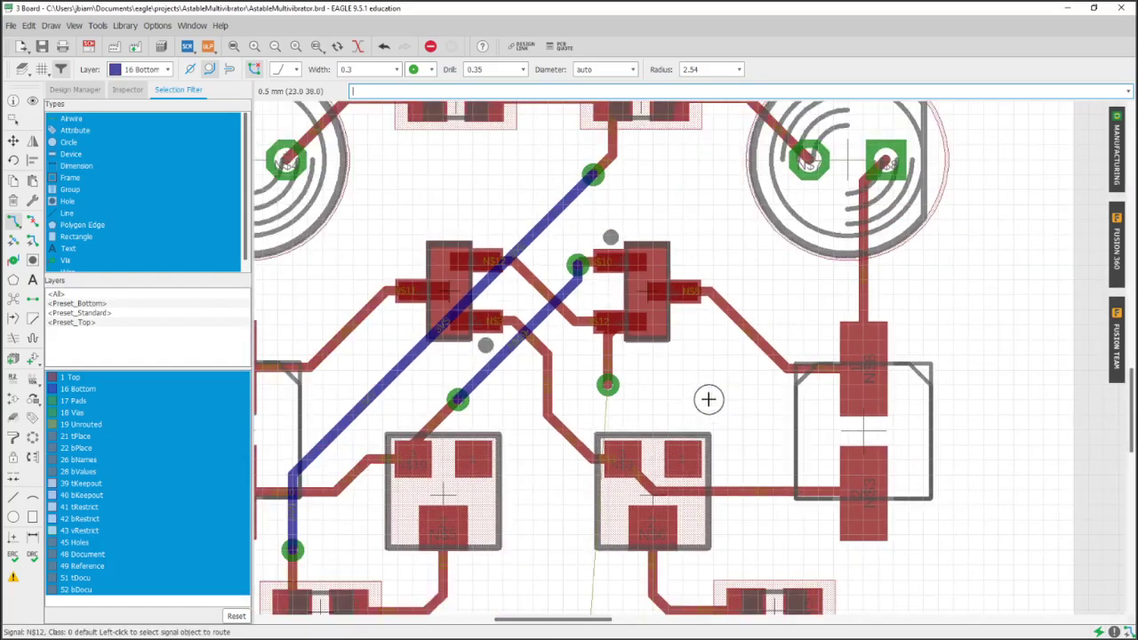
scroll(708, 399, down, 1)
scroll(675, 311, down, 1)
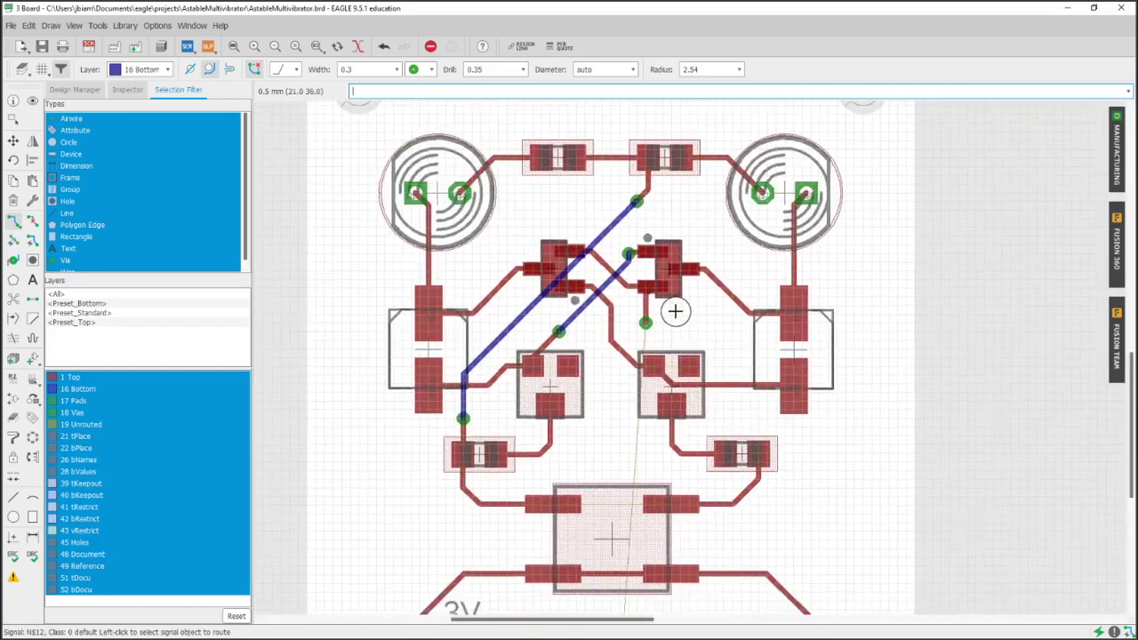
shift+scroll(674, 311, down, 2)
scroll(641, 297, down, 1)
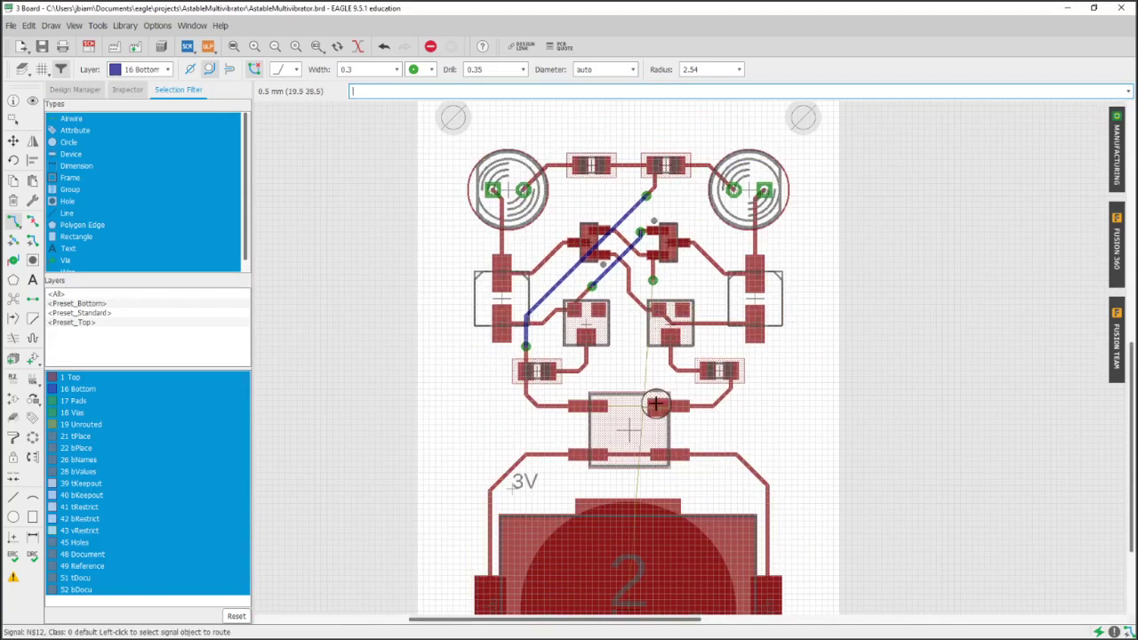
shift+scroll(640, 386, down, 6)
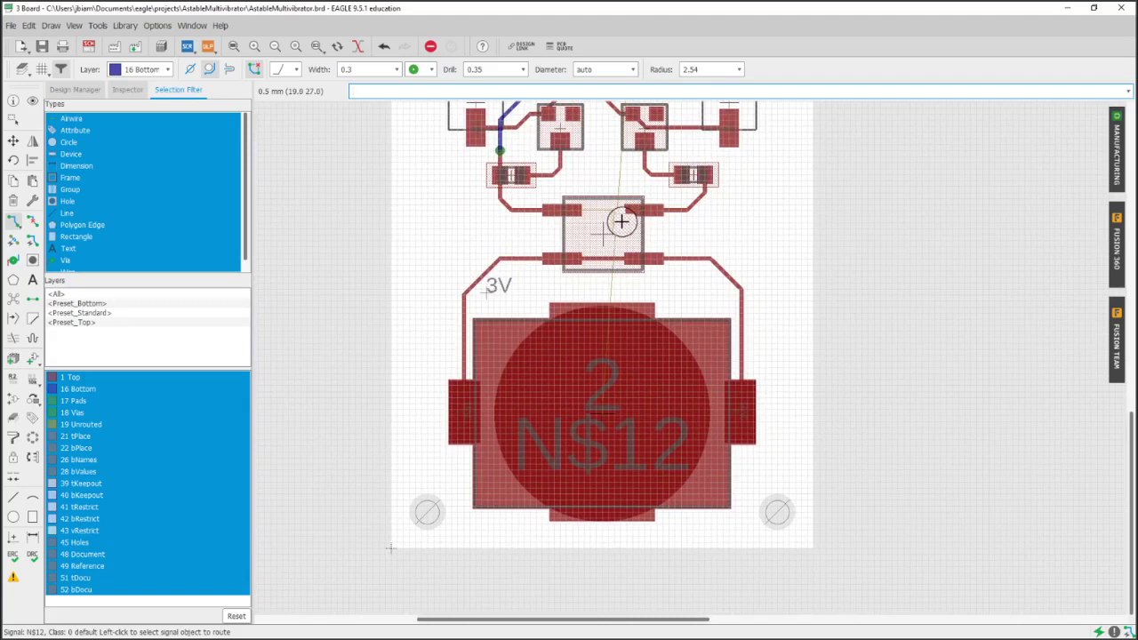
scroll(615, 416, up, 3)
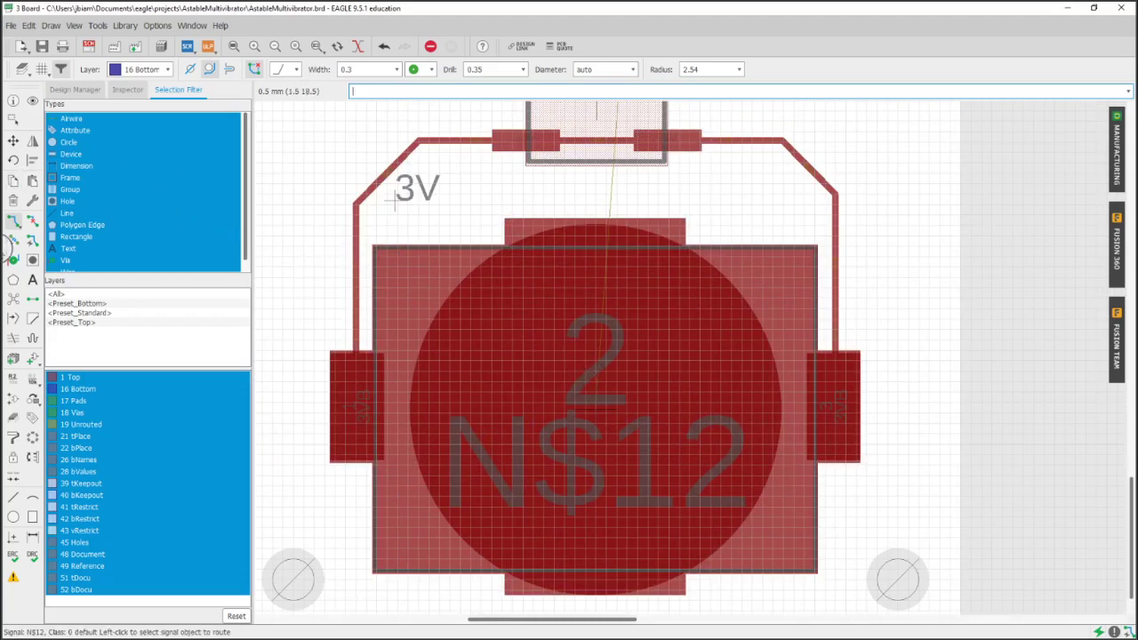
Step: Activate the Via tool and zoom in on the battery's N$12 round pad
click(13, 259)
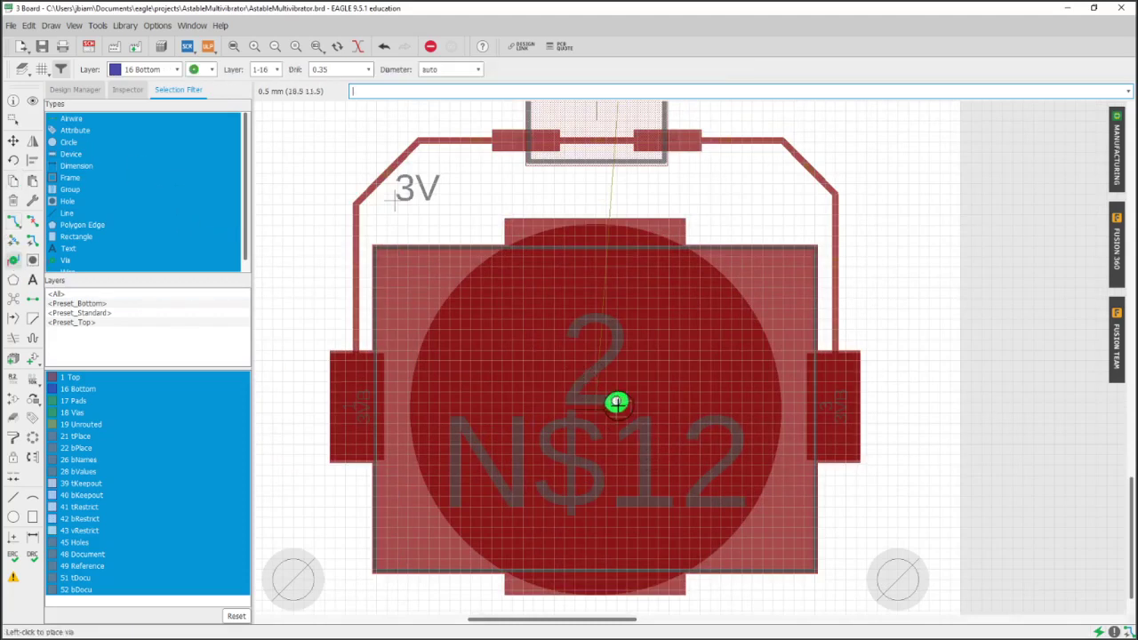
scroll(617, 401, up, 3)
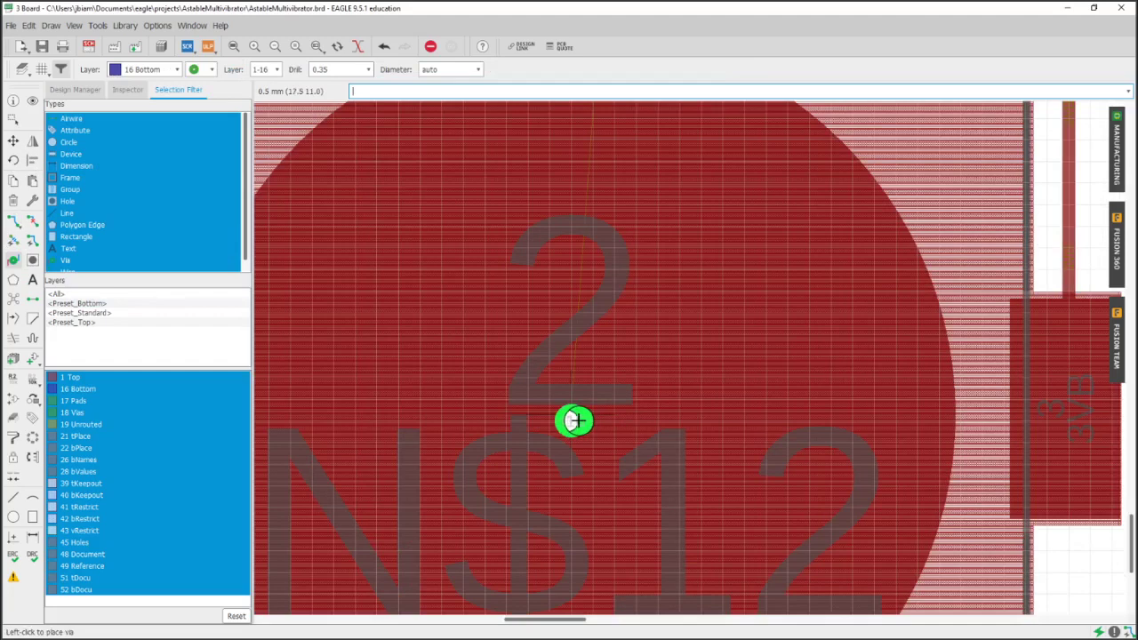
scroll(571, 421, up, 2)
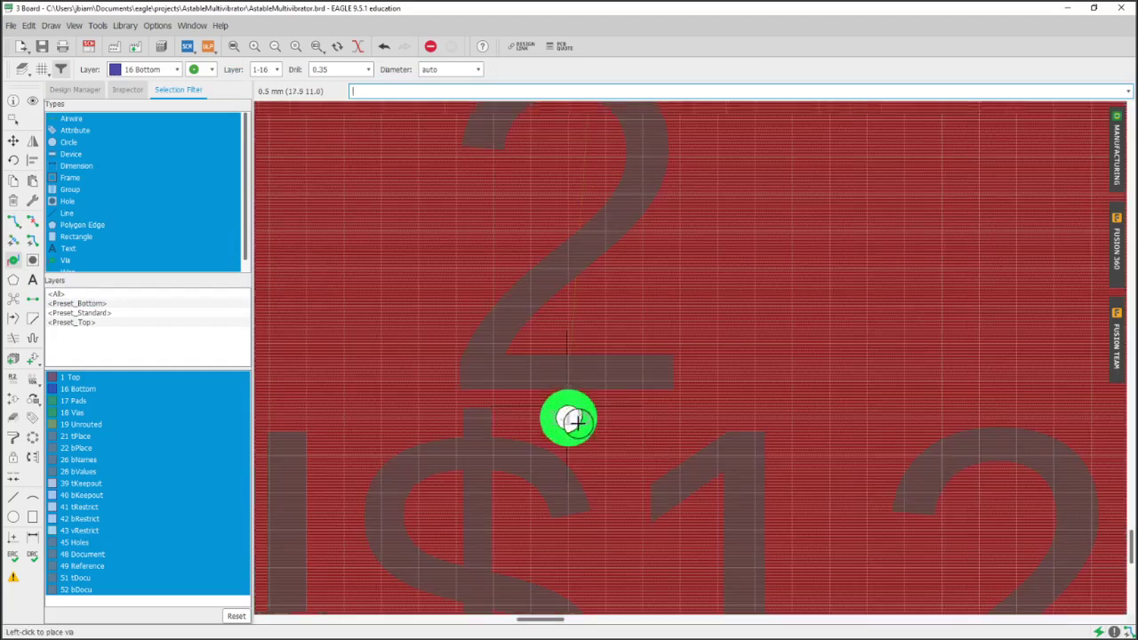
scroll(599, 399, down, 3)
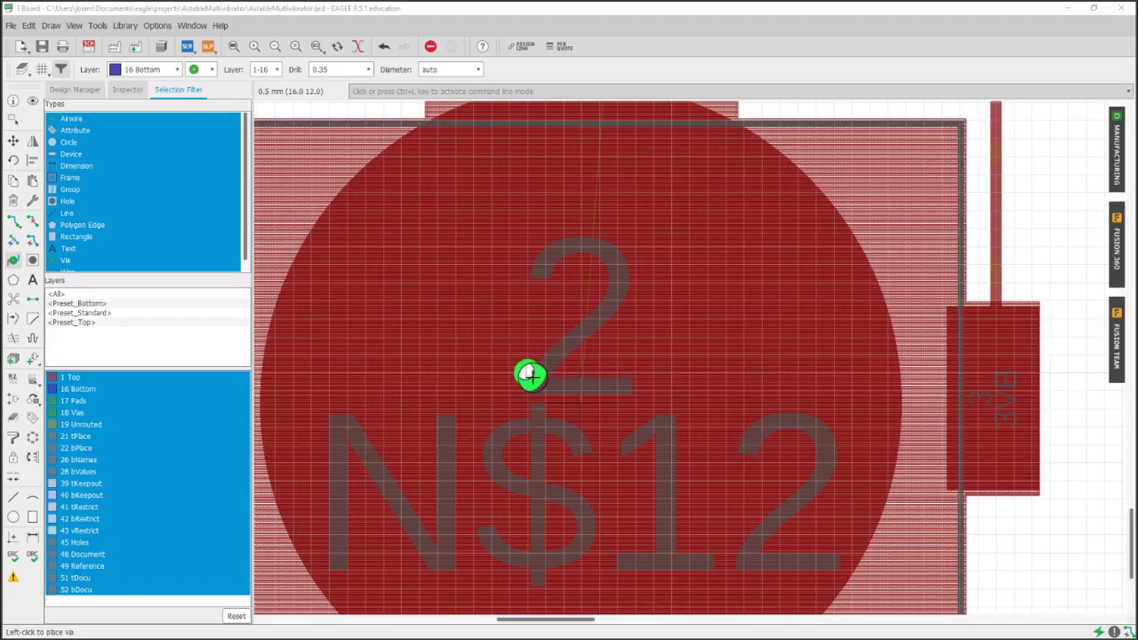
Step: Change the board grid size from 0.5 mm to 1 mm
click(42, 71)
double_click(56, 71)
text(1)
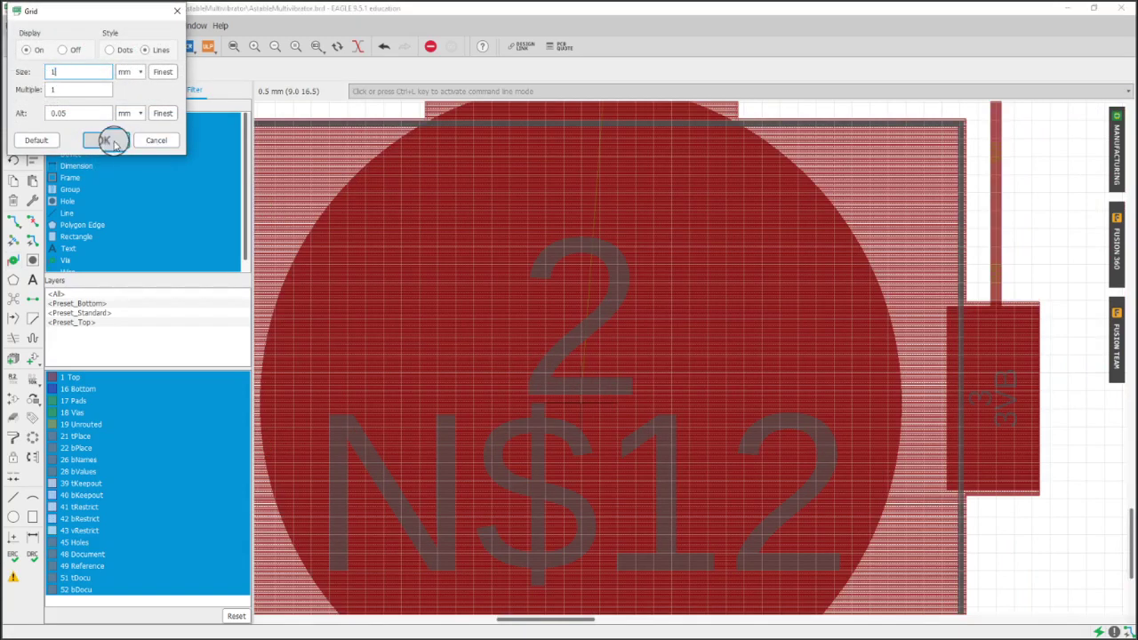
click(109, 140)
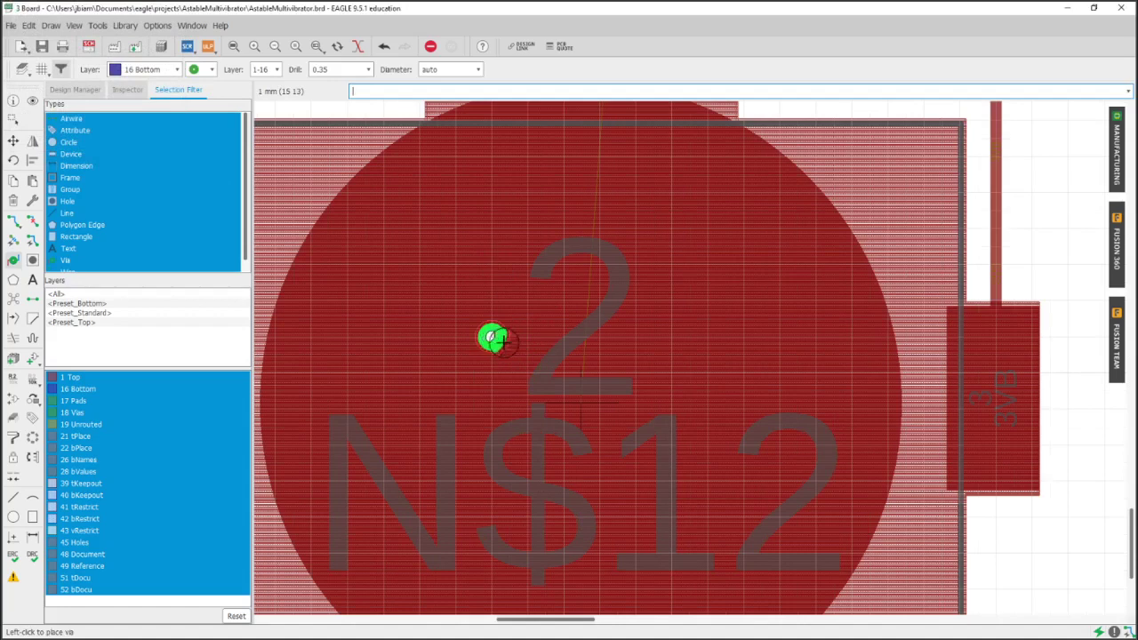
Step: Place four vias in a square around the 2 on the battery pad, then save AstableMultivibrator.brd
click(493, 338)
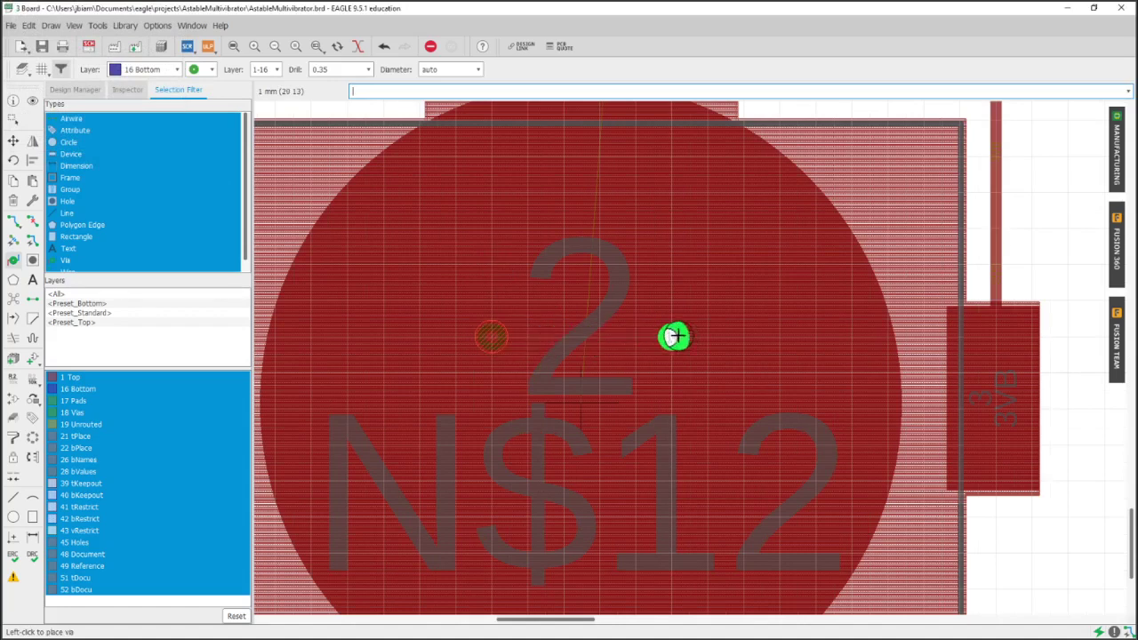
click(673, 336)
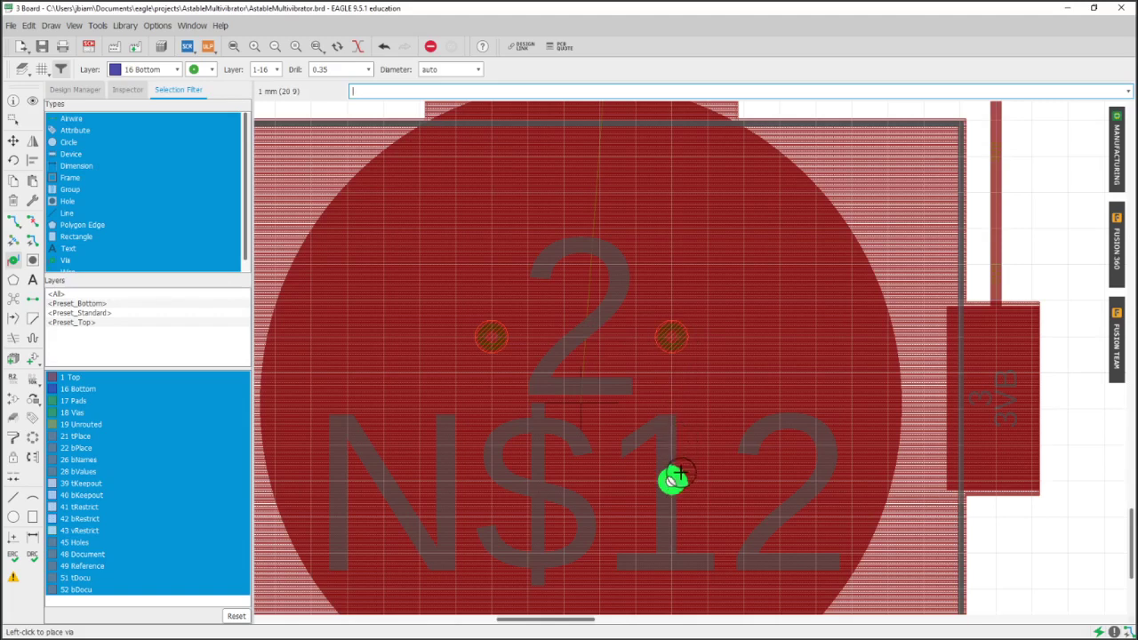
click(672, 481)
click(493, 480)
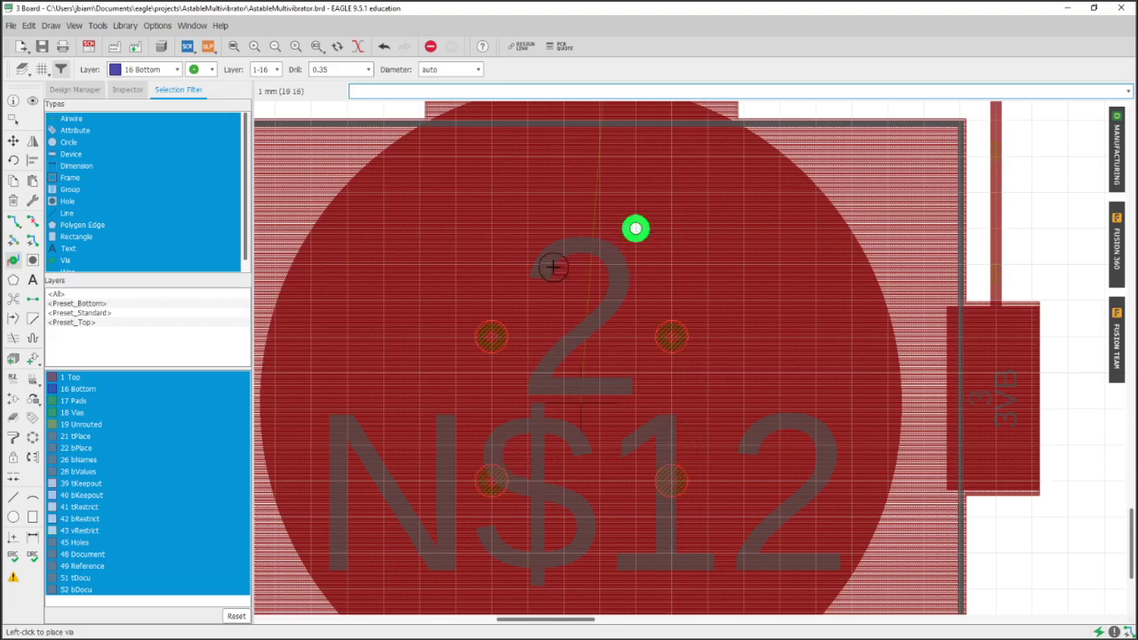
key(Escape)
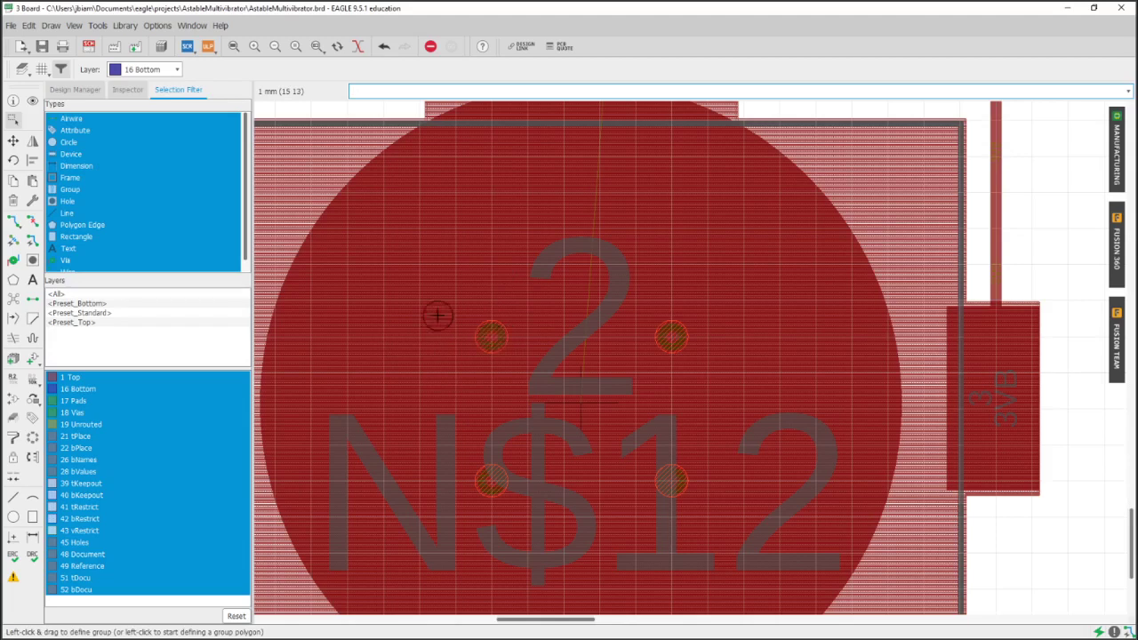
key(ctrl+s)
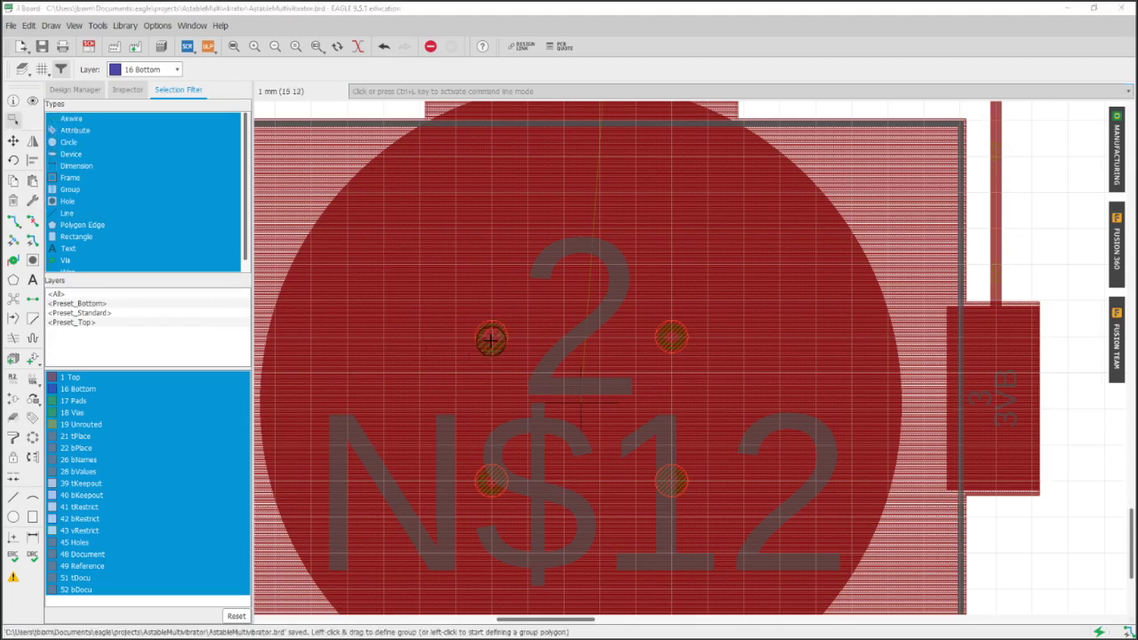
Step: Filter selection to vias, select one on the battery pad and read its Signal Name
click(78, 260)
scroll(77, 249, down, 1)
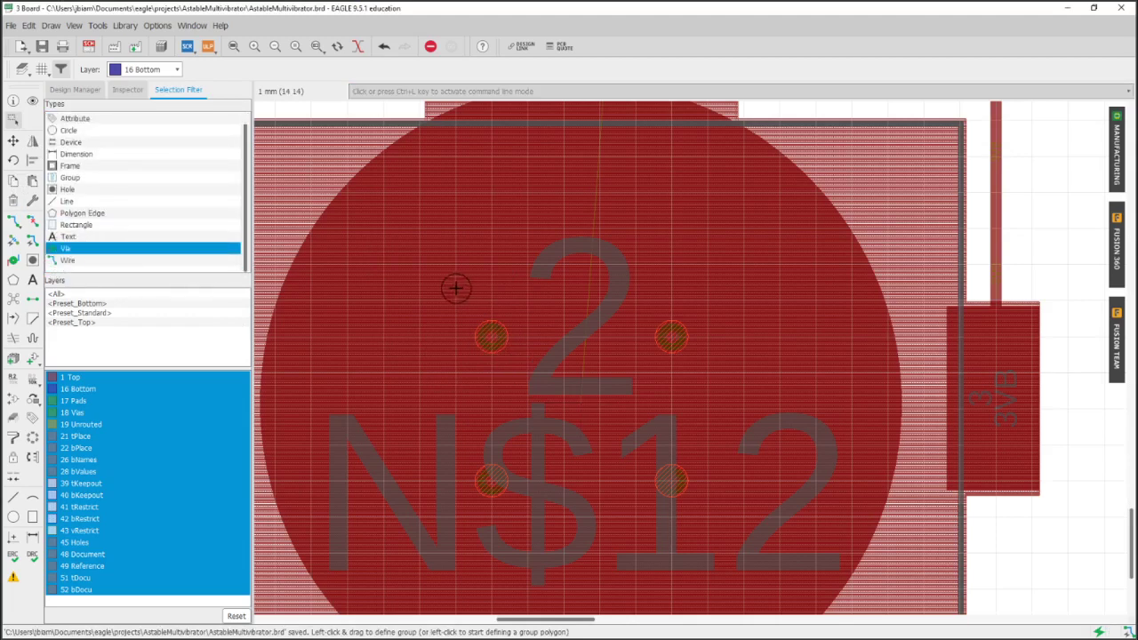
drag(457, 301, 548, 397)
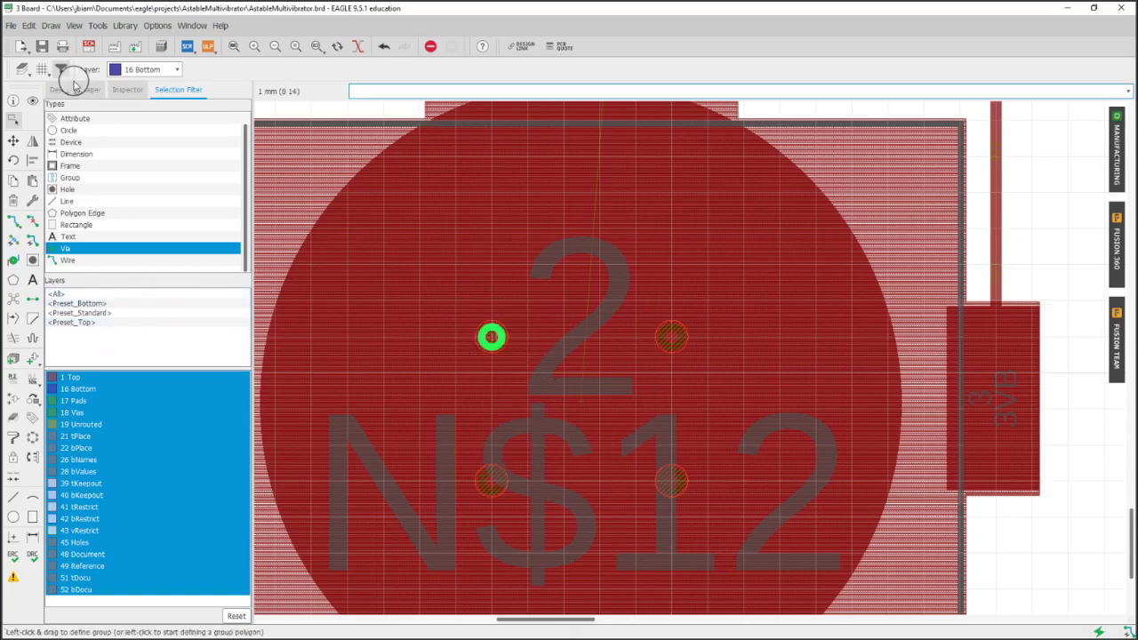
click(115, 91)
click(120, 295)
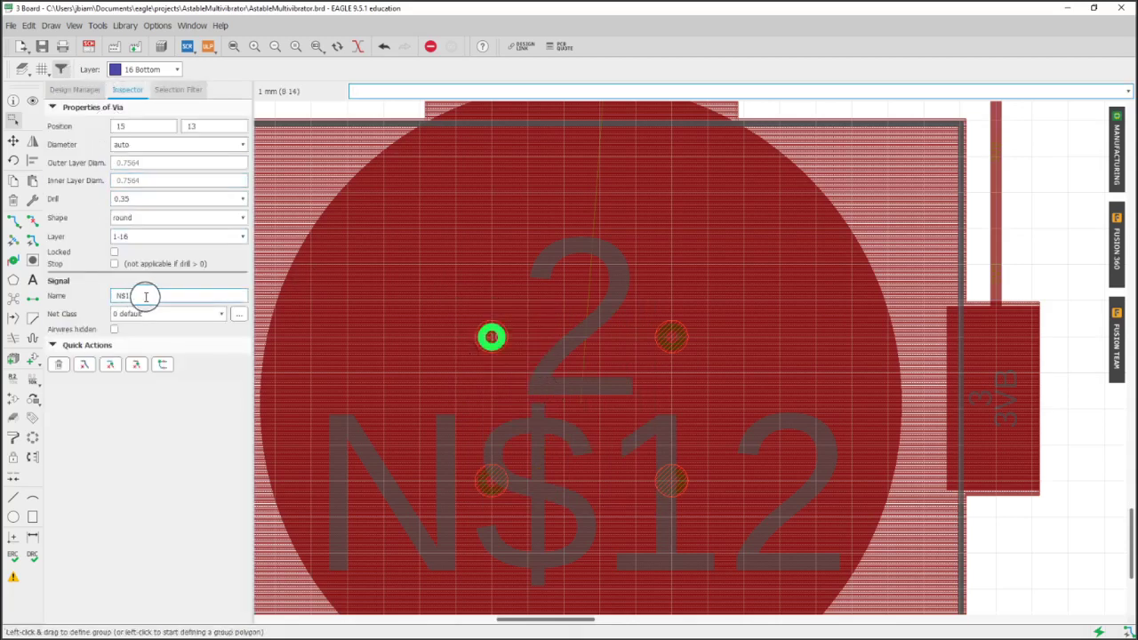
drag(146, 296, 57, 302)
click(439, 404)
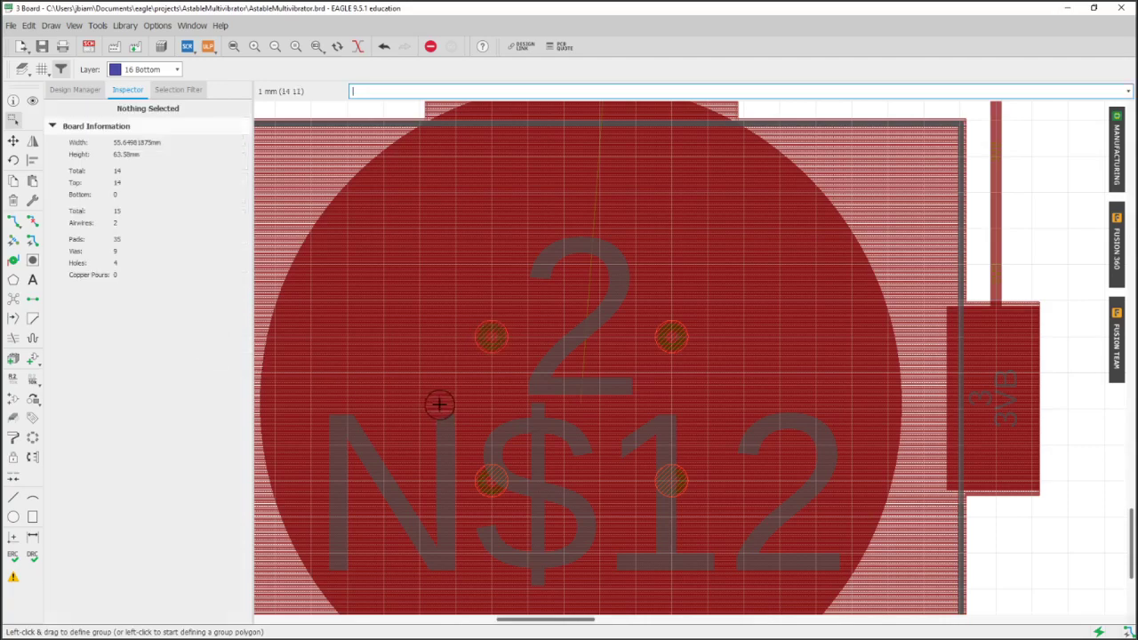
scroll(592, 421, down, 1)
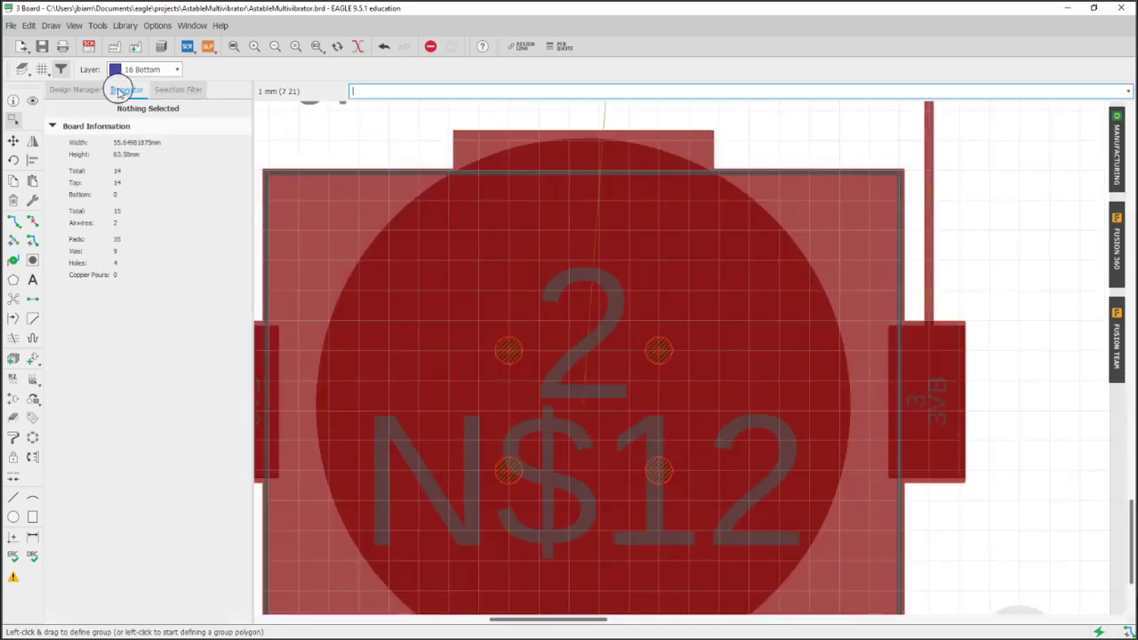
Step: Switch to the schematic and pan to the transistor circuit
click(89, 47)
scroll(640, 426, down, 2)
middle_drag(640, 426, 267, 191)
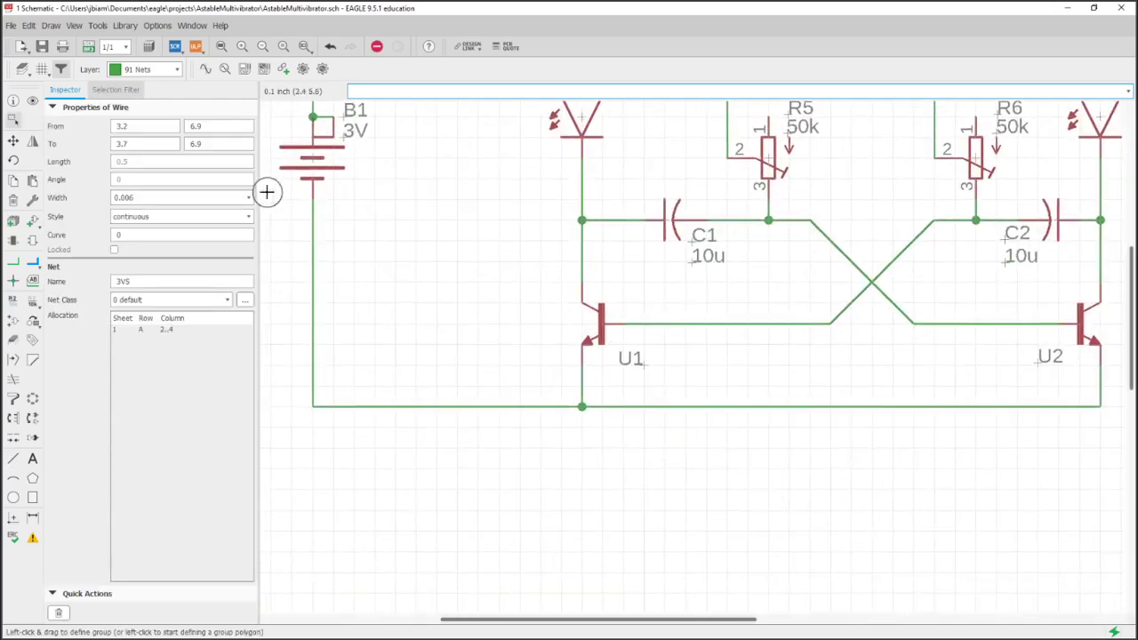
Step: Rename the bottom return wire's net to GND without placing a name label
click(13, 300)
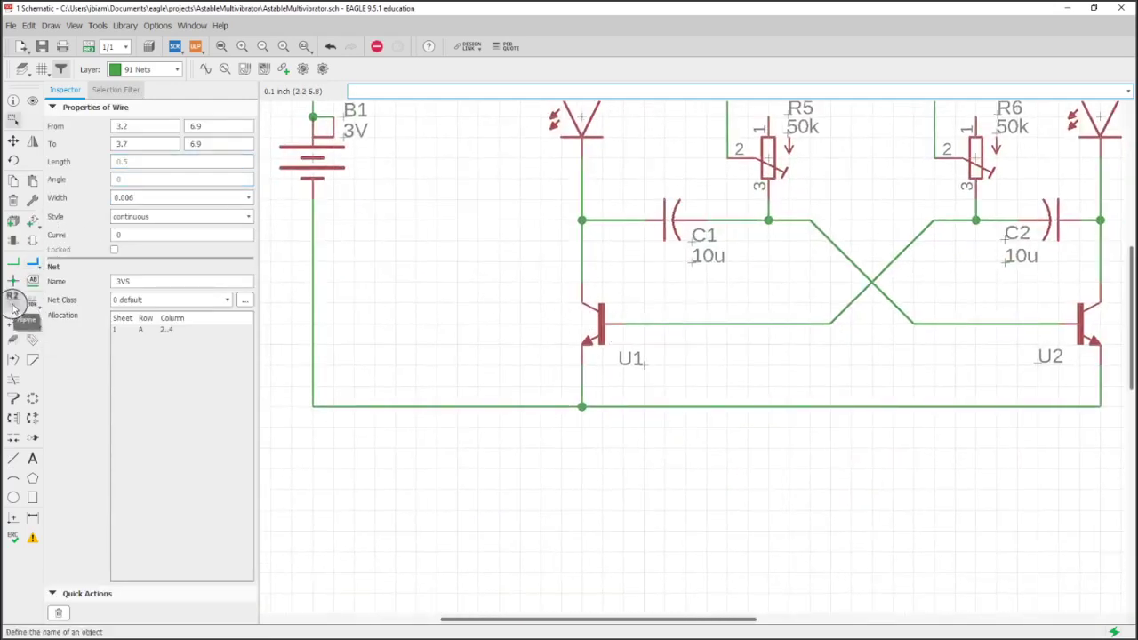
click(434, 407)
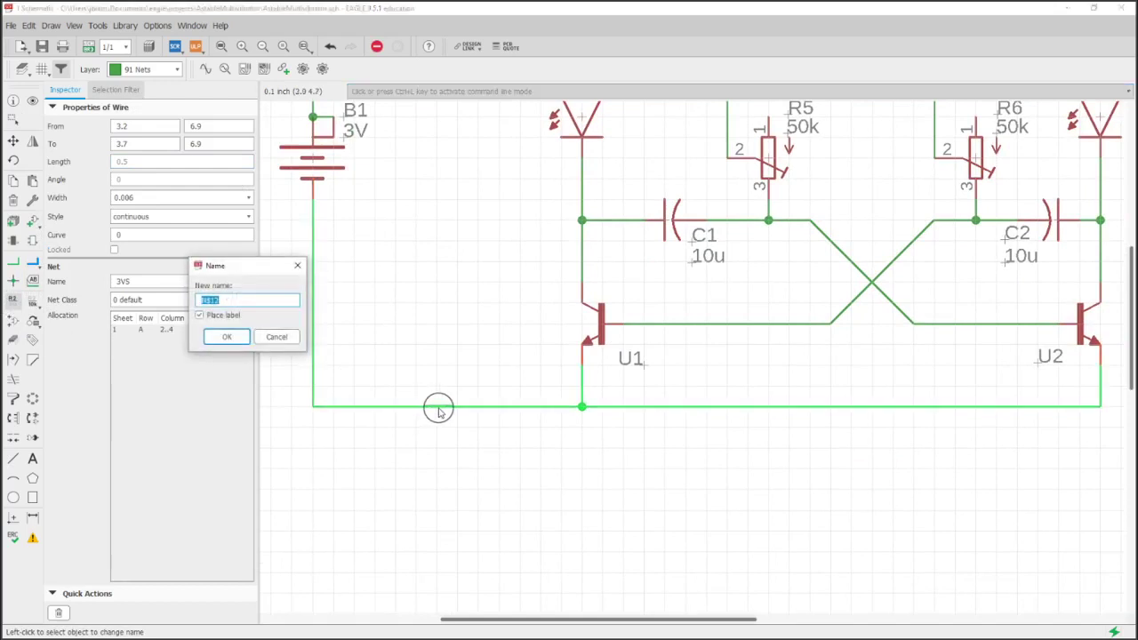
key(Return)
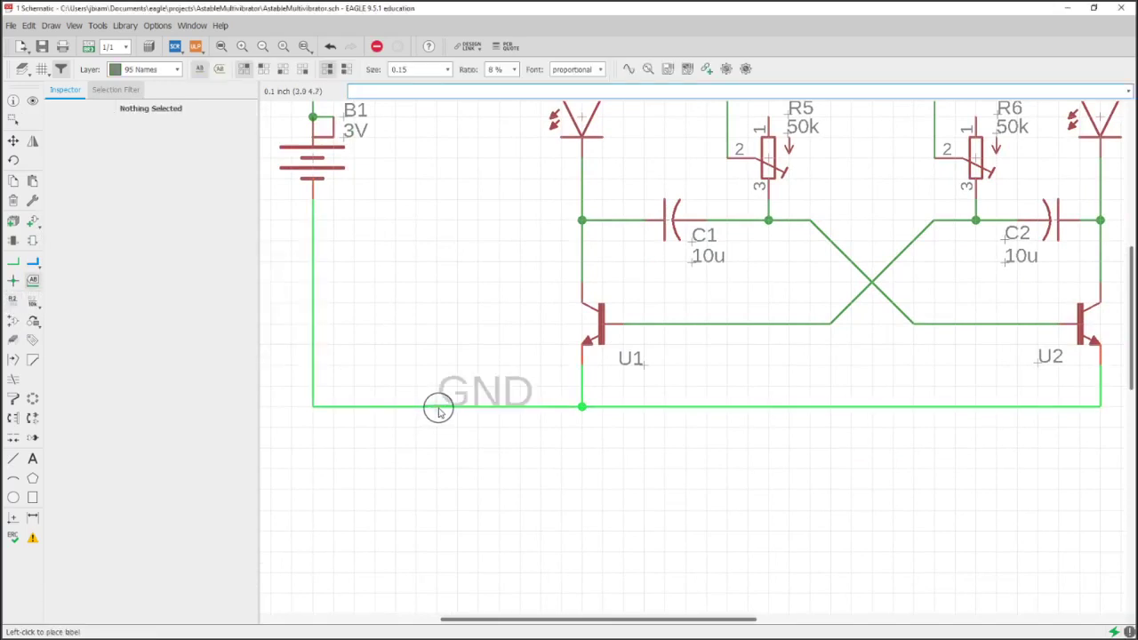
key(Escape)
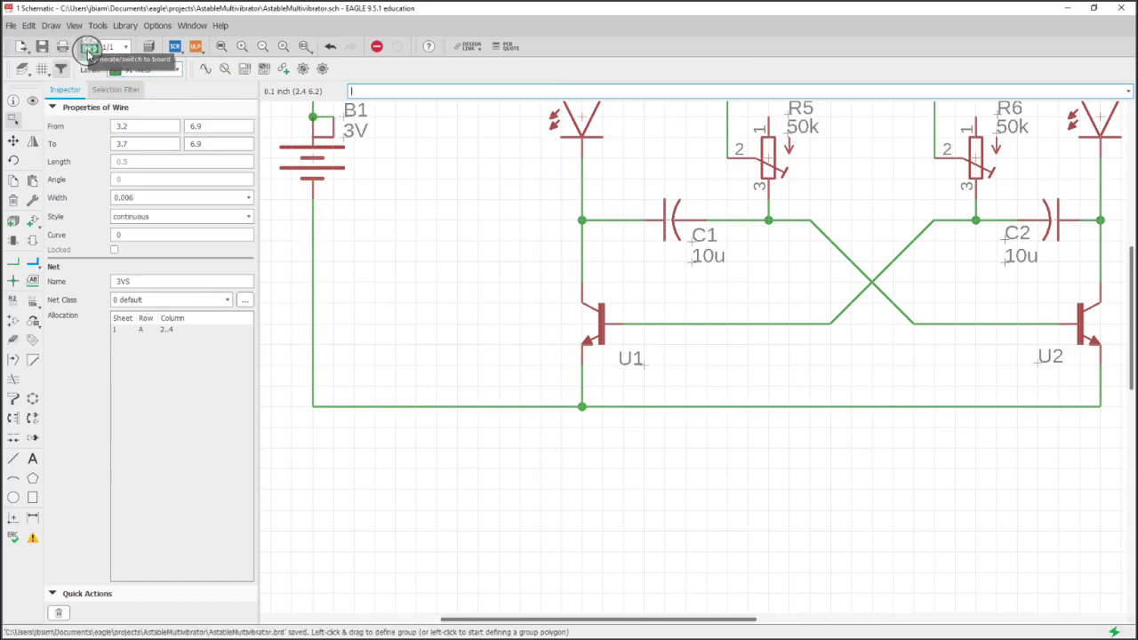
Step: Add the supply2 GND symbol below the transistor circuit
click(33, 220)
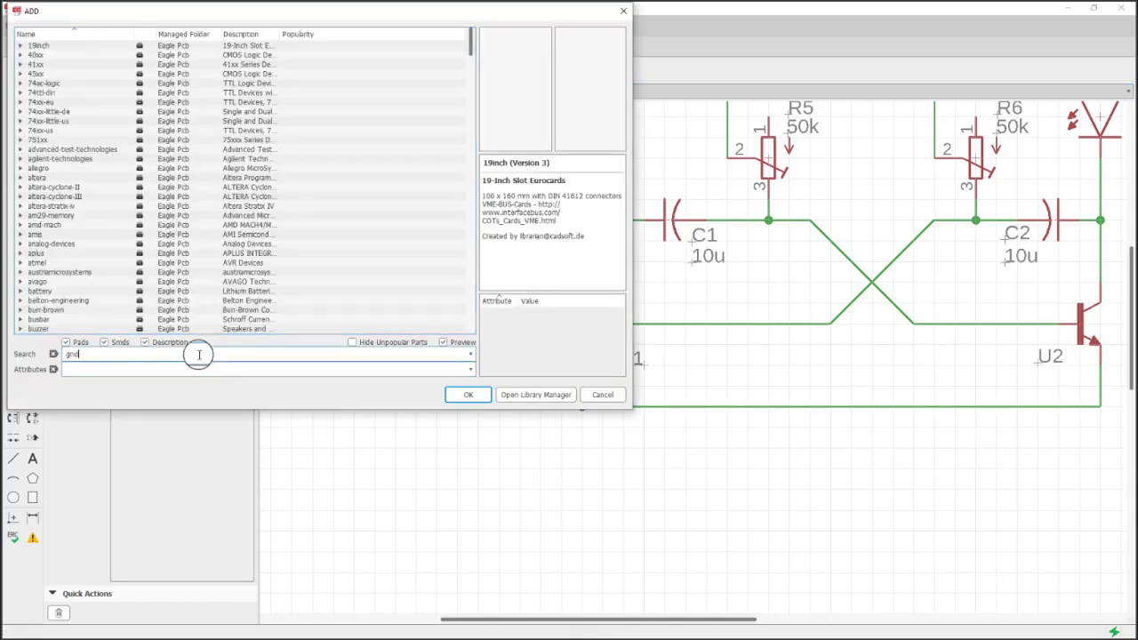
text(gnd)
key(Return)
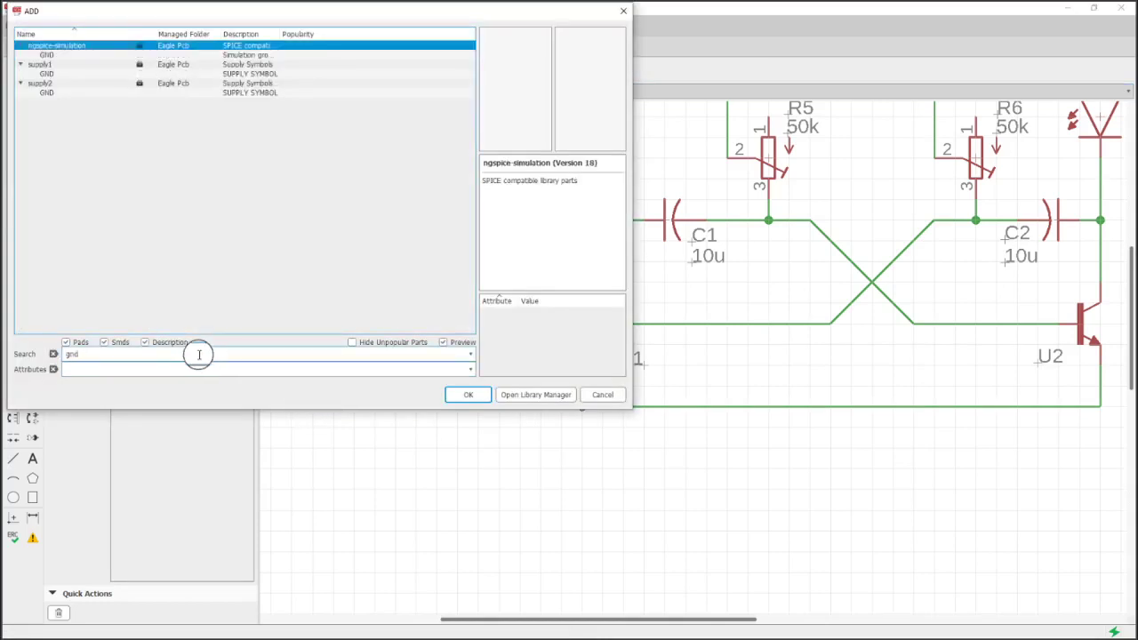
click(60, 55)
click(64, 74)
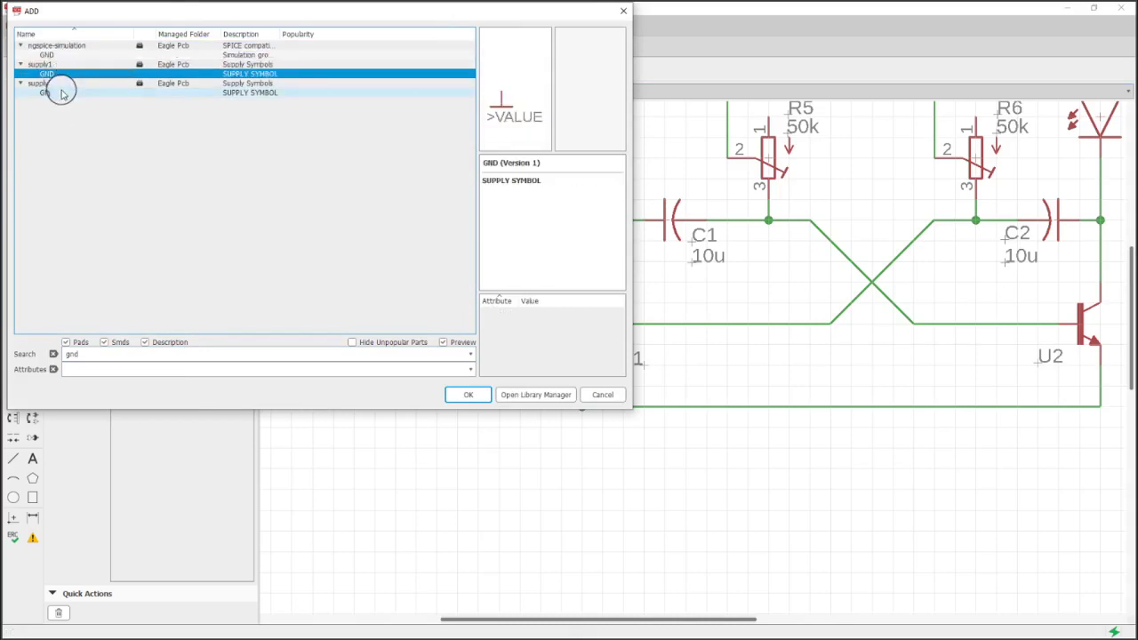
click(60, 92)
double_click(61, 92)
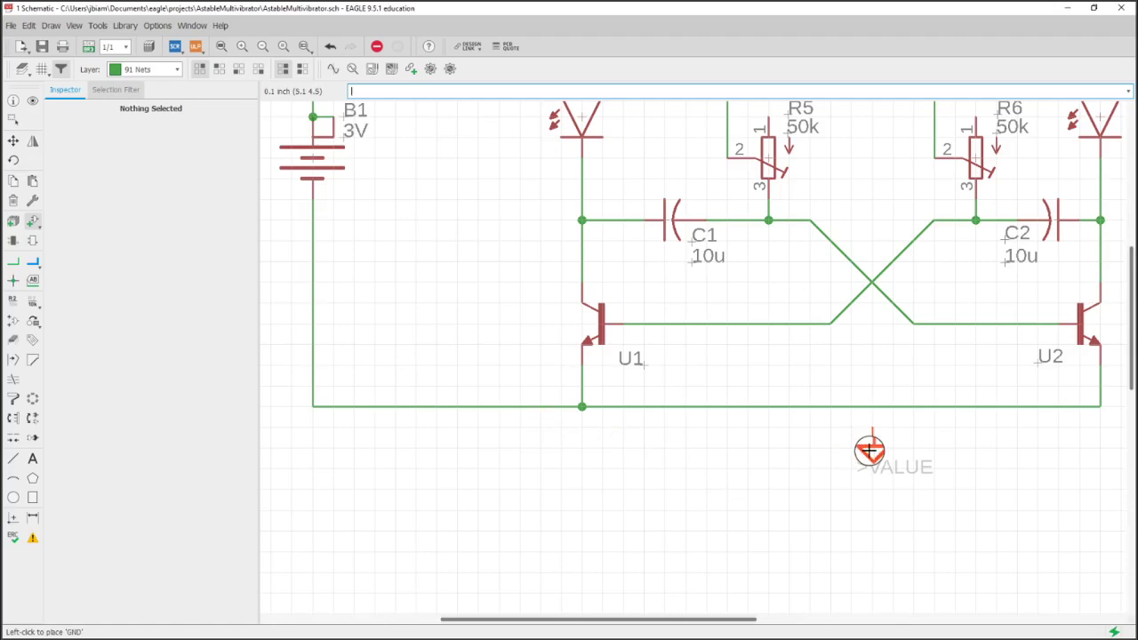
click(869, 451)
key(Escape)
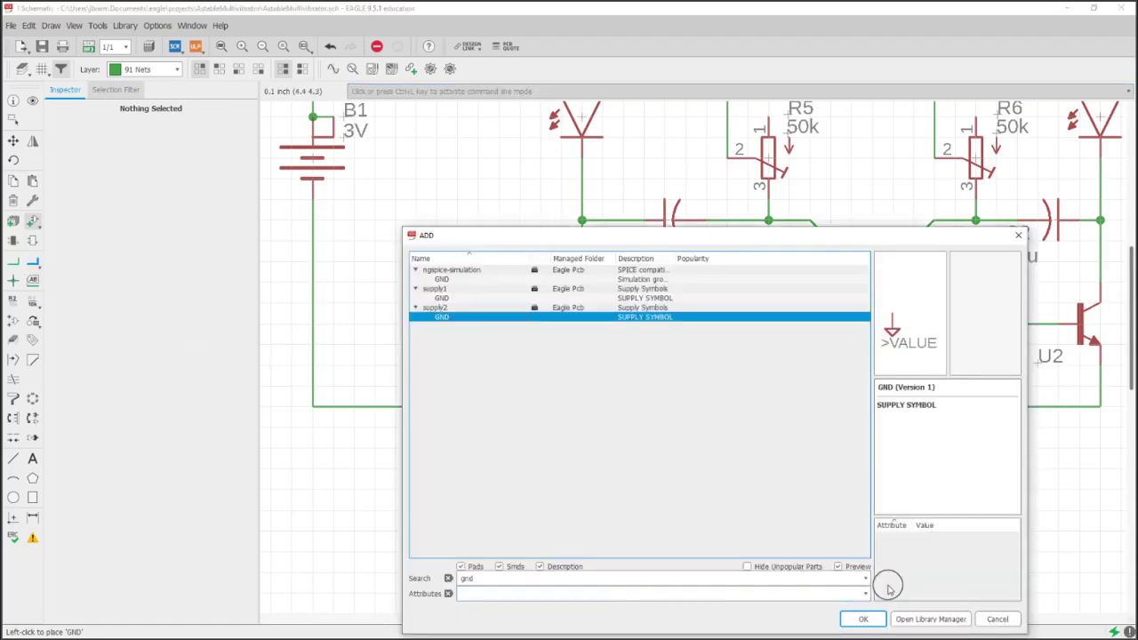
click(996, 619)
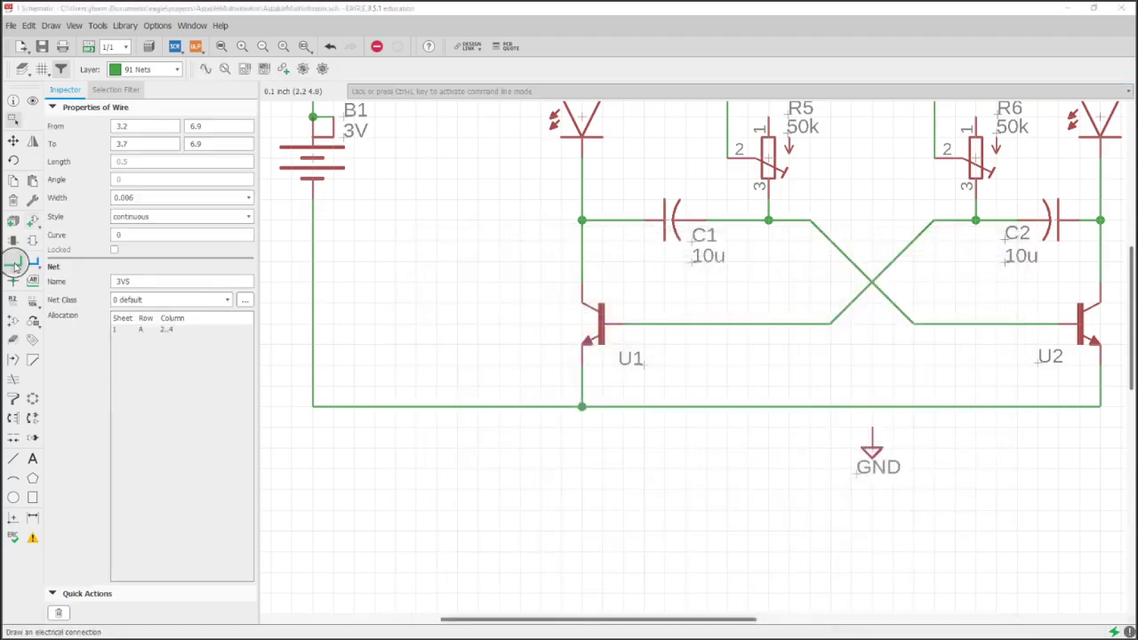
Step: Draw a net wire from the GND pin up to the bottom return net
click(14, 267)
click(873, 431)
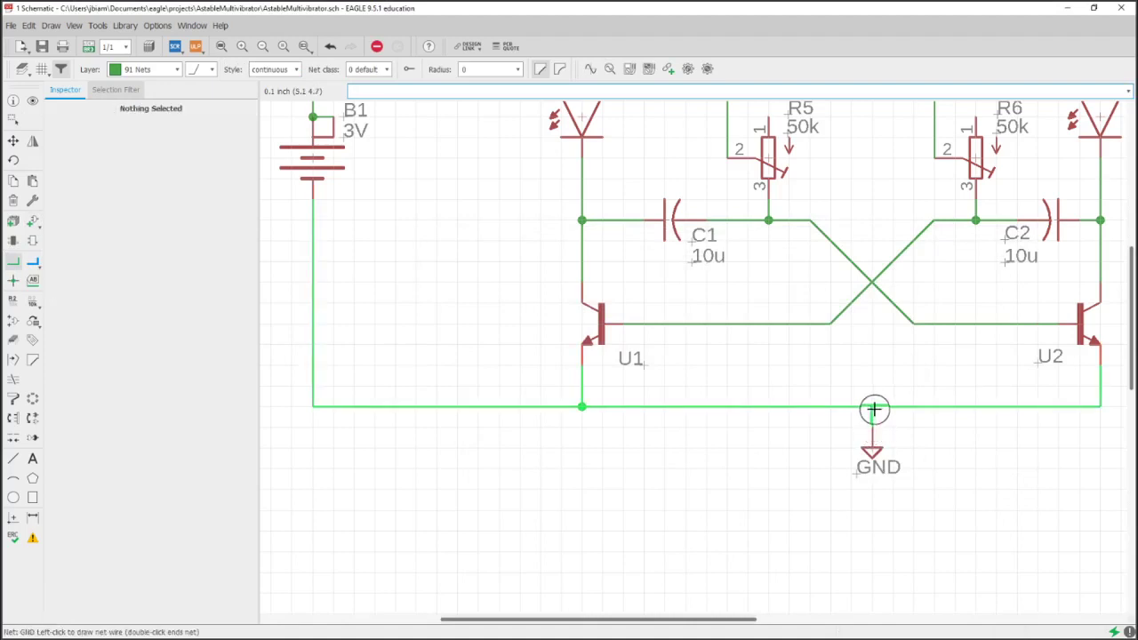
click(873, 409)
key(Escape)
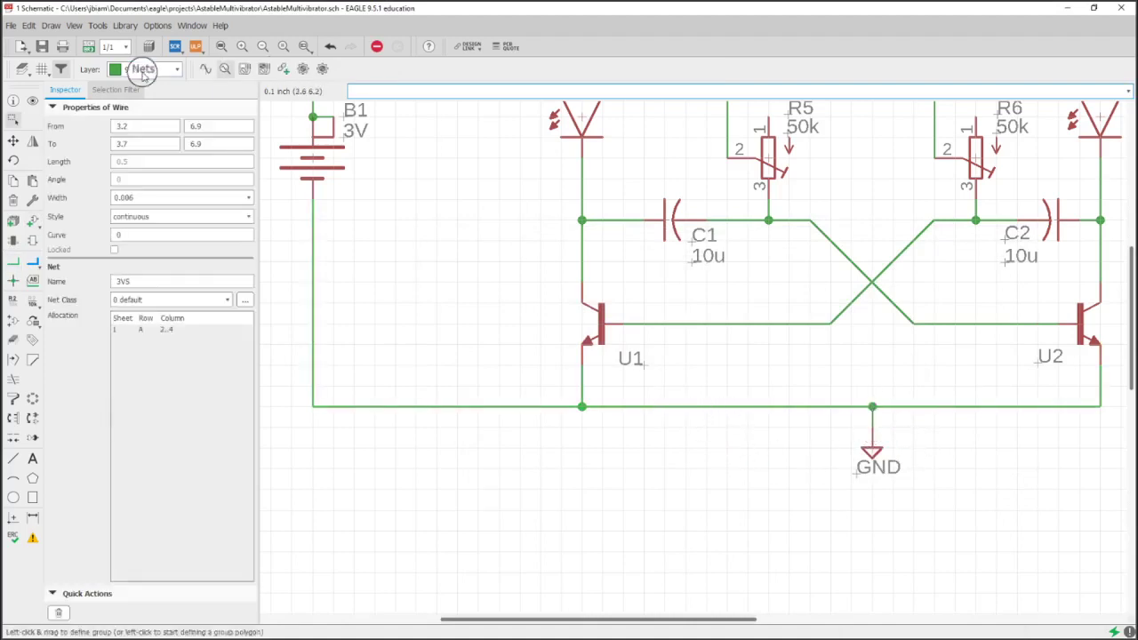
Step: On the board, set the two upper battery-pad vias' signal name to GND, confirming the connection
click(87, 46)
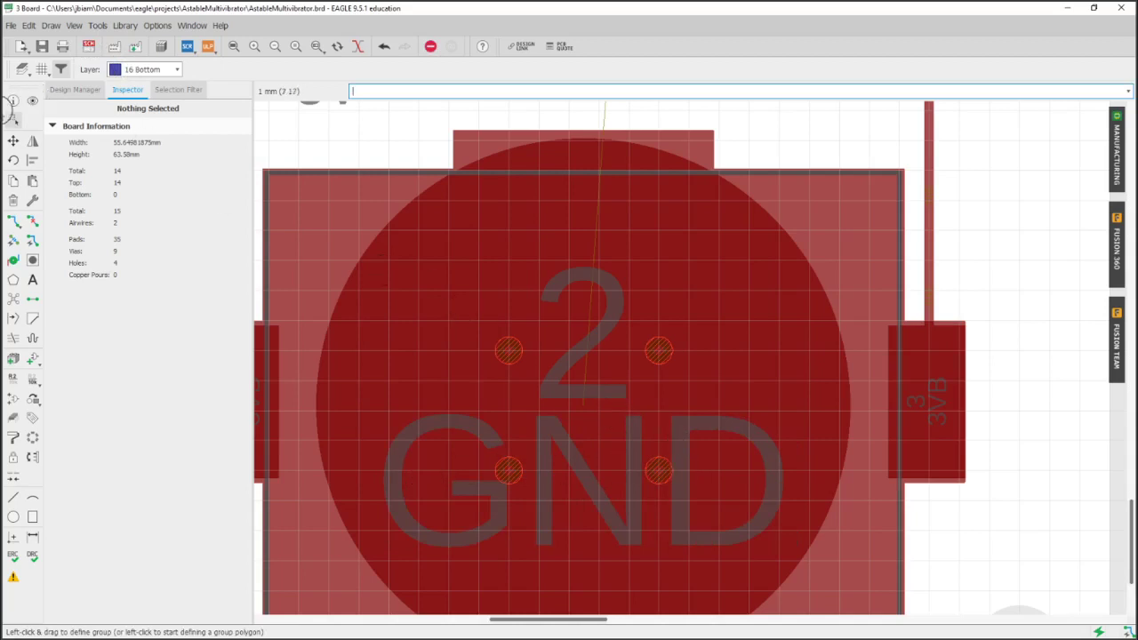
click(508, 350)
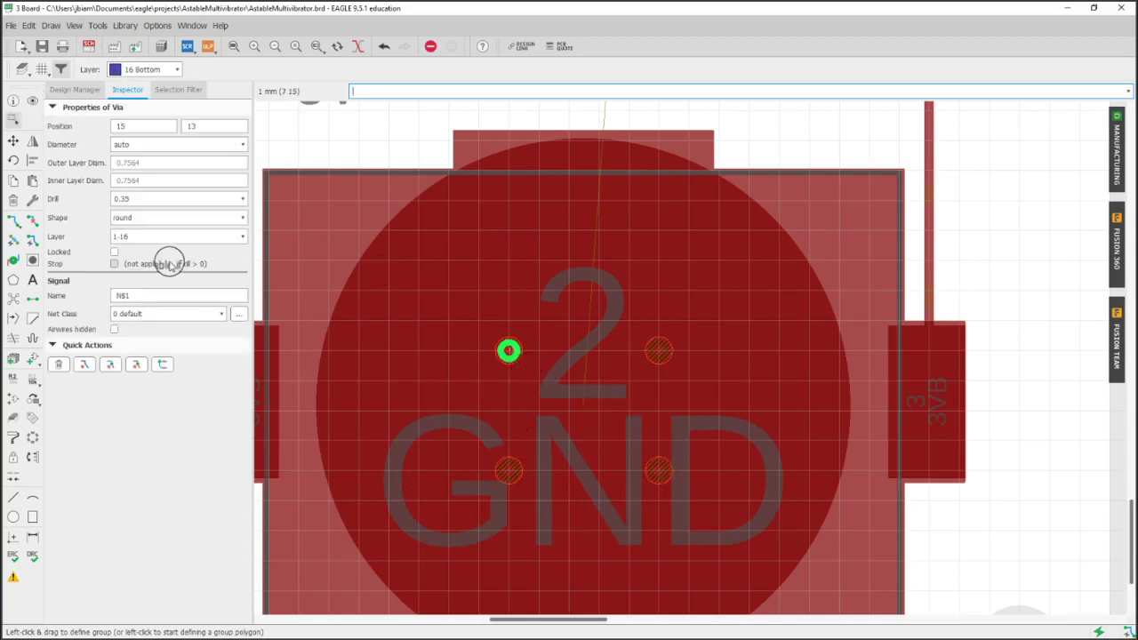
click(151, 295)
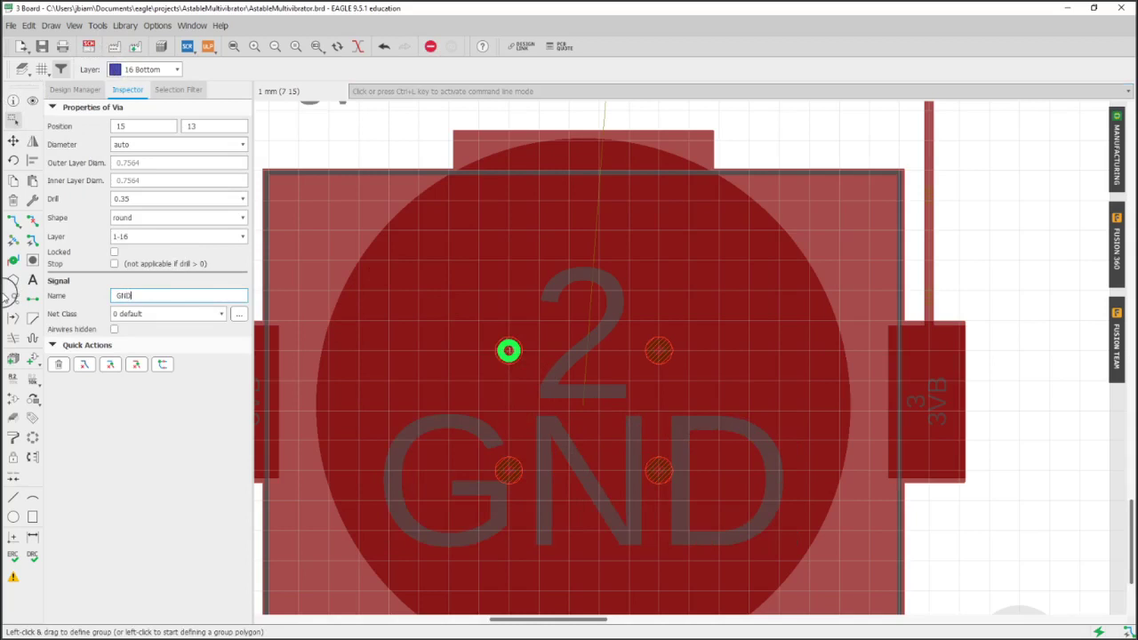
text(GND)
key(Return)
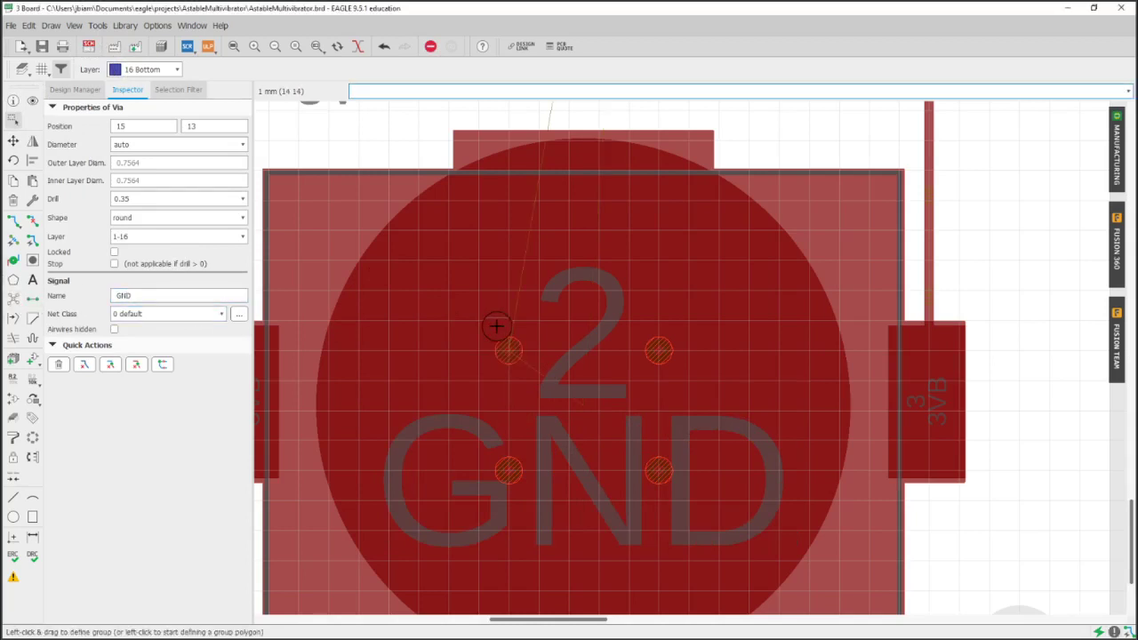
click(658, 350)
click(149, 295)
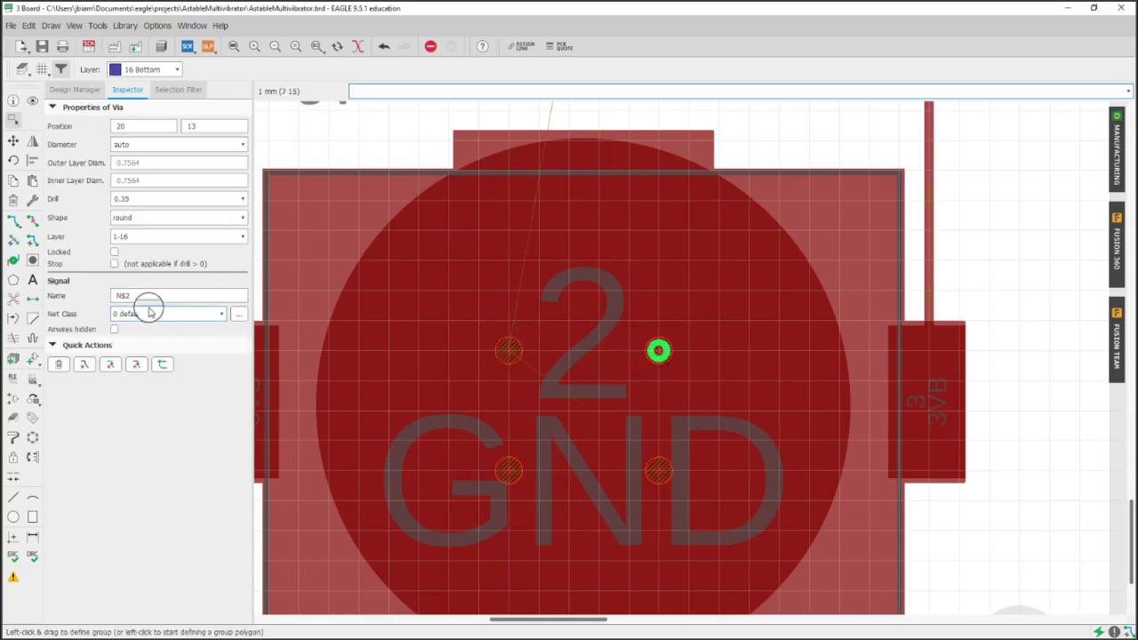
text(GND)
key(Return)
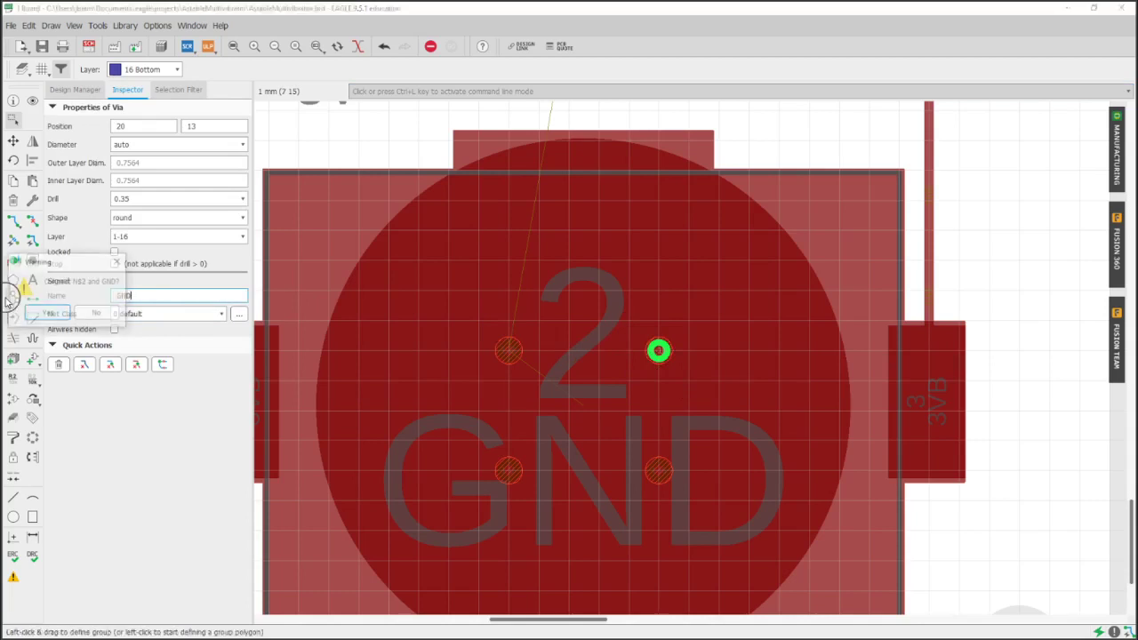
drag(115, 261, 453, 263)
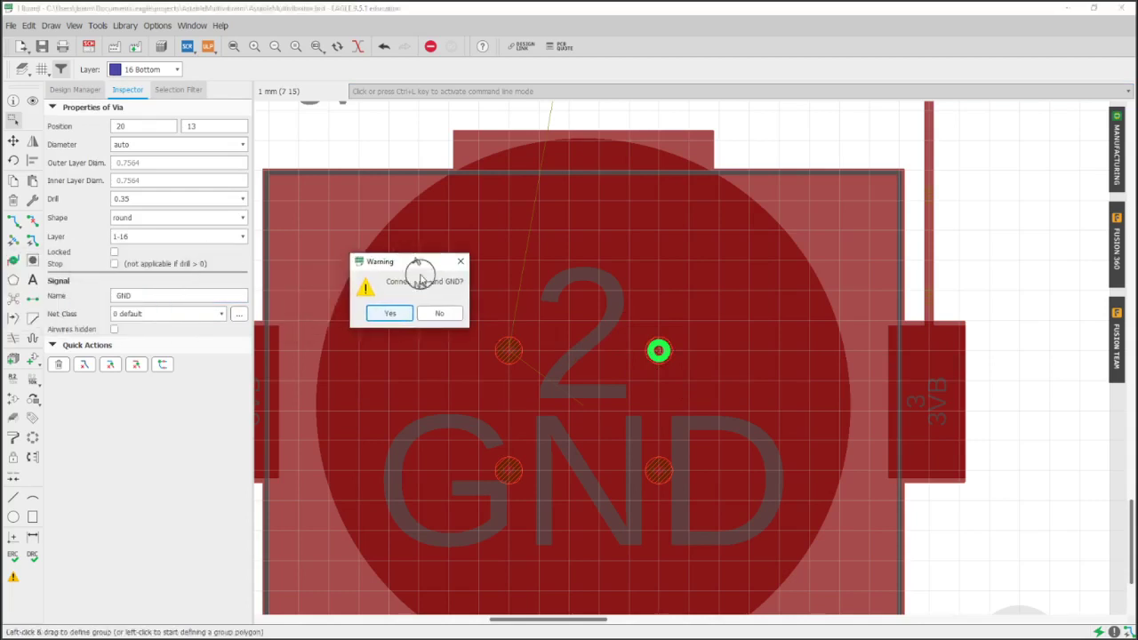
click(389, 314)
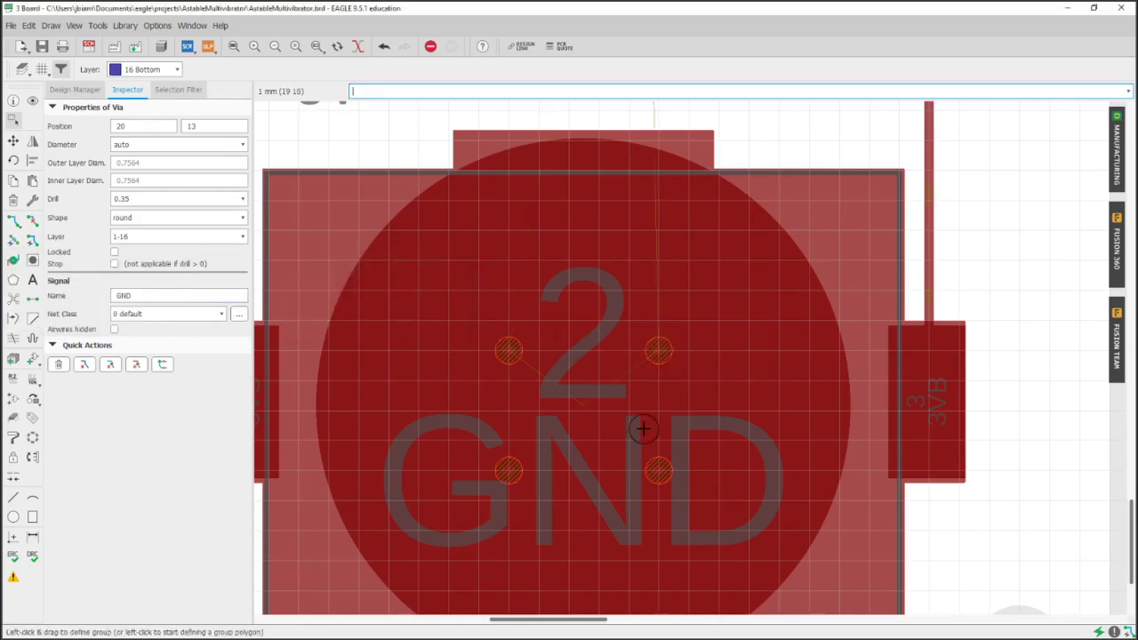
Step: Set the lower-left and lower-right vias' signal name to GND as well
drag(486, 448, 534, 475)
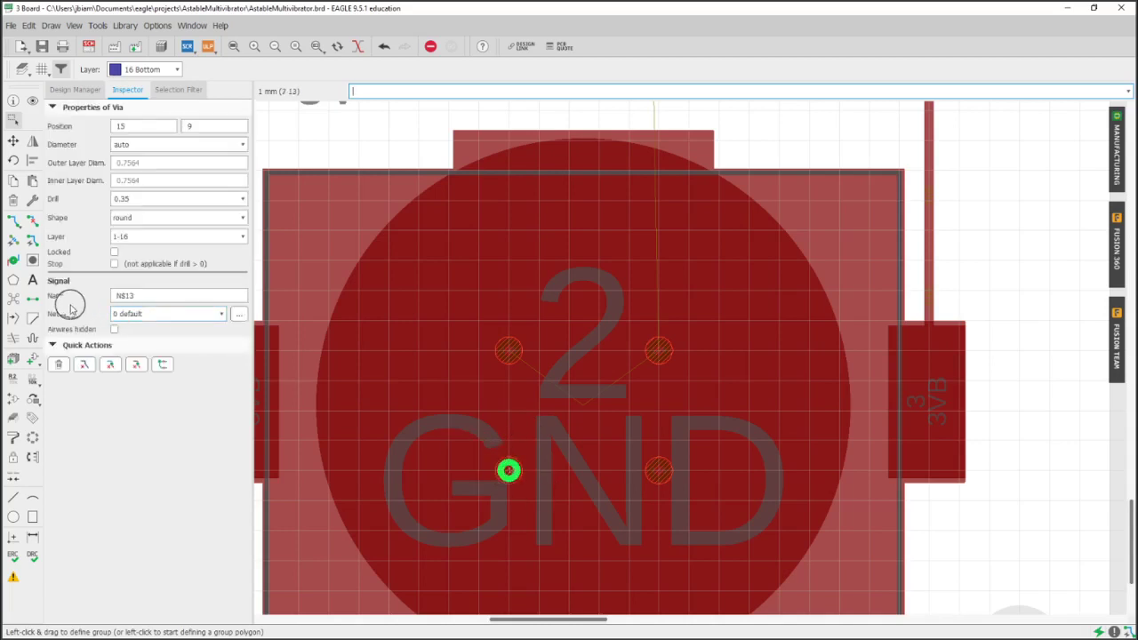
click(163, 295)
text(GND)
key(Return)
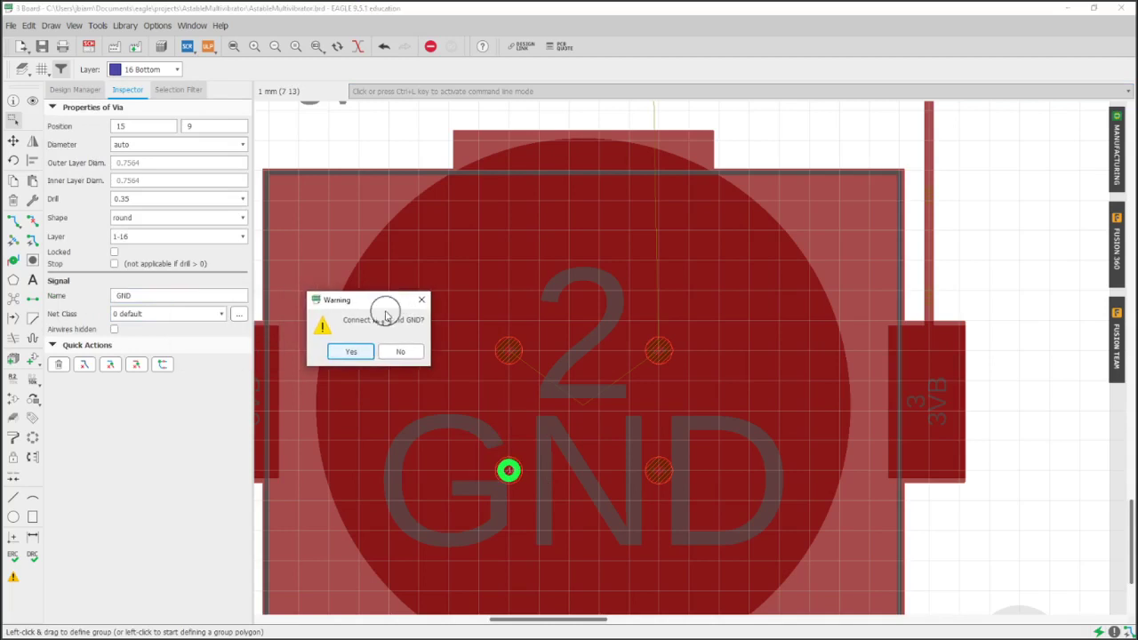
click(356, 350)
click(658, 471)
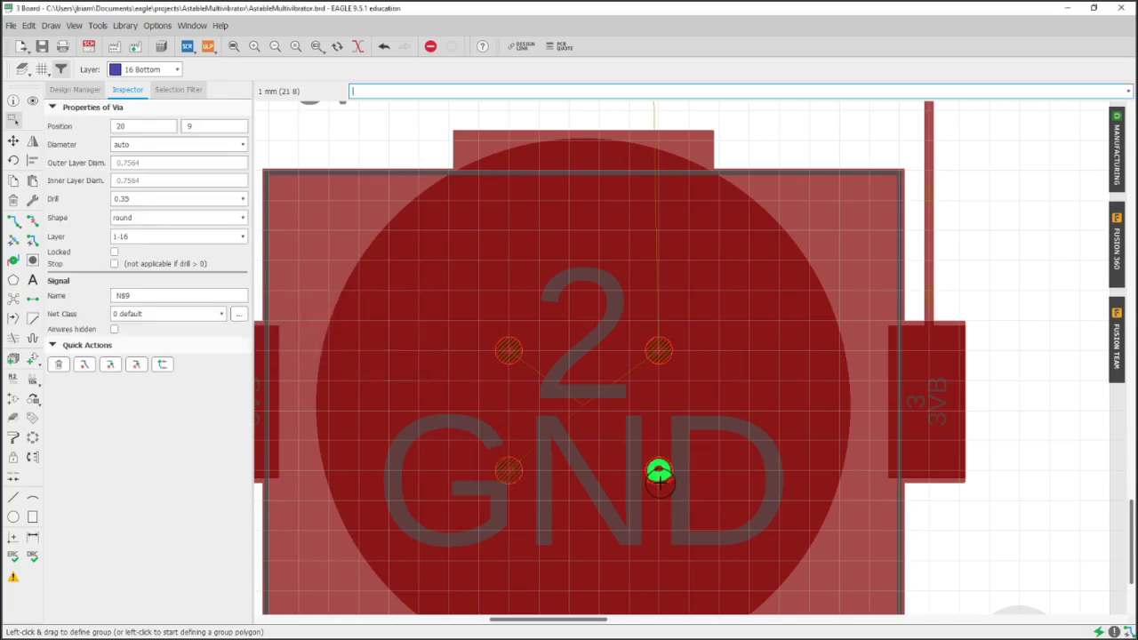
click(161, 296)
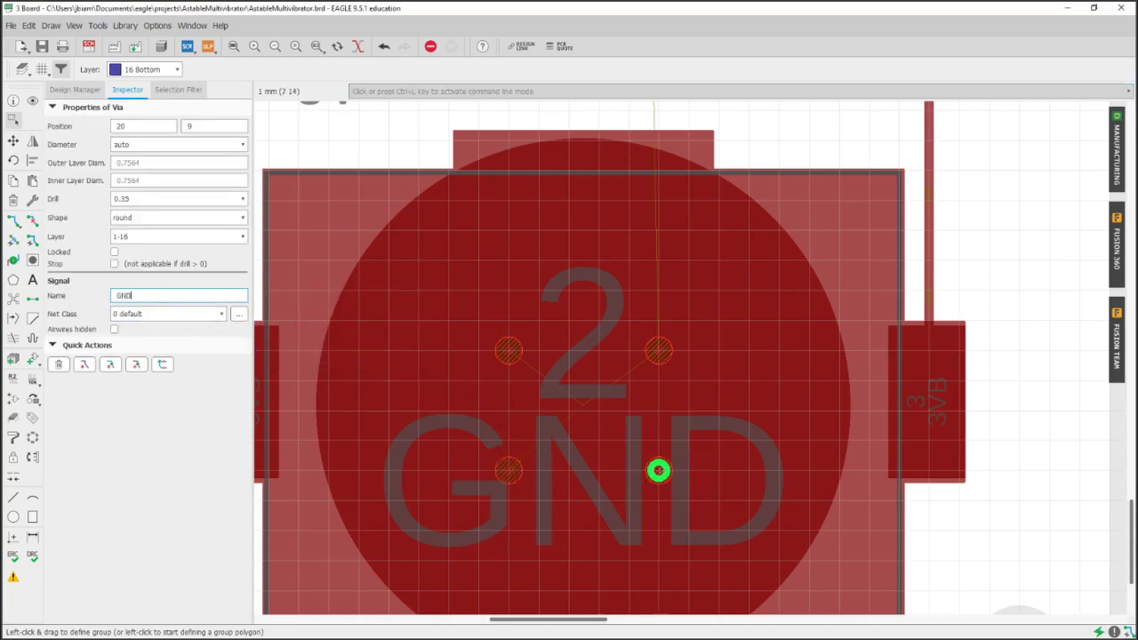
text(GND)
key(Return)
key(Return)
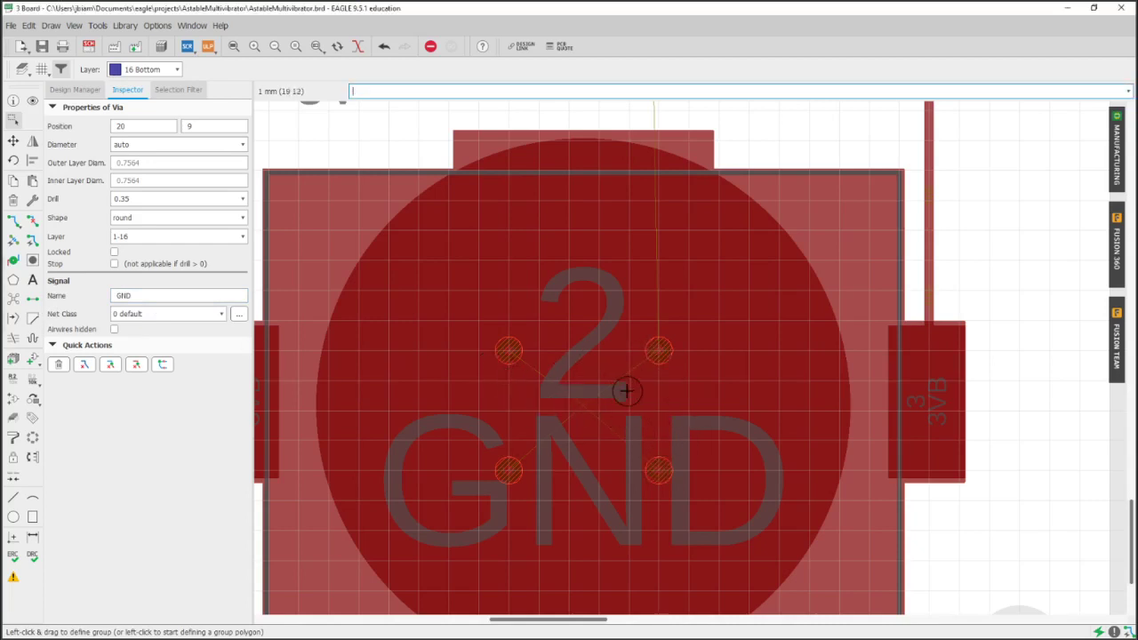
middle_drag(626, 391, 634, 368)
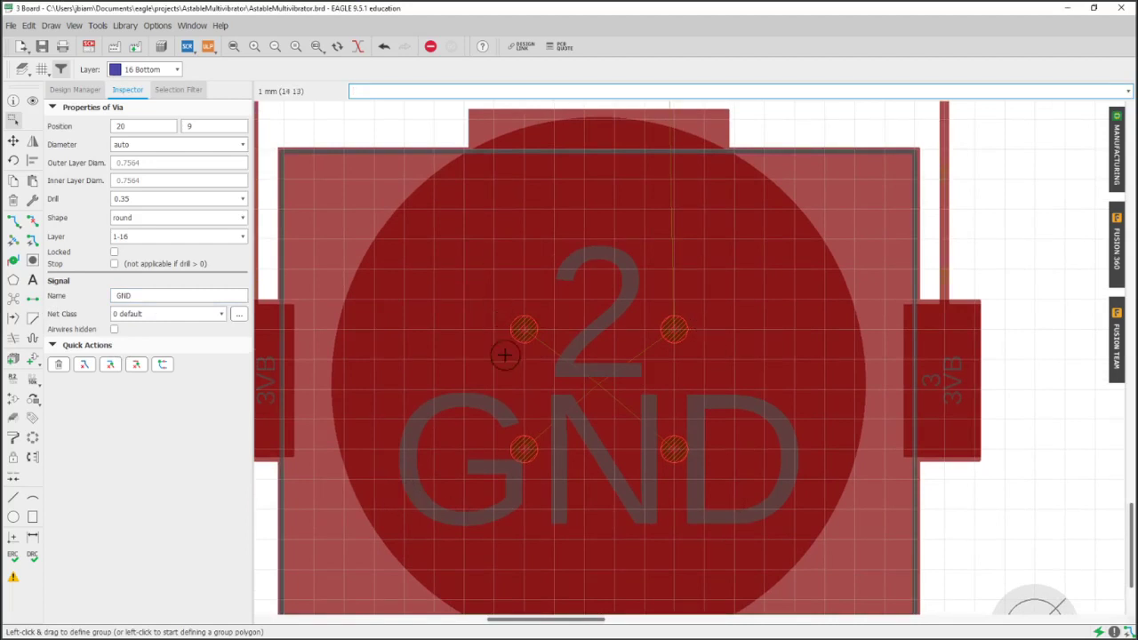
middle_drag(595, 383, 574, 378)
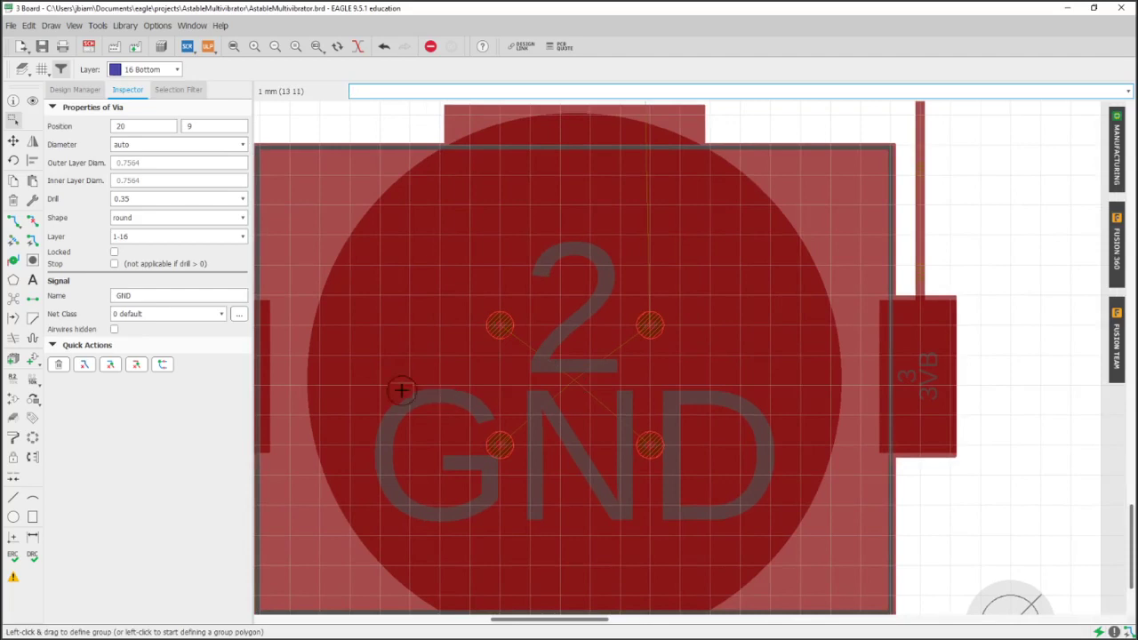
click(33, 556)
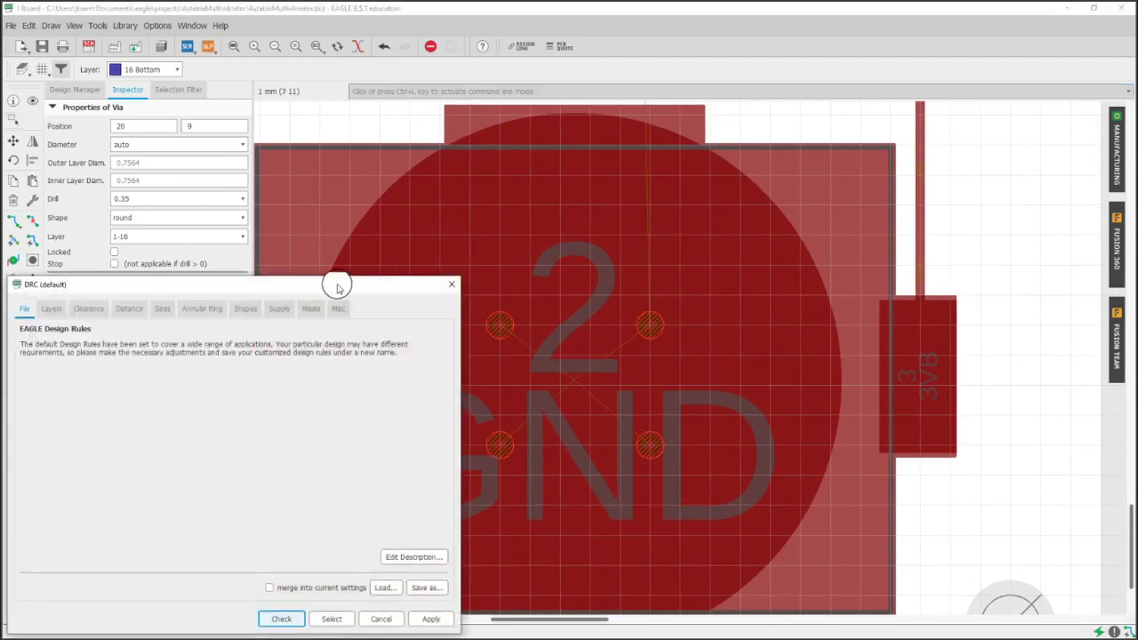
drag(338, 287, 635, 198)
click(511, 219)
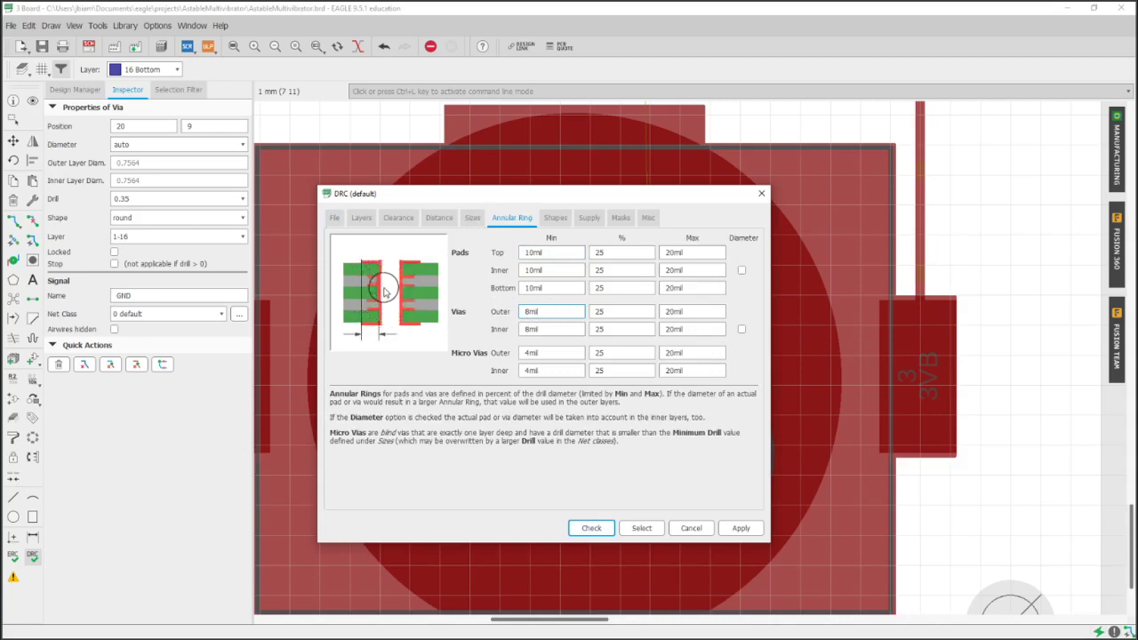
click(691, 528)
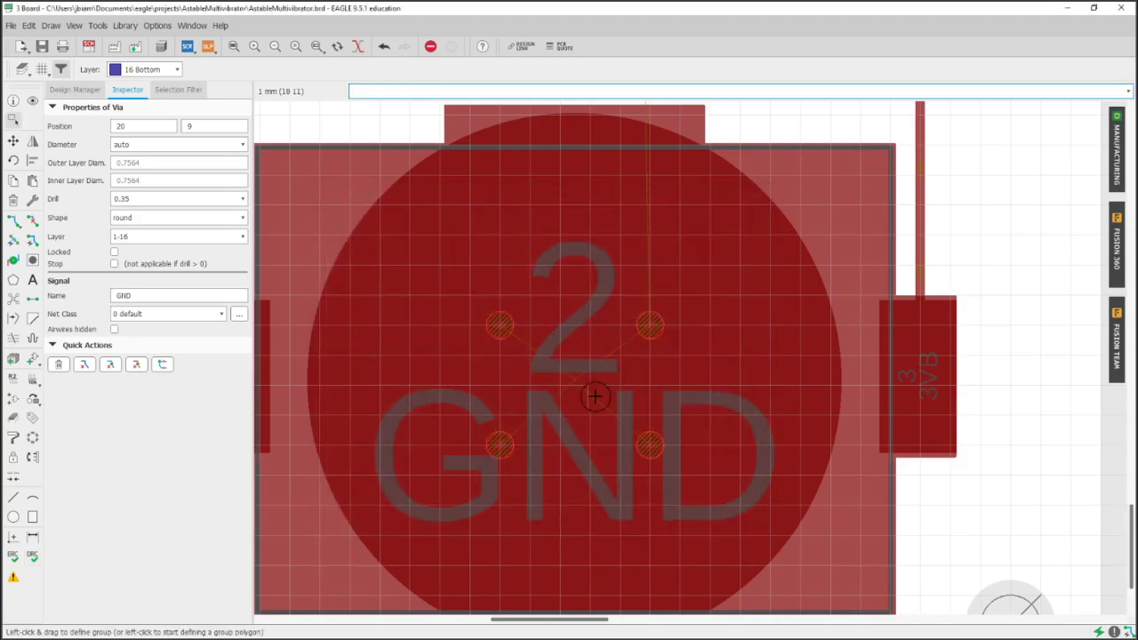
middle_drag(595, 396, 572, 394)
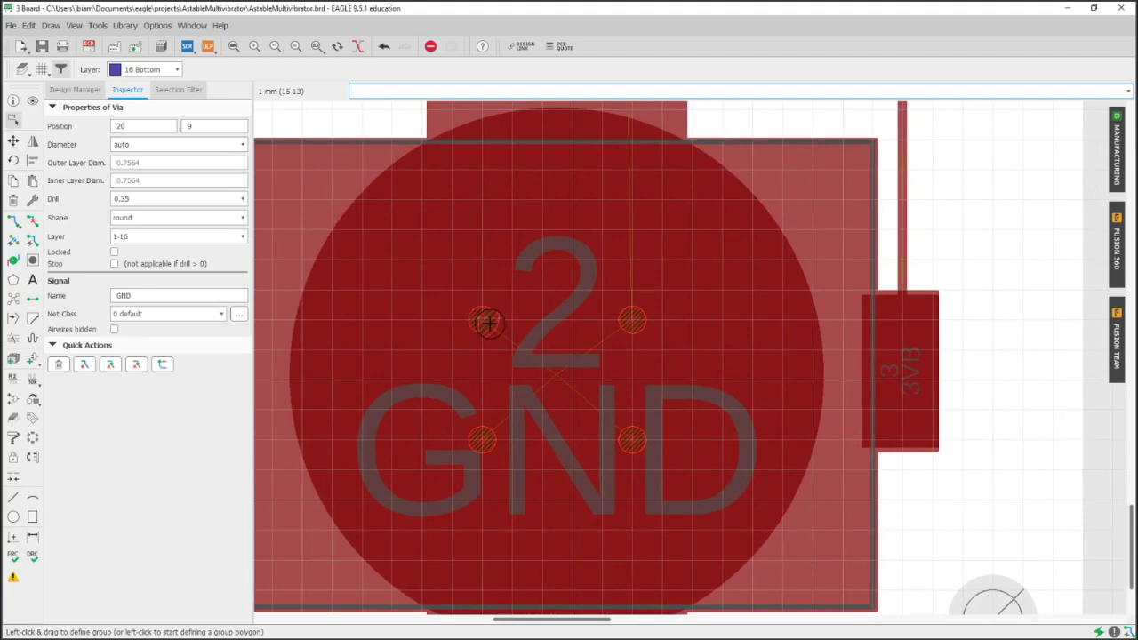
scroll(487, 323, up, 3)
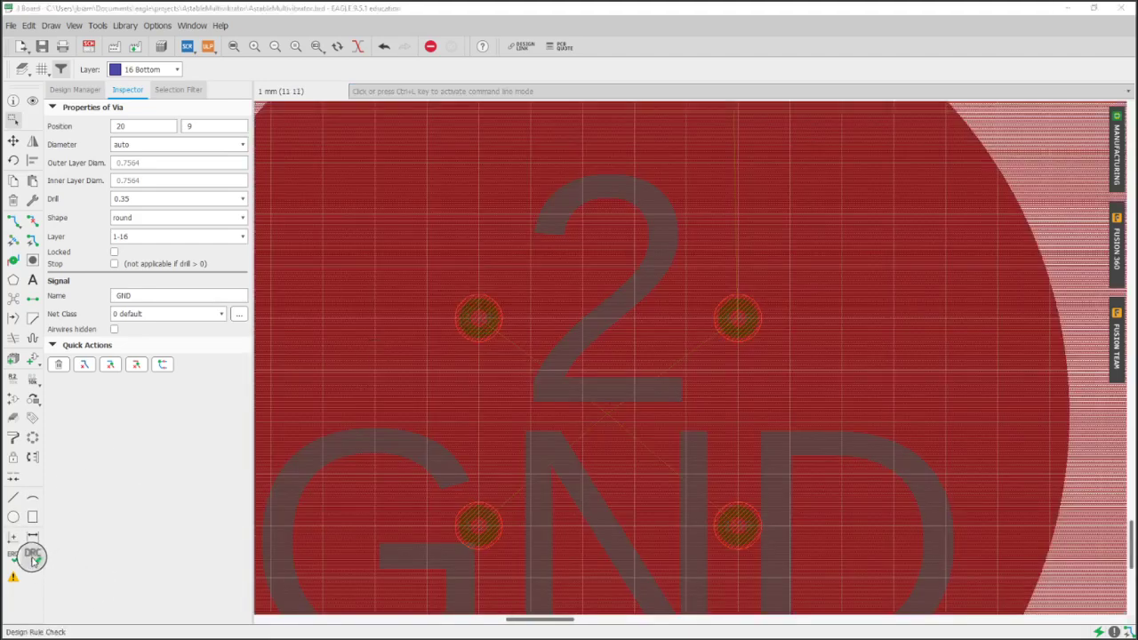
Step: In DRC Clearance, set Same Signals Smd/Via to 0mil and apply it
click(32, 558)
drag(328, 292, 322, 261)
click(112, 280)
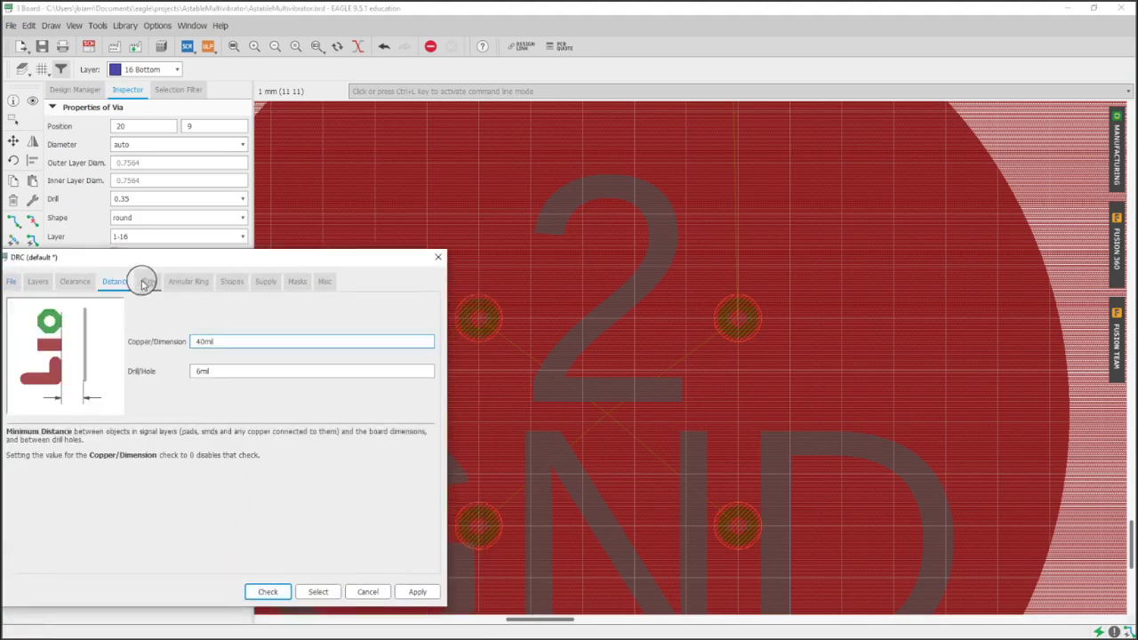
click(75, 281)
drag(346, 411, 353, 414)
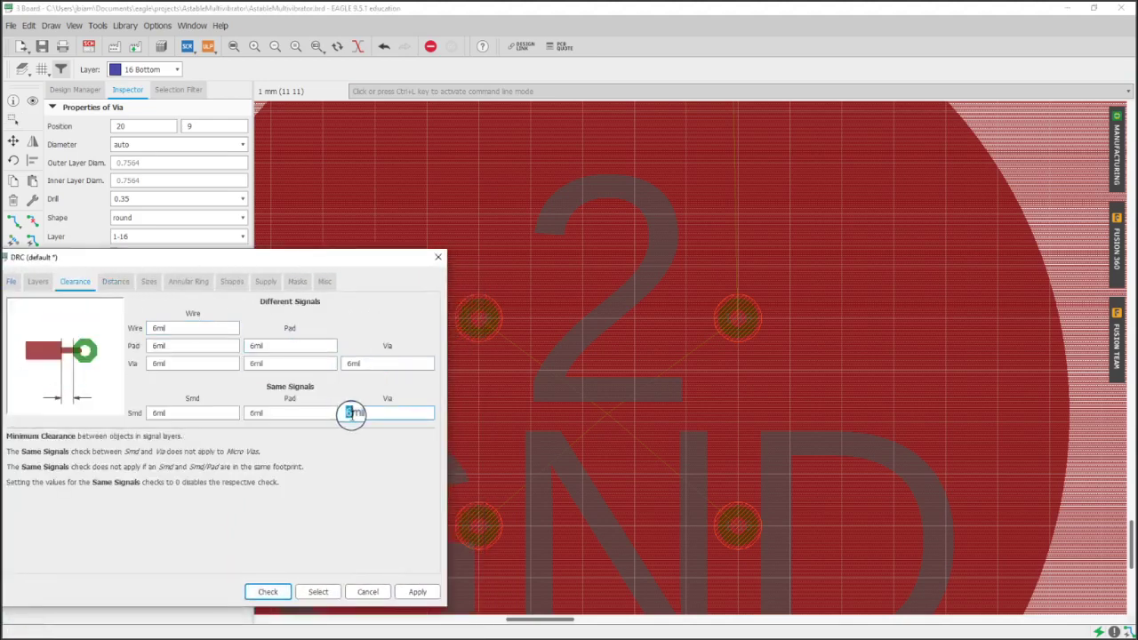
text(0)
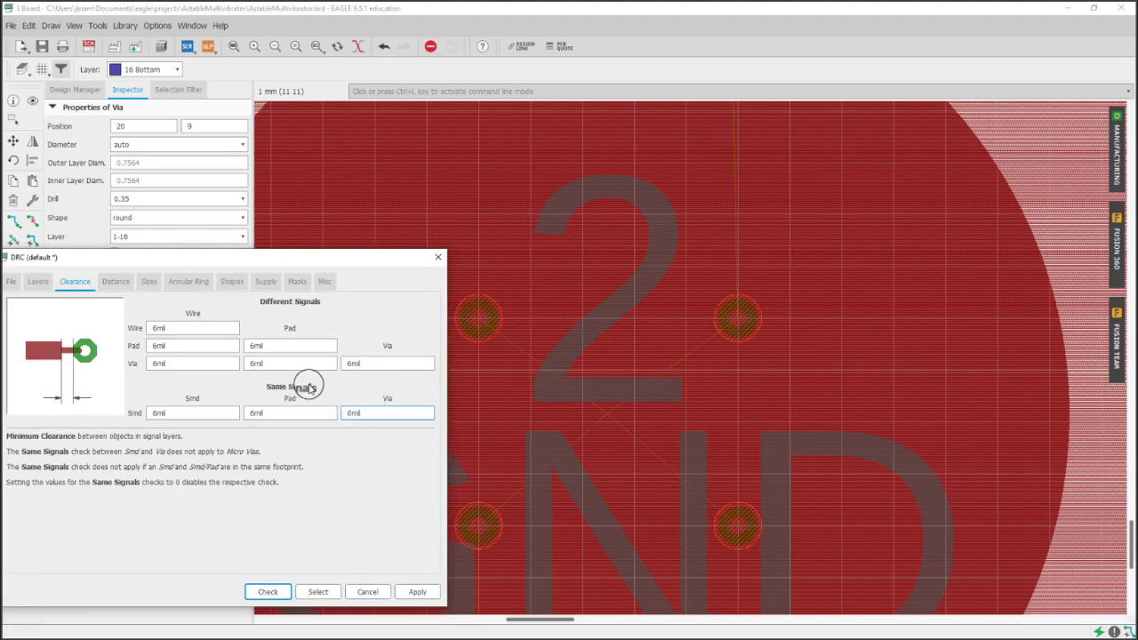
click(421, 591)
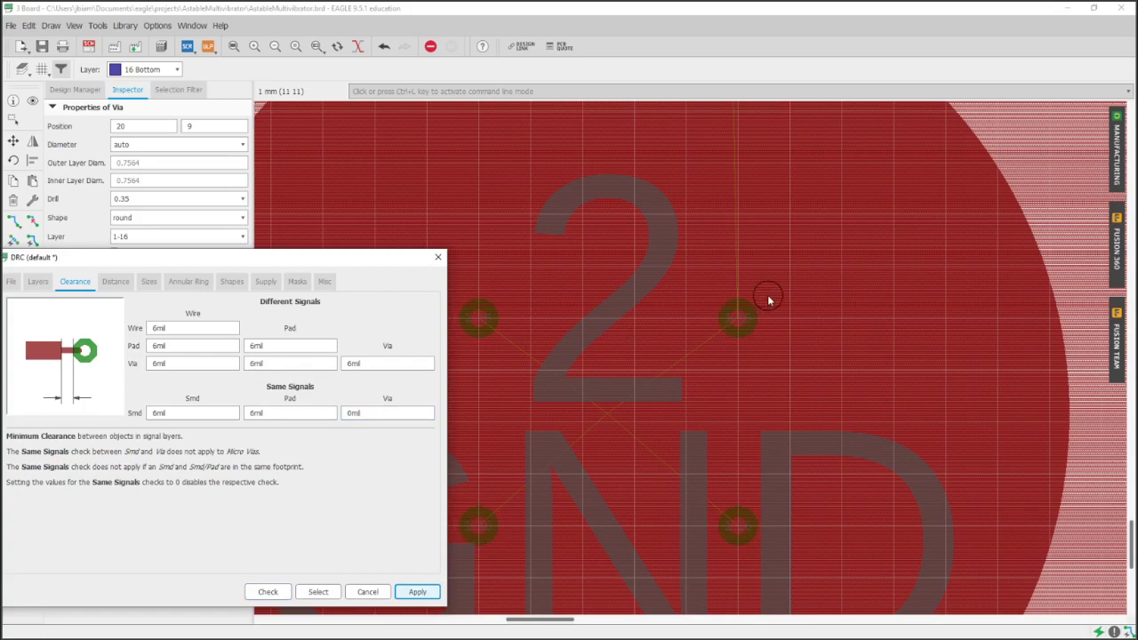
Step: Close the design rules dialog and zoom out to the full routed board
click(369, 593)
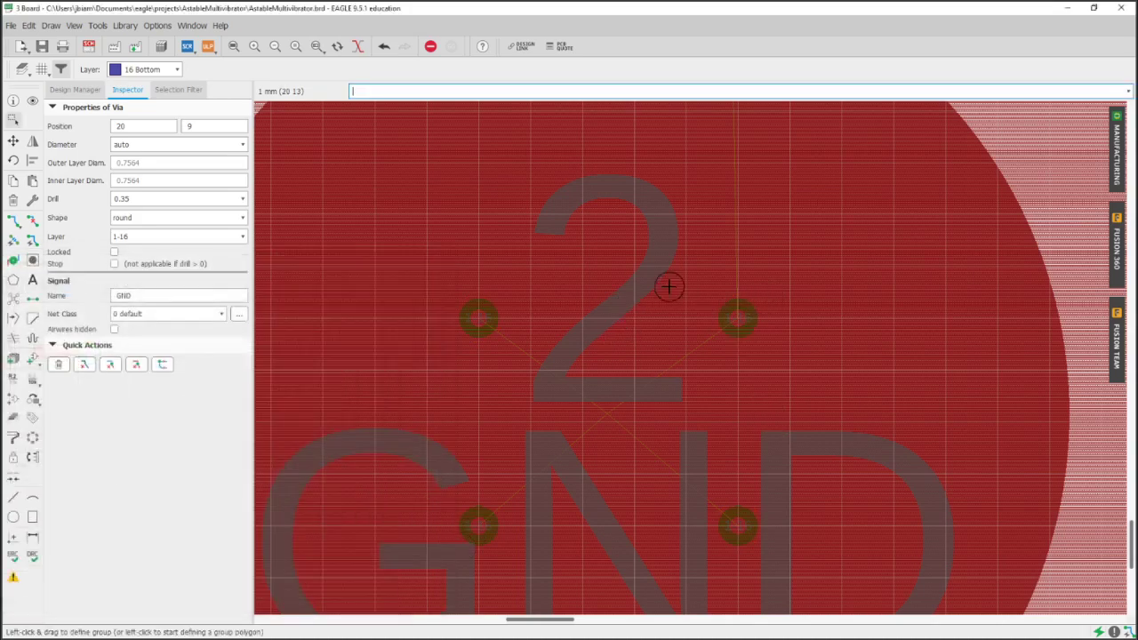
scroll(599, 320, down, 2)
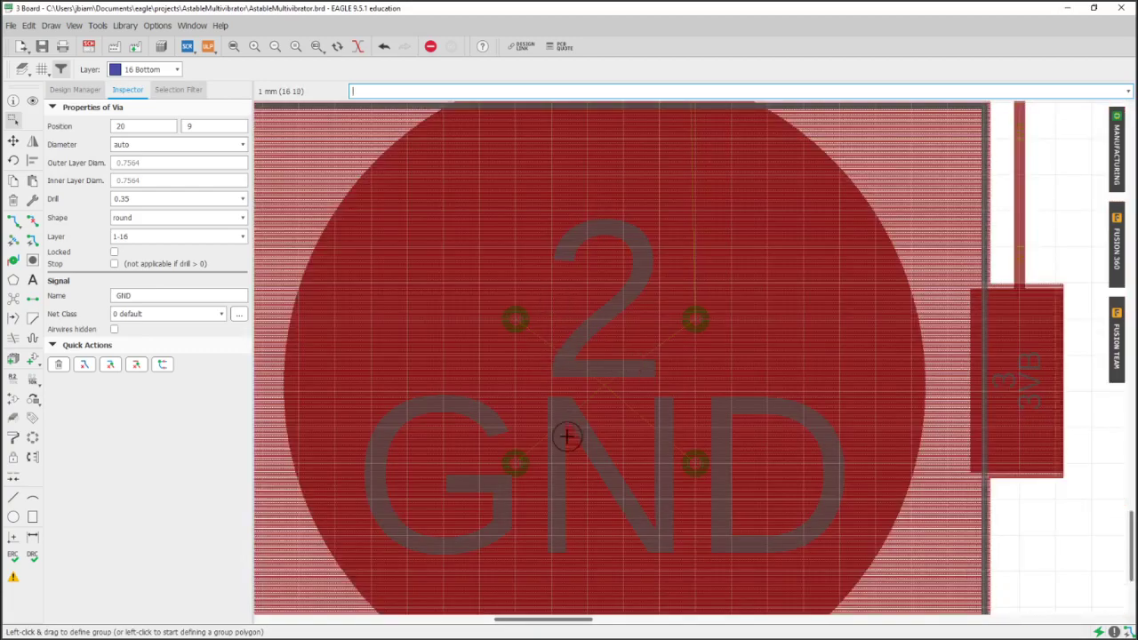
scroll(686, 314, down, 1)
scroll(684, 314, down, 4)
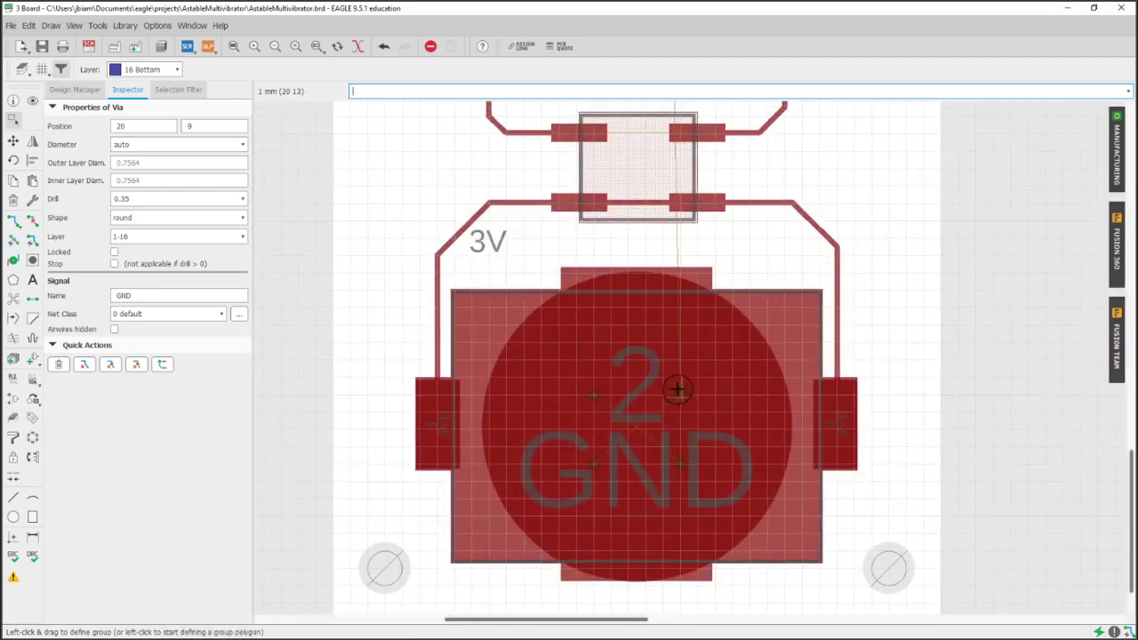
scroll(725, 351, down, 3)
scroll(725, 351, down, 2)
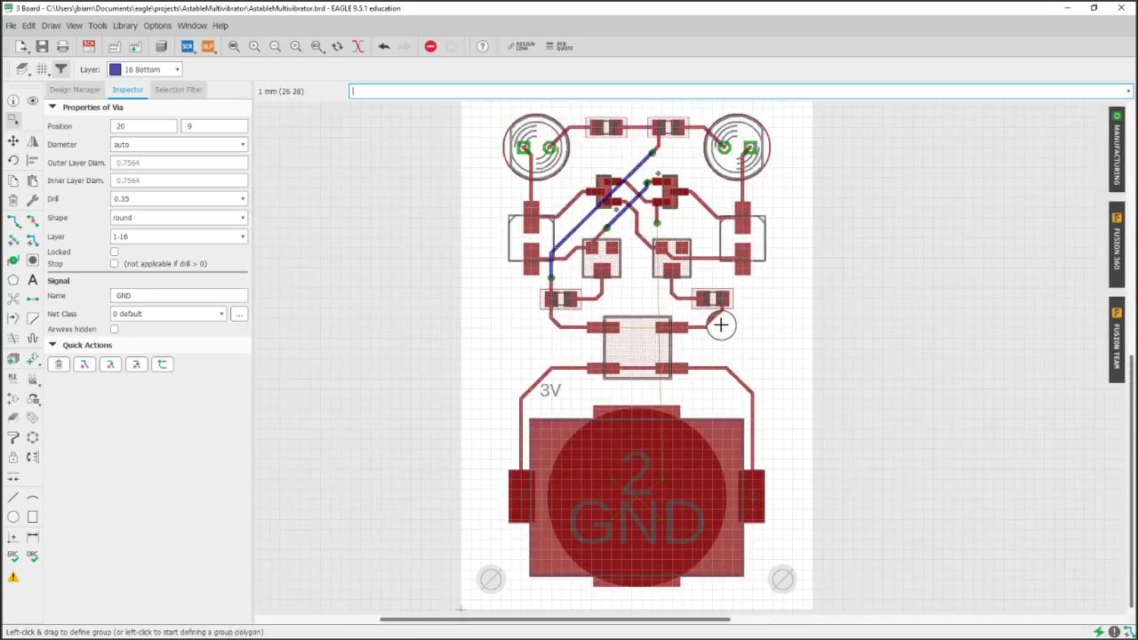